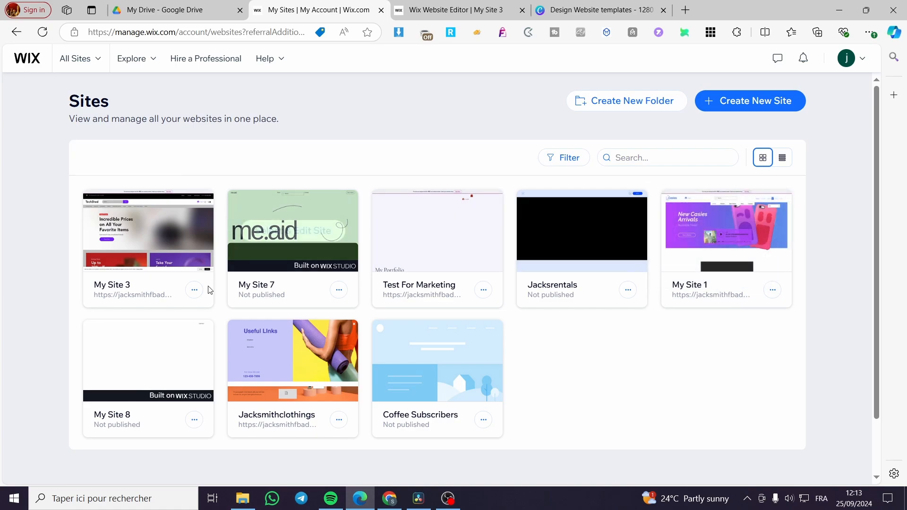
Open the My Site 3 dashboard and go to its site editor.
{"action": "left_click", "coordinate": [165, 235]}
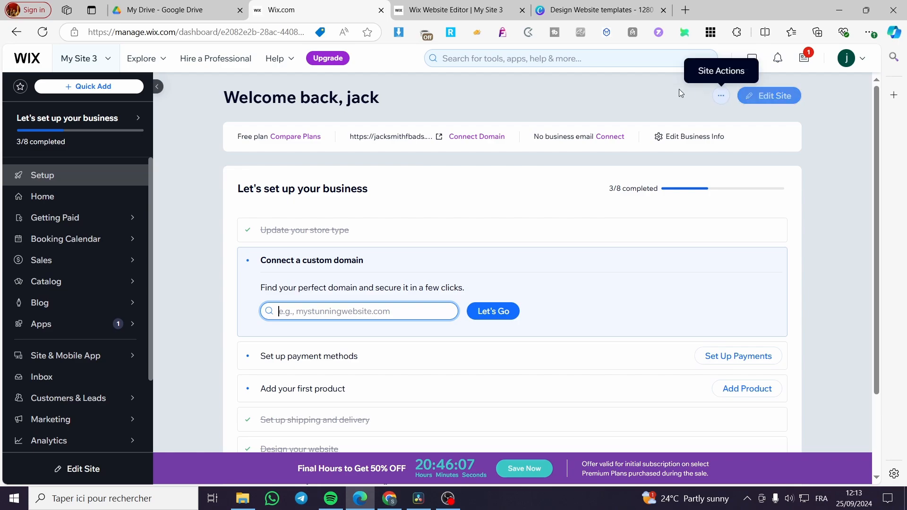
{"action": "left_click", "coordinate": [774, 96]}
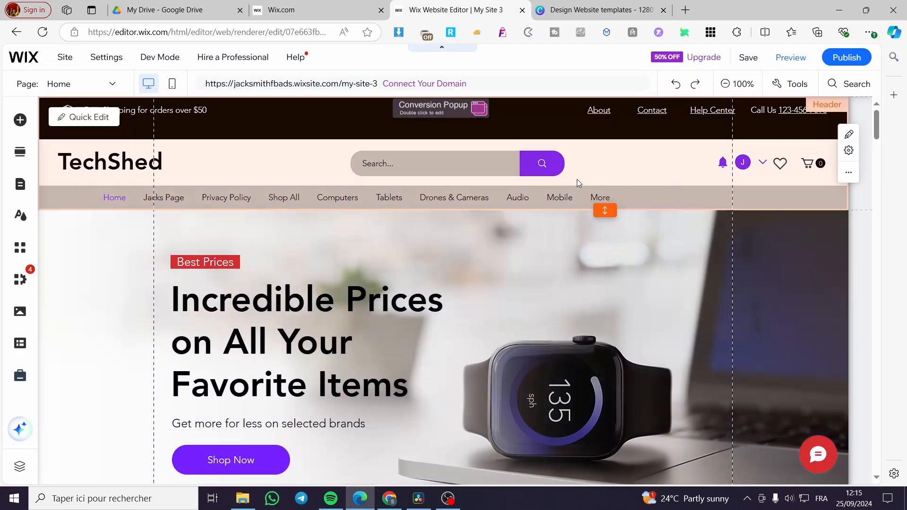
{"action": "left_click", "coordinate": [362, 8]}
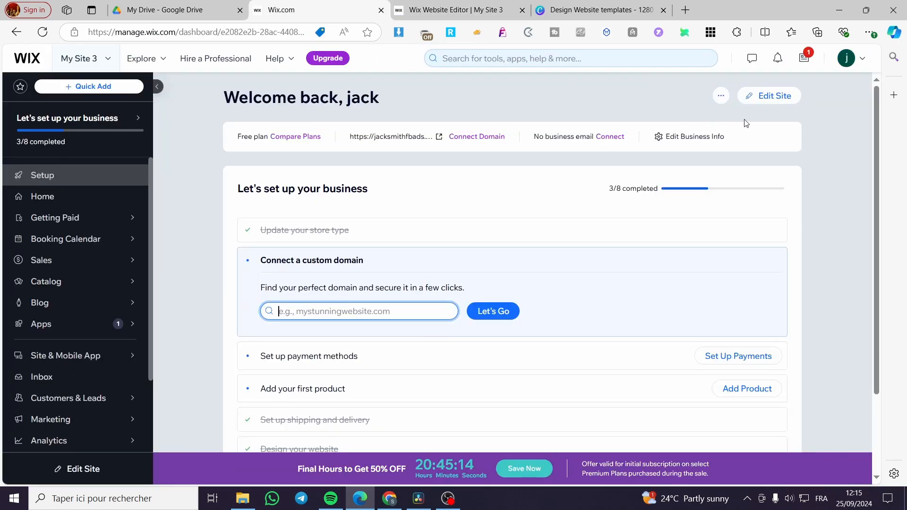
{"action": "left_click", "coordinate": [764, 97]}
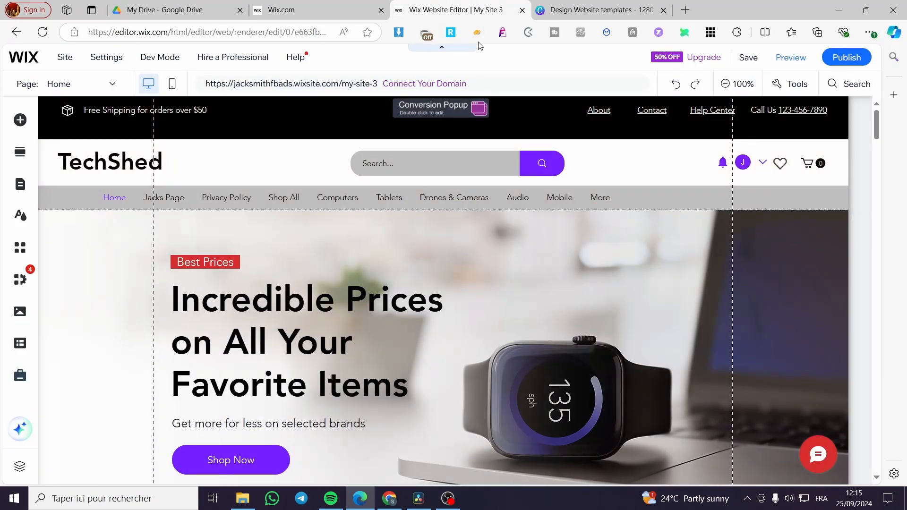
Delete the embedded HTML calculator from the untitled section above Shop by Category on the Home page.
{"action": "scroll", "coordinate": [384, 245], "scroll_direction": "down", "scroll_amount": 3}
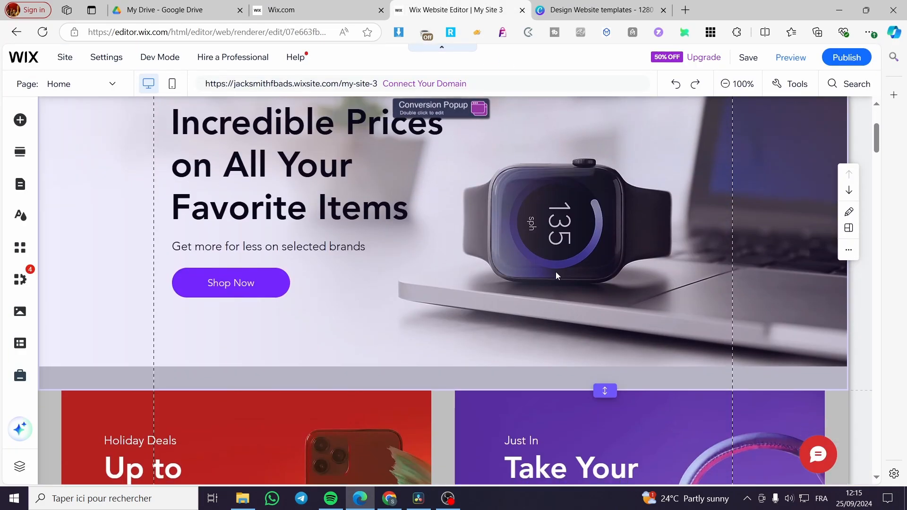
{"action": "scroll", "coordinate": [556, 272], "scroll_direction": "up", "scroll_amount": 3}
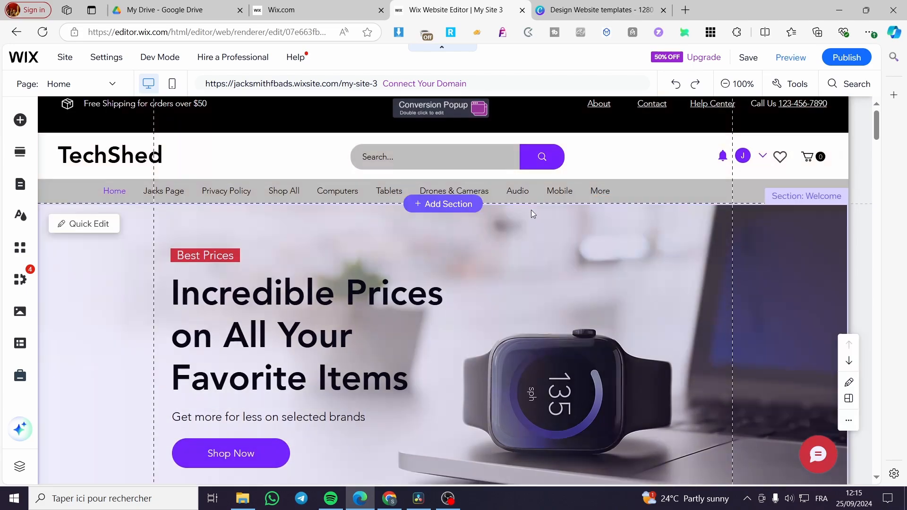
{"action": "scroll", "coordinate": [451, 212], "scroll_direction": "down", "scroll_amount": 5}
{"action": "scroll", "coordinate": [449, 210], "scroll_direction": "down", "scroll_amount": 12}
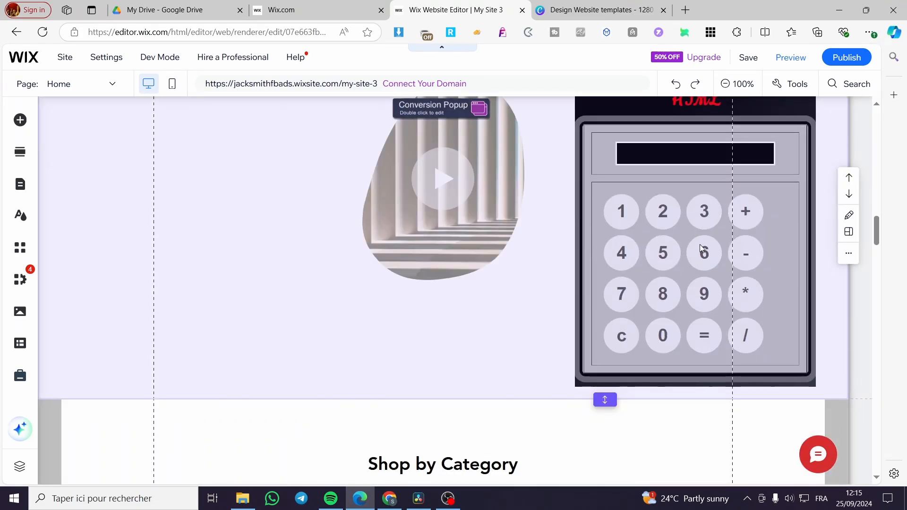
{"action": "scroll", "coordinate": [707, 248], "scroll_direction": "up", "scroll_amount": 3}
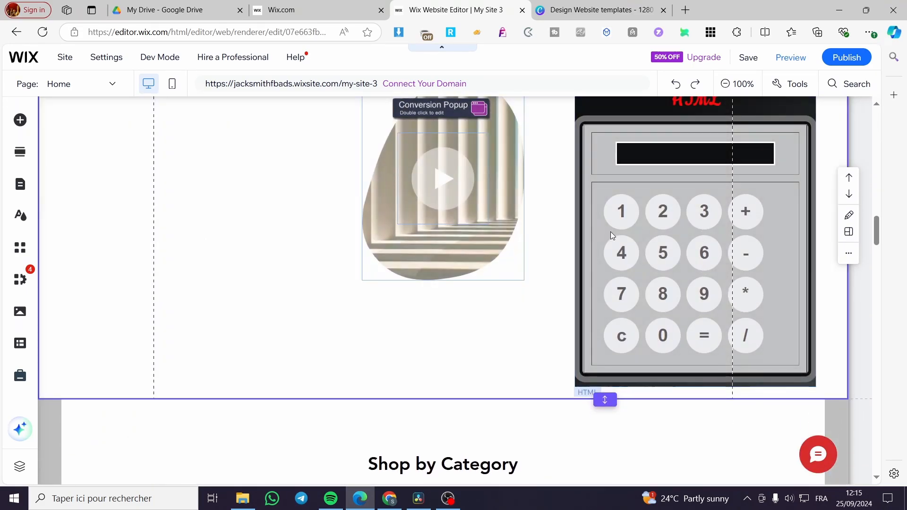
{"action": "left_click", "coordinate": [618, 235]}
{"action": "key", "text": "Delete"}
Delete the video box from the untitled section, and remove the emptied section from the Home page.
{"action": "scroll", "coordinate": [563, 280], "scroll_direction": "down", "scroll_amount": 2}
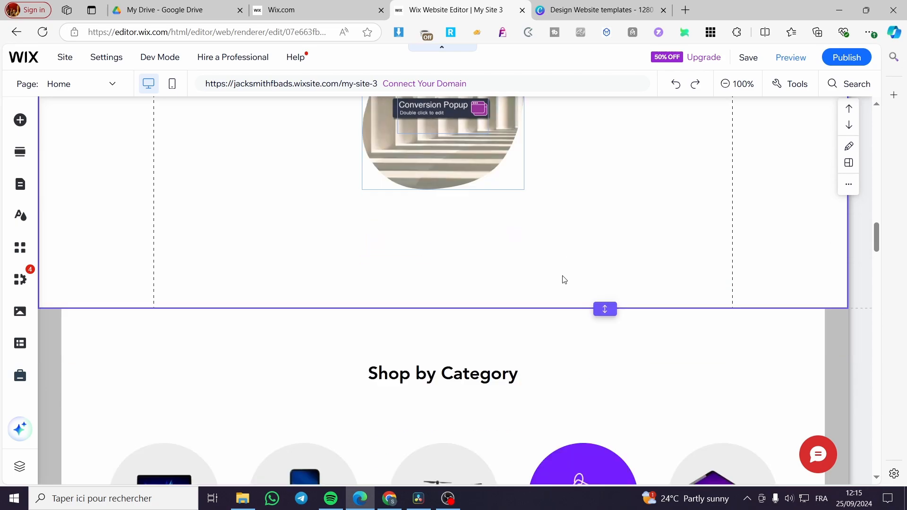
{"action": "scroll", "coordinate": [469, 257], "scroll_direction": "up", "scroll_amount": 5}
{"action": "left_click", "coordinate": [469, 258]}
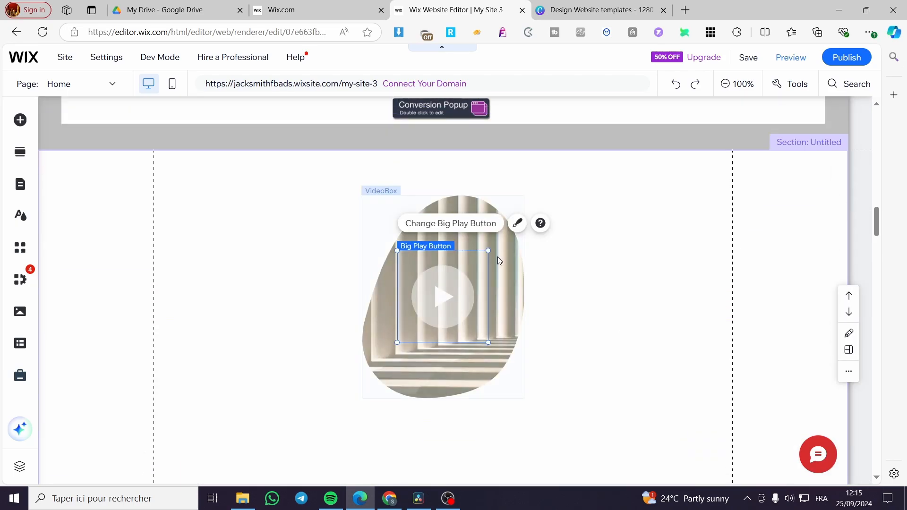
{"action": "key", "text": "Delete"}
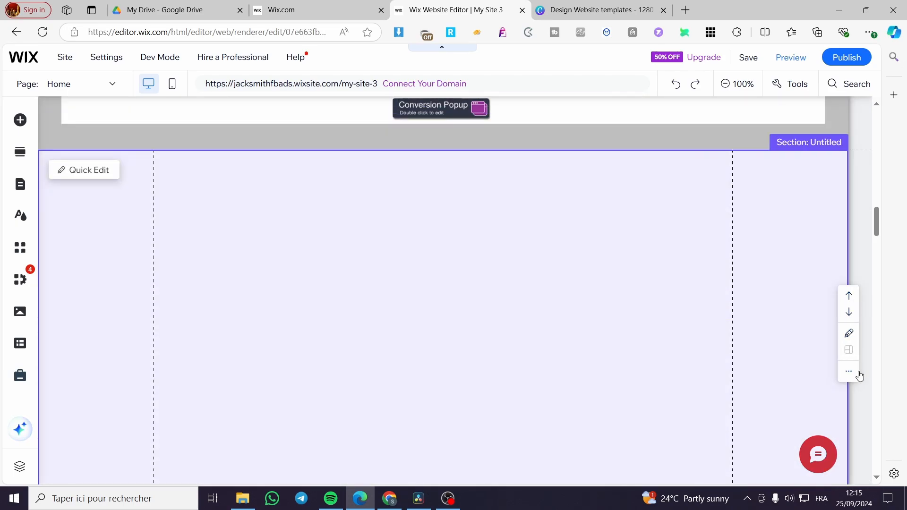
{"action": "left_click", "coordinate": [850, 372]}
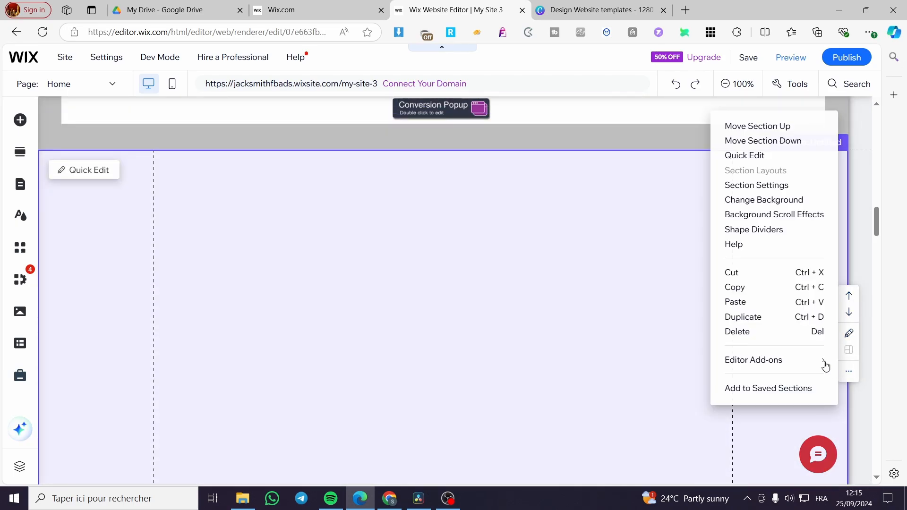
{"action": "left_click", "coordinate": [781, 334]}
Search the Wix App Market for "plan" and add the Wix Pricing Plans app to the site.
{"action": "scroll", "coordinate": [533, 292], "scroll_direction": "down", "scroll_amount": 7}
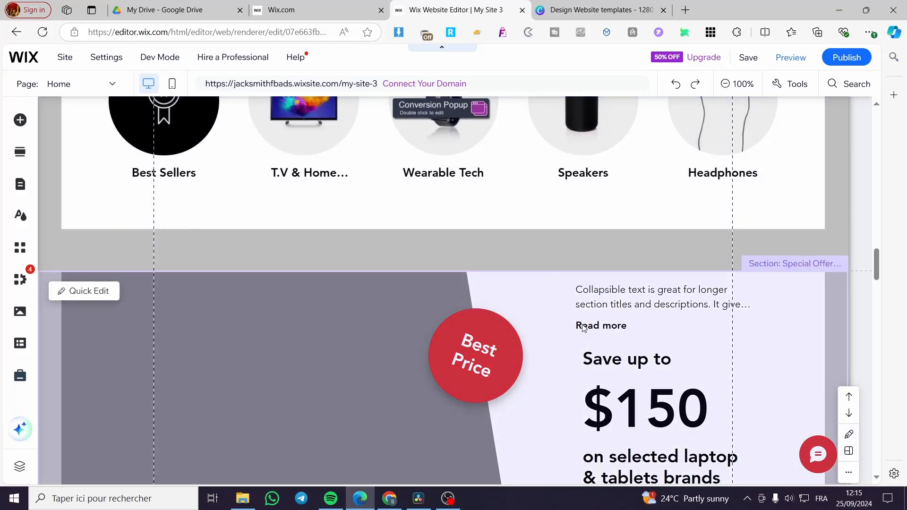
{"action": "left_click_drag", "start_coordinate": [877, 278], "coordinate": [906, 101]}
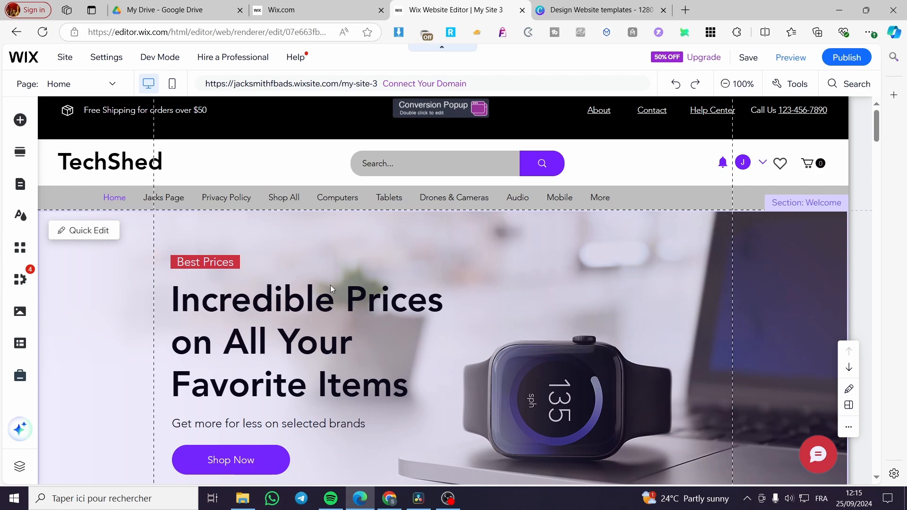
{"action": "scroll", "coordinate": [331, 288], "scroll_direction": "down", "scroll_amount": 5}
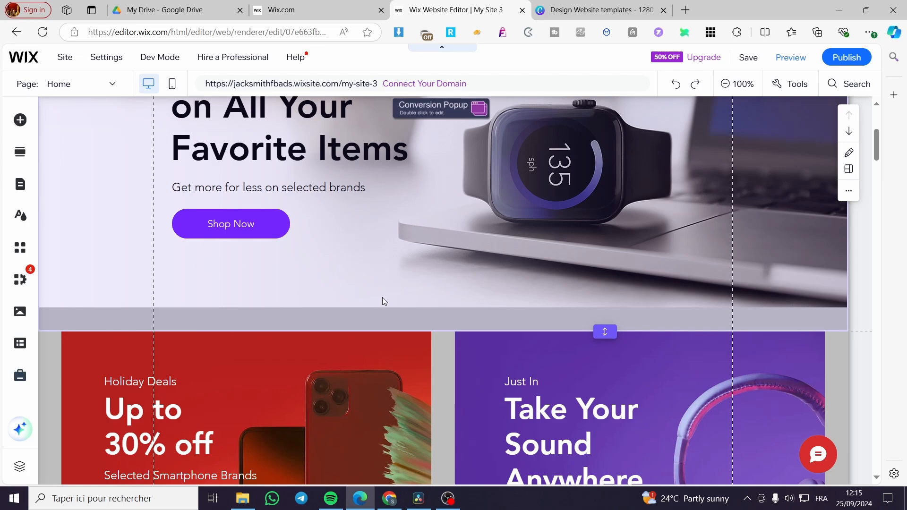
{"action": "scroll", "coordinate": [270, 301], "scroll_direction": "up", "scroll_amount": 5}
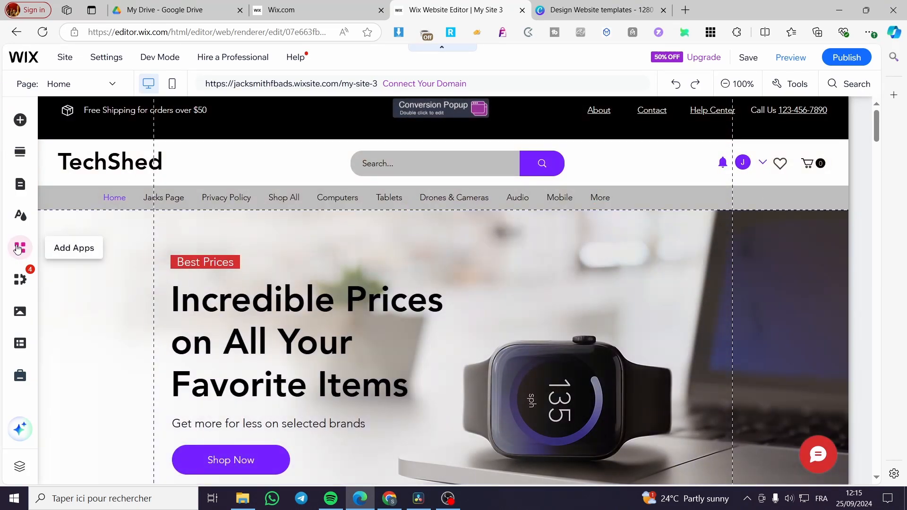
{"action": "left_click", "coordinate": [18, 249]}
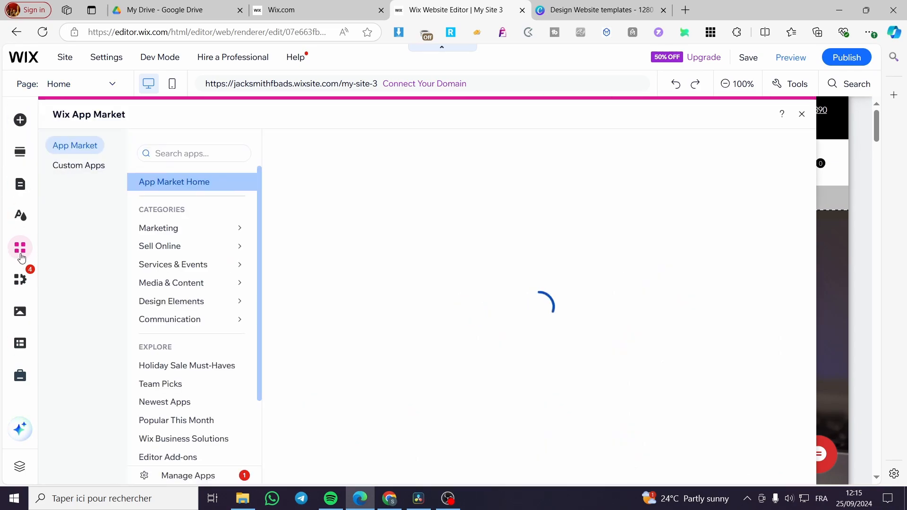
{"action": "left_click", "coordinate": [199, 152]}
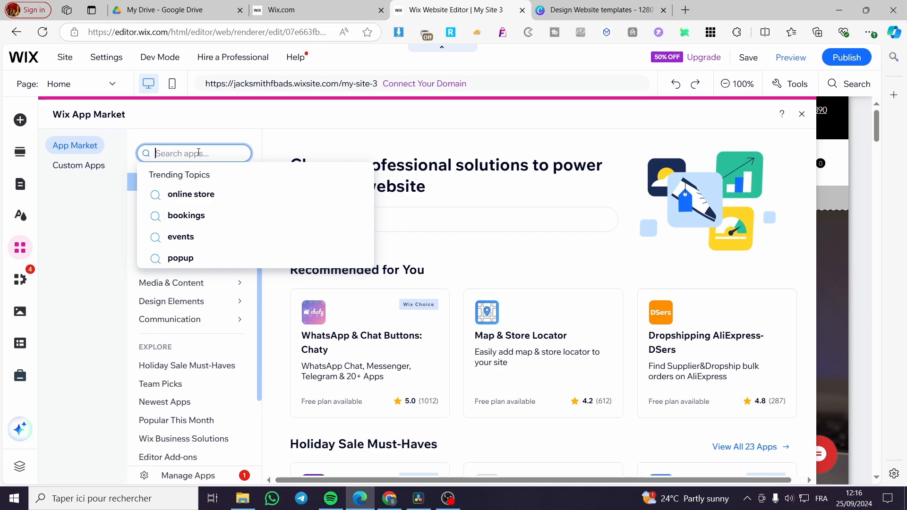
{"action": "type", "text": "plan"}
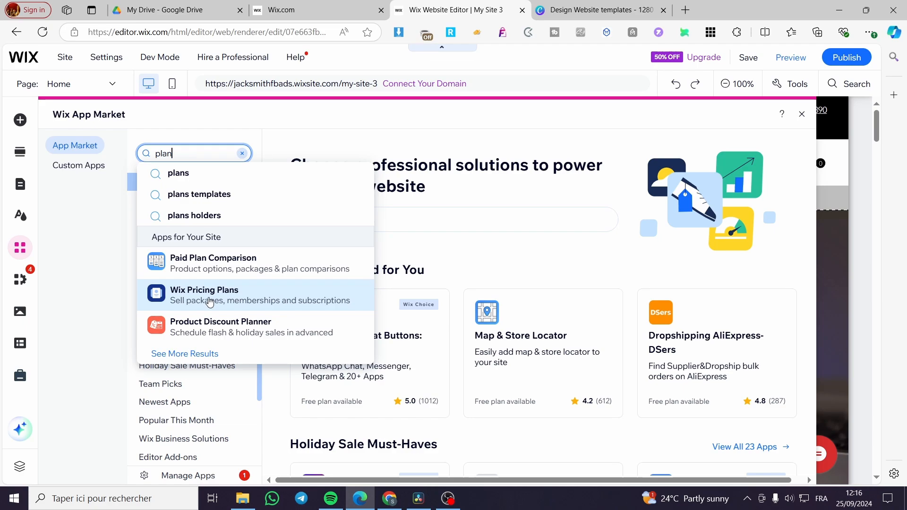
{"action": "left_click", "coordinate": [209, 301]}
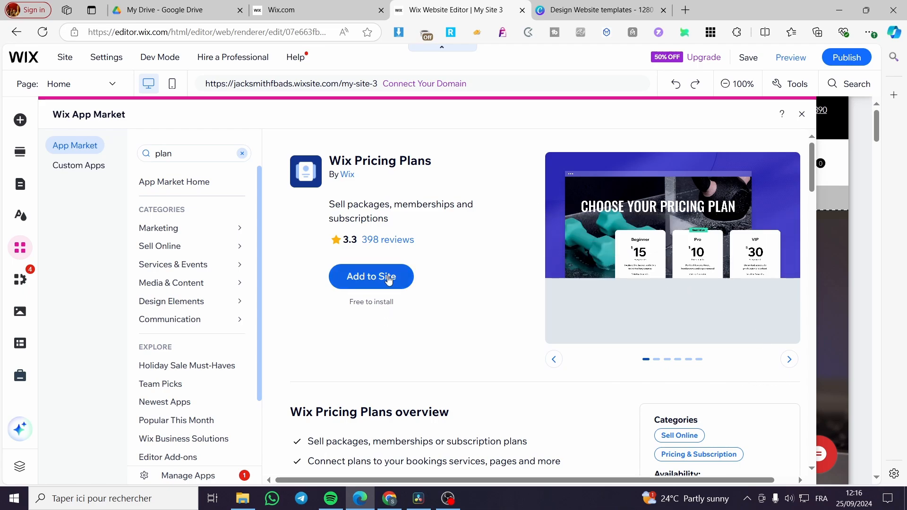
{"action": "left_click", "coordinate": [389, 279]}
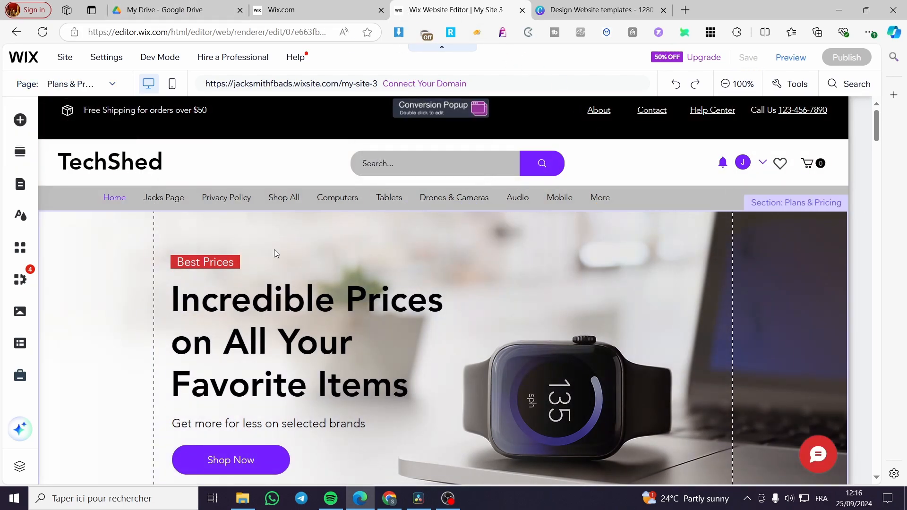
Examine the added Plans & Pricing page, including the prices and features on its Beginner, Pro and VIP cards.
{"action": "scroll", "coordinate": [262, 363], "scroll_direction": "down", "scroll_amount": 5}
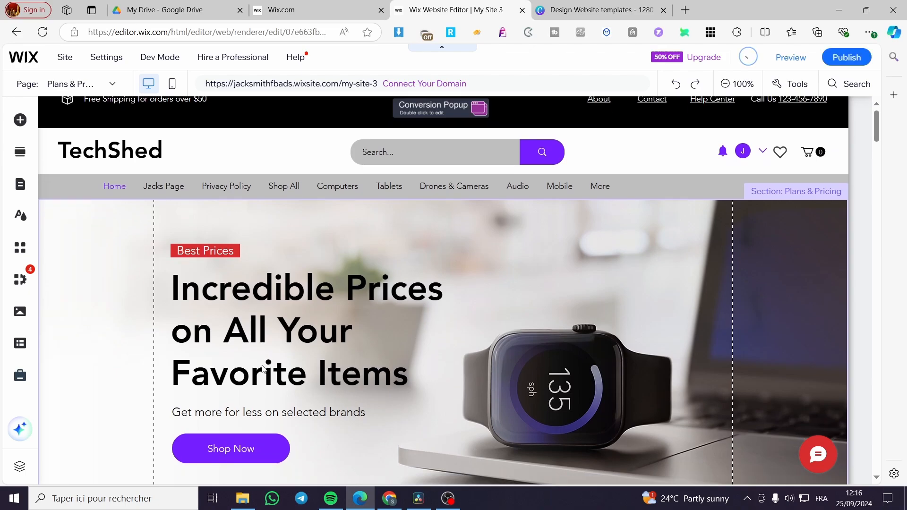
{"action": "scroll", "coordinate": [263, 359], "scroll_direction": "down", "scroll_amount": 10}
{"action": "scroll", "coordinate": [243, 334], "scroll_direction": "up", "scroll_amount": 13}
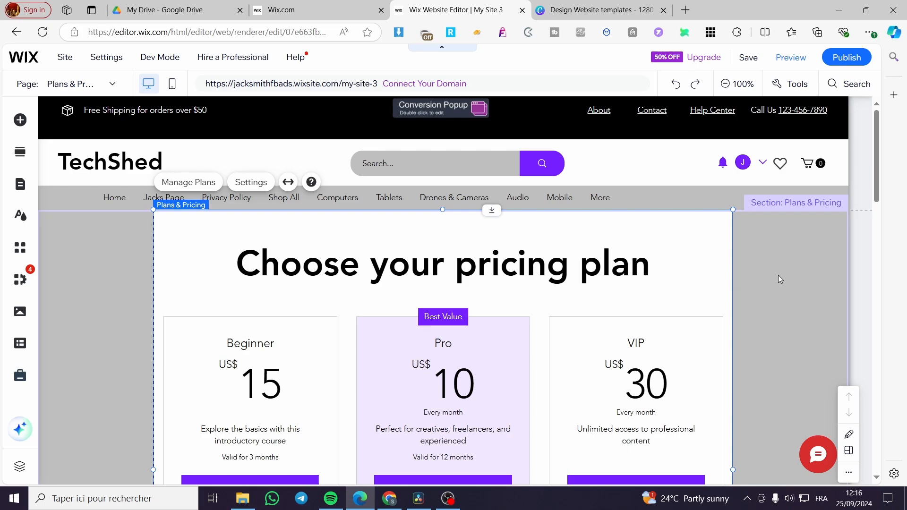
{"action": "scroll", "coordinate": [568, 284], "scroll_direction": "down", "scroll_amount": 3}
{"action": "scroll", "coordinate": [421, 283], "scroll_direction": "up", "scroll_amount": 3}
{"action": "scroll", "coordinate": [466, 363], "scroll_direction": "down", "scroll_amount": 3}
{"action": "scroll", "coordinate": [442, 283], "scroll_direction": "down", "scroll_amount": 4}
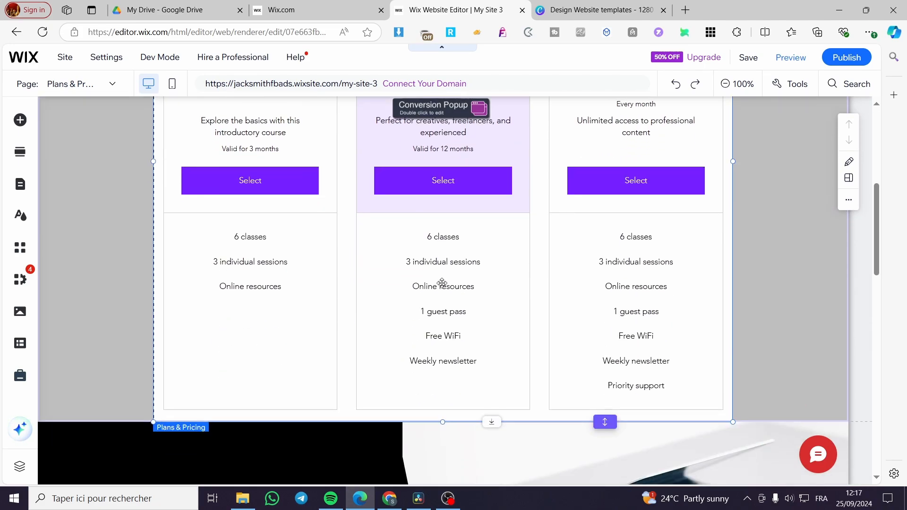
{"action": "scroll", "coordinate": [409, 318], "scroll_direction": "down", "scroll_amount": 1}
{"action": "scroll", "coordinate": [405, 319], "scroll_direction": "up", "scroll_amount": 6}
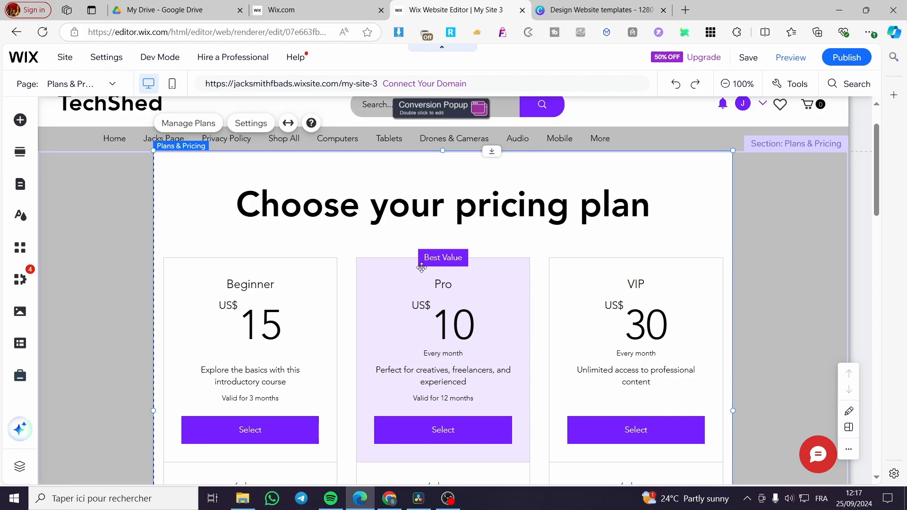
Open plan management for the Plans & Pricing element and start the Pricing Plans setup.
{"action": "left_click", "coordinate": [289, 319]}
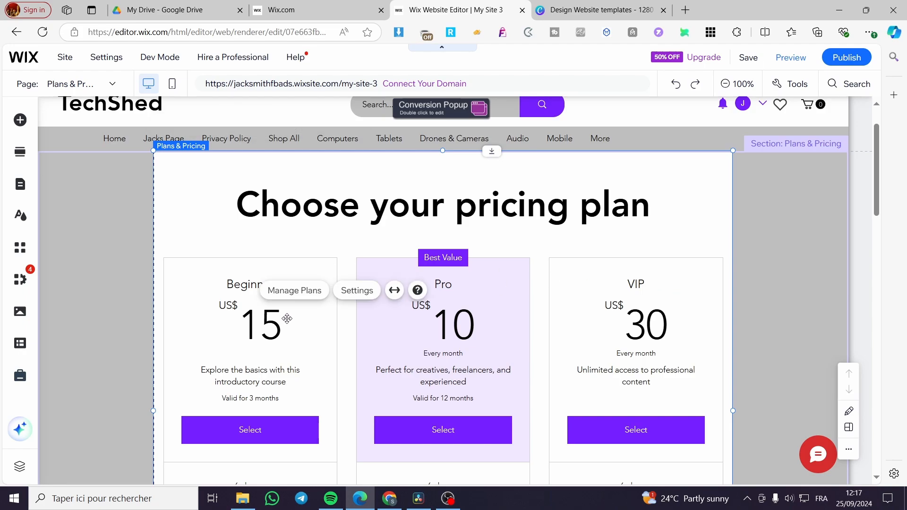
{"action": "left_click", "coordinate": [315, 295]}
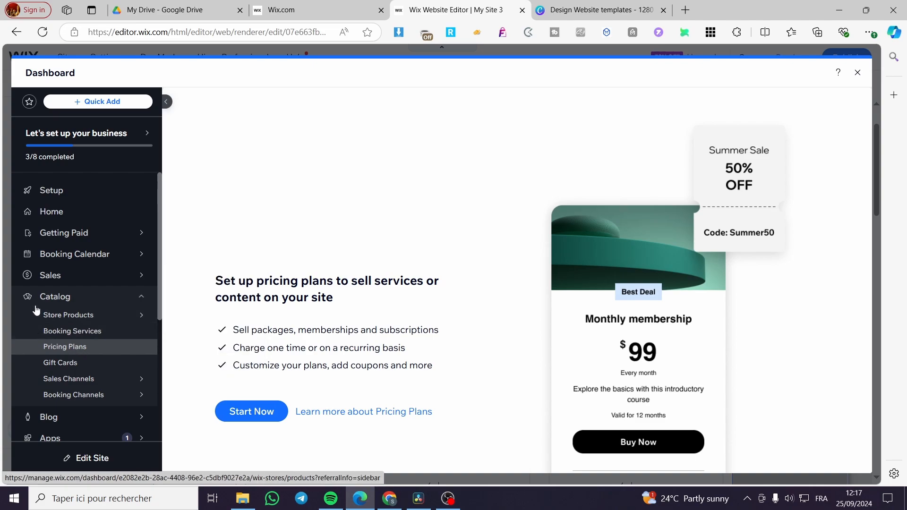
{"action": "left_click", "coordinate": [142, 300]}
{"action": "left_click", "coordinate": [142, 300]}
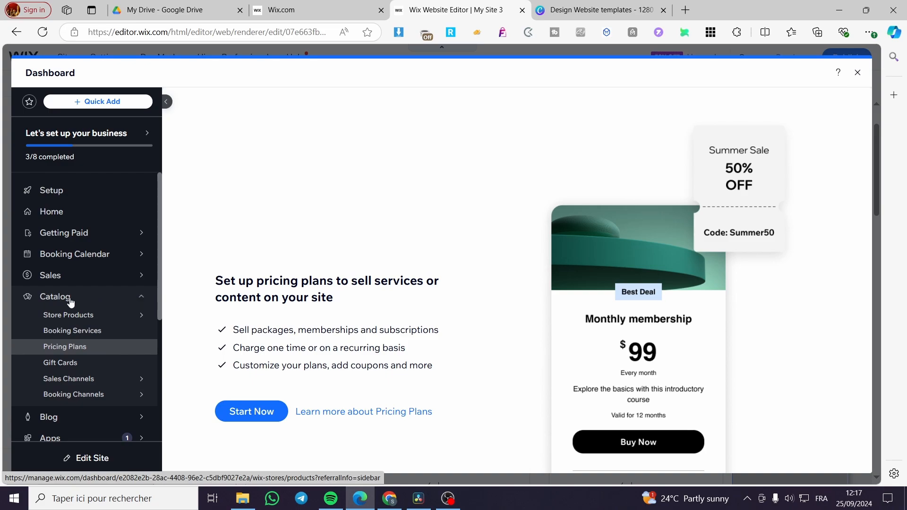
{"action": "mouse_move", "coordinate": [104, 318]}
{"action": "left_click", "coordinate": [272, 416]}
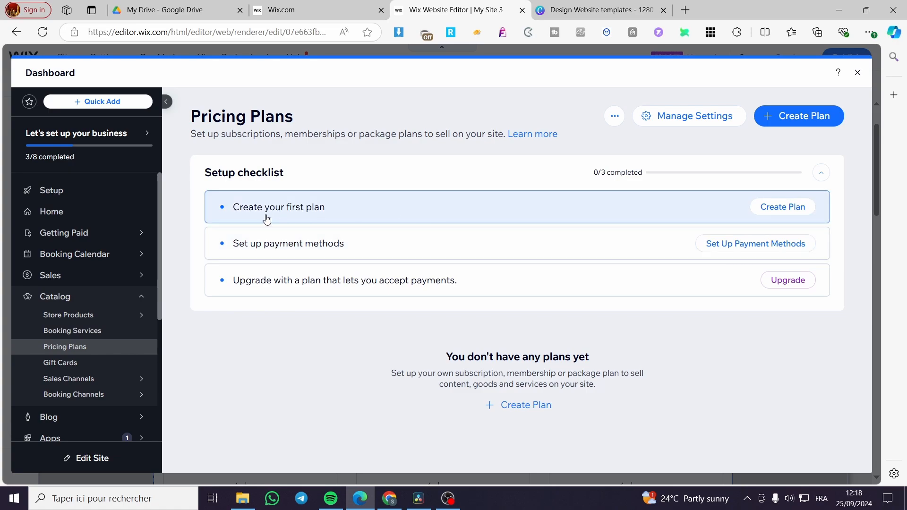
Start creating the first pricing plan and name it "Jacks Members".
{"action": "left_click", "coordinate": [785, 209]}
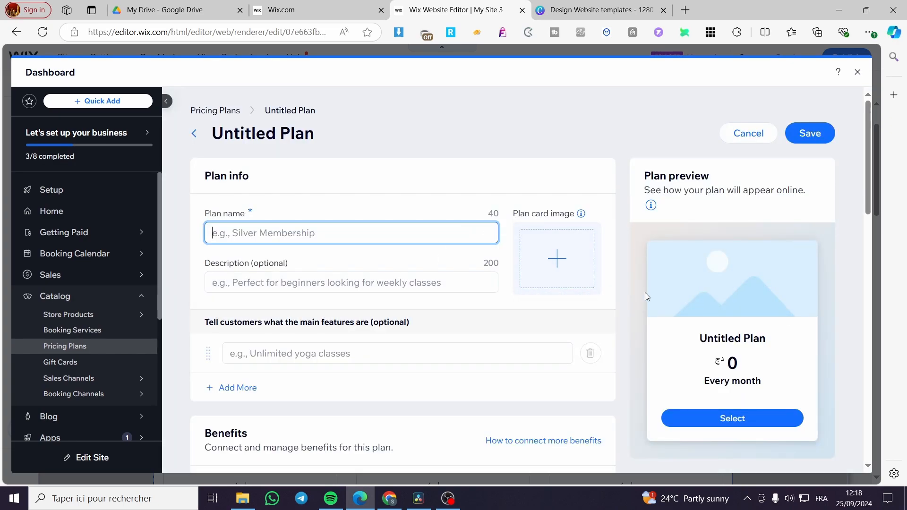
{"action": "scroll", "coordinate": [646, 293], "scroll_direction": "down", "scroll_amount": 3}
{"action": "scroll", "coordinate": [300, 348], "scroll_direction": "up", "scroll_amount": 3}
{"action": "left_click", "coordinate": [282, 133]}
{"action": "left_click", "coordinate": [253, 238]}
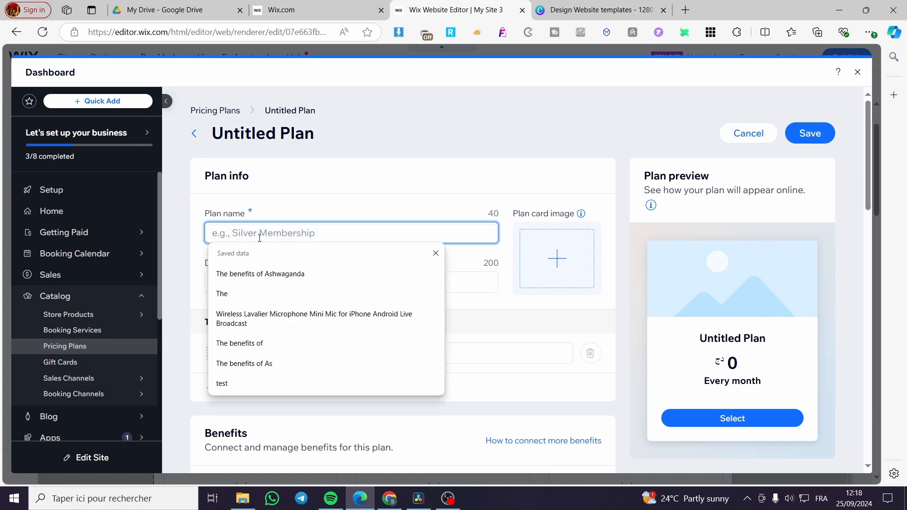
{"action": "type", "text": "Jack"}
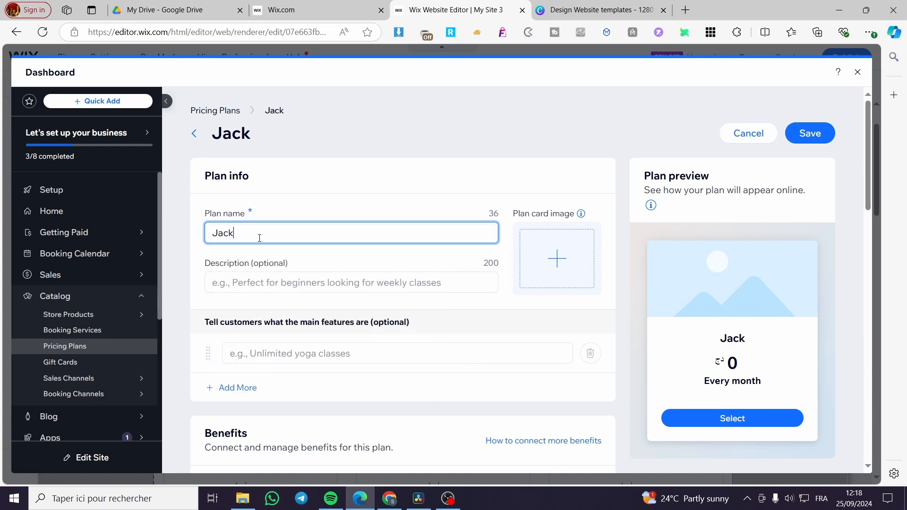
{"action": "type", "text": "s members"}
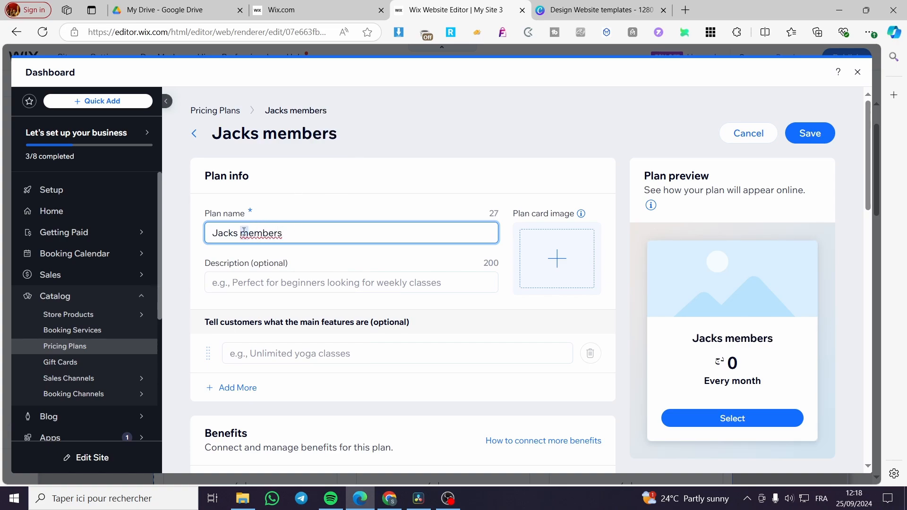
{"action": "type", "text": "M"}
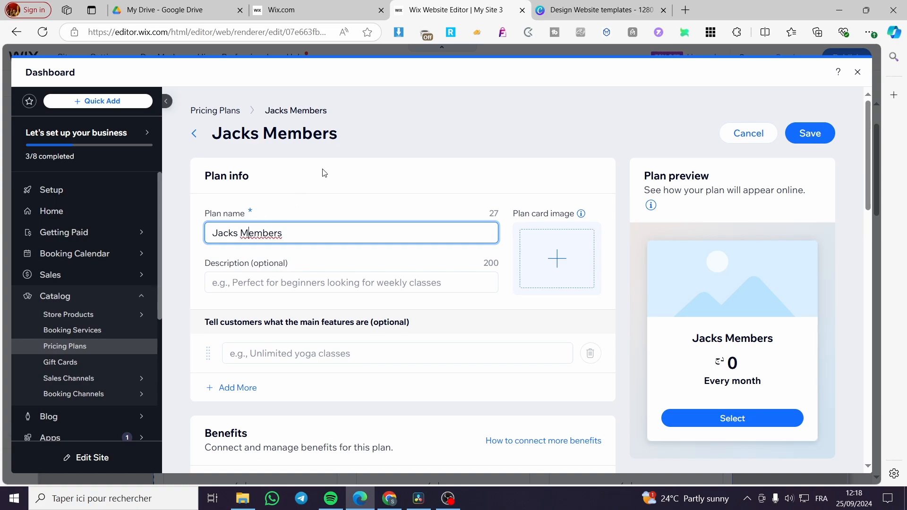
{"action": "left_click", "coordinate": [321, 177]}
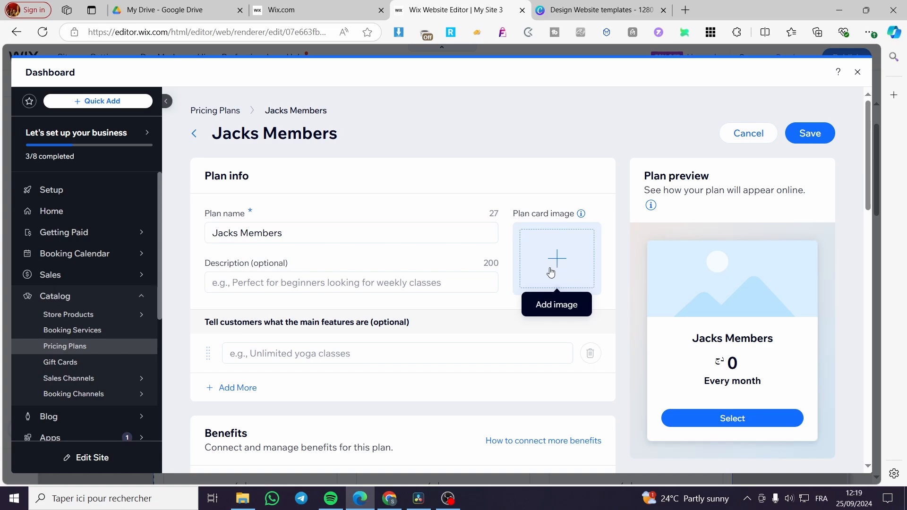
Switch to Canva and open its home page, then return to the Wix plan editor.
{"action": "left_click", "coordinate": [601, 12]}
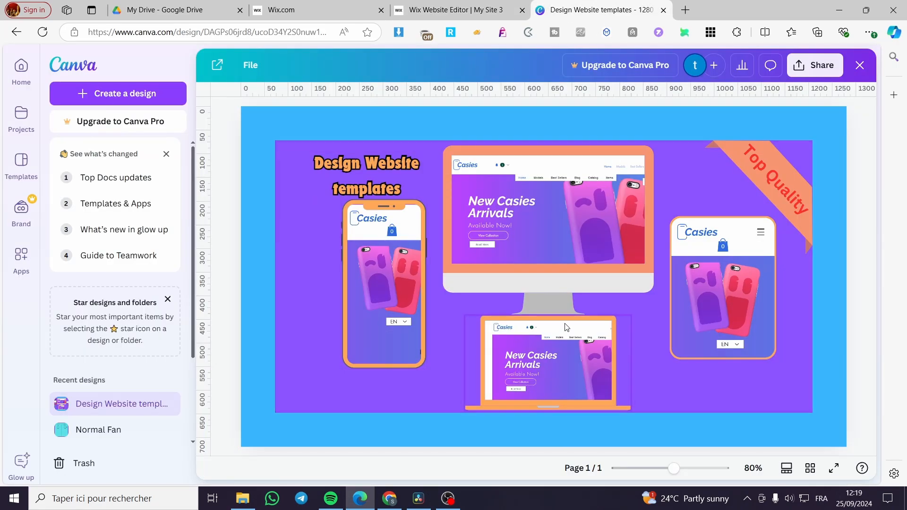
{"action": "left_click", "coordinate": [20, 79]}
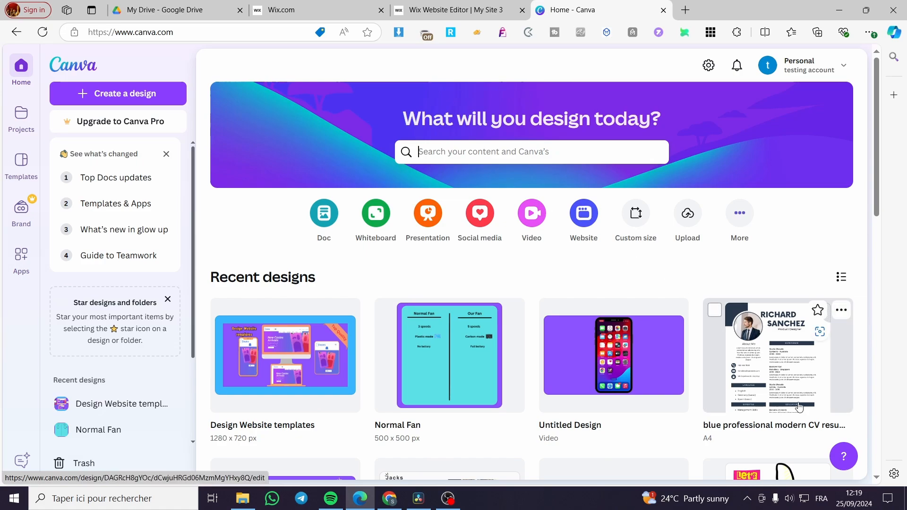
{"action": "left_click", "coordinate": [459, 7]}
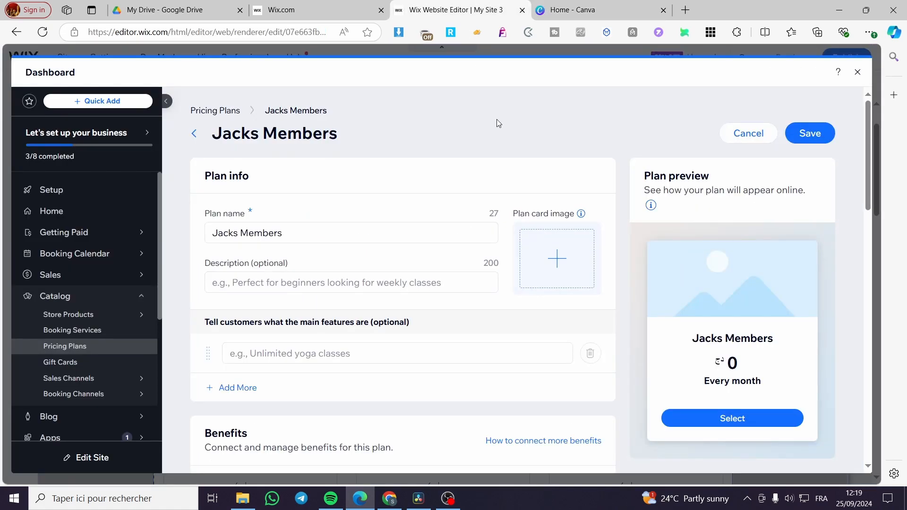
Open the image chooser for the plan card image, view the site files and close it without choosing one.
{"action": "left_click", "coordinate": [539, 279]}
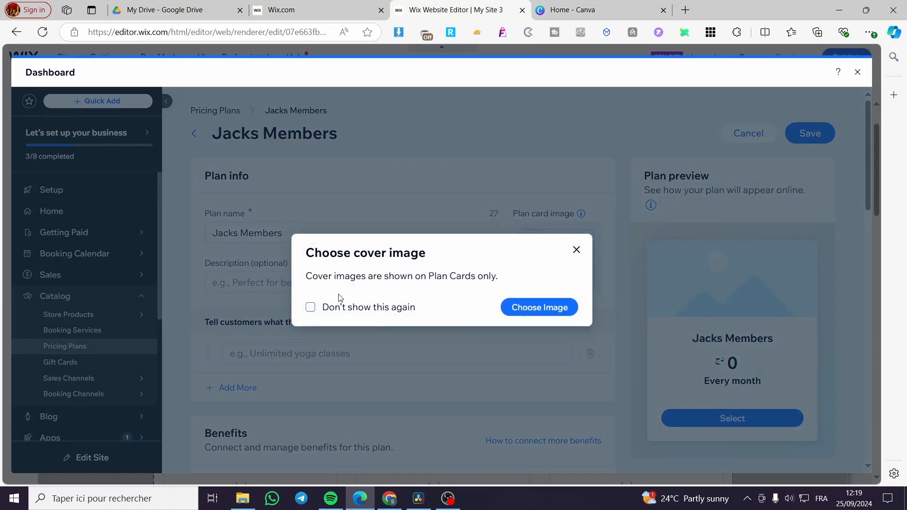
{"action": "left_click", "coordinate": [561, 312]}
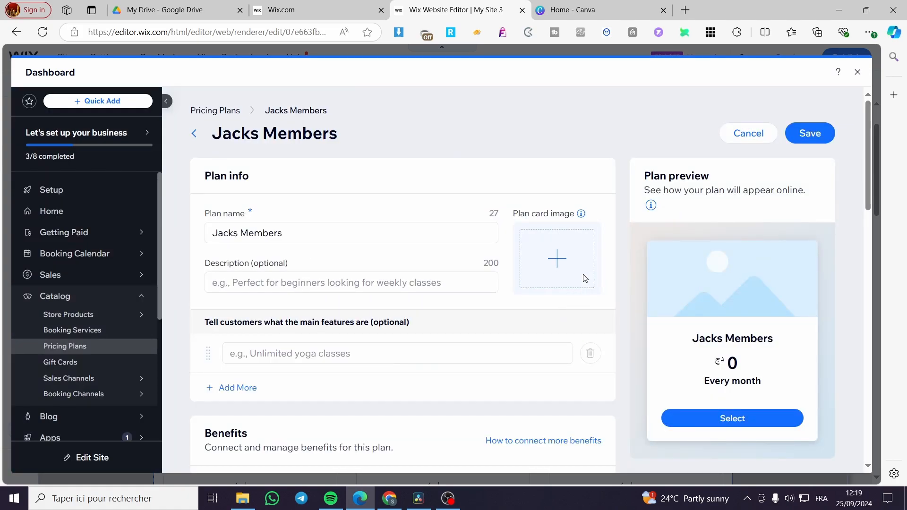
{"action": "left_click", "coordinate": [558, 260]}
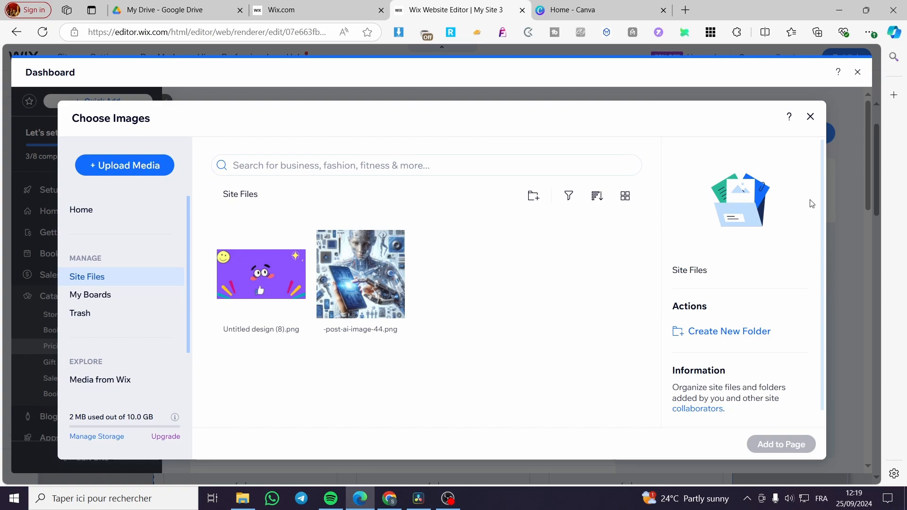
{"action": "left_click", "coordinate": [811, 116]}
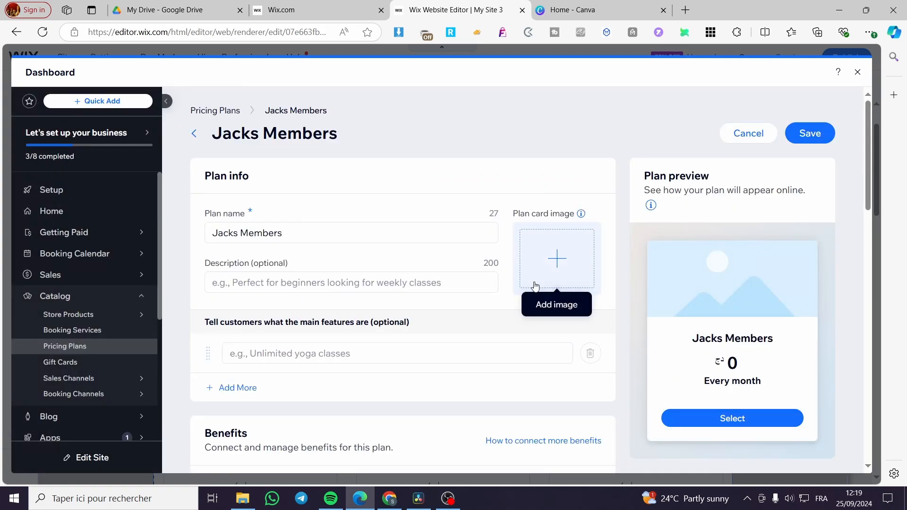
Switch to Canva and create a blank custom-size design of 1280 × 720 px.
{"action": "left_click", "coordinate": [581, 10]}
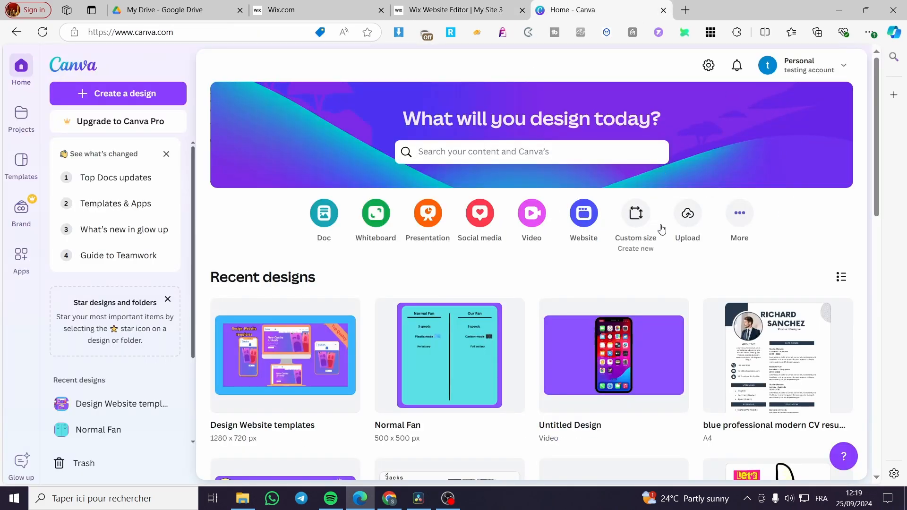
{"action": "left_click", "coordinate": [636, 214]}
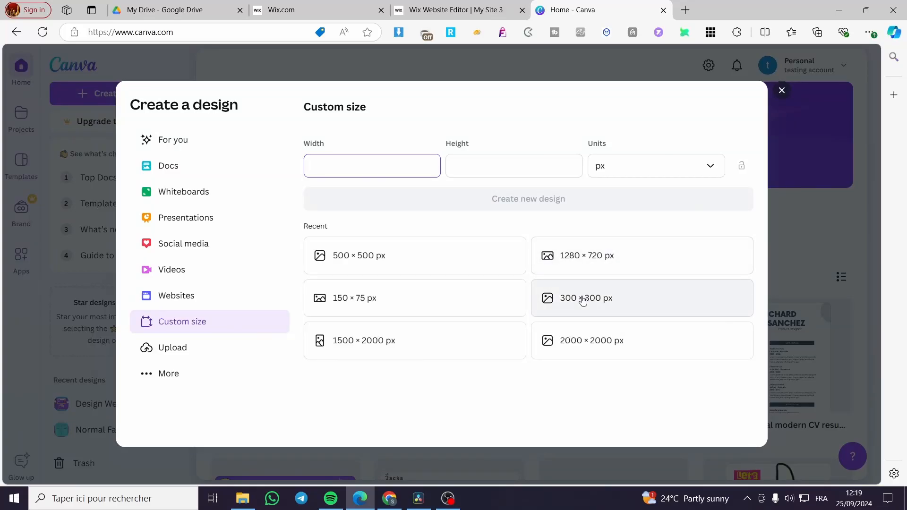
{"action": "left_click", "coordinate": [480, 9]}
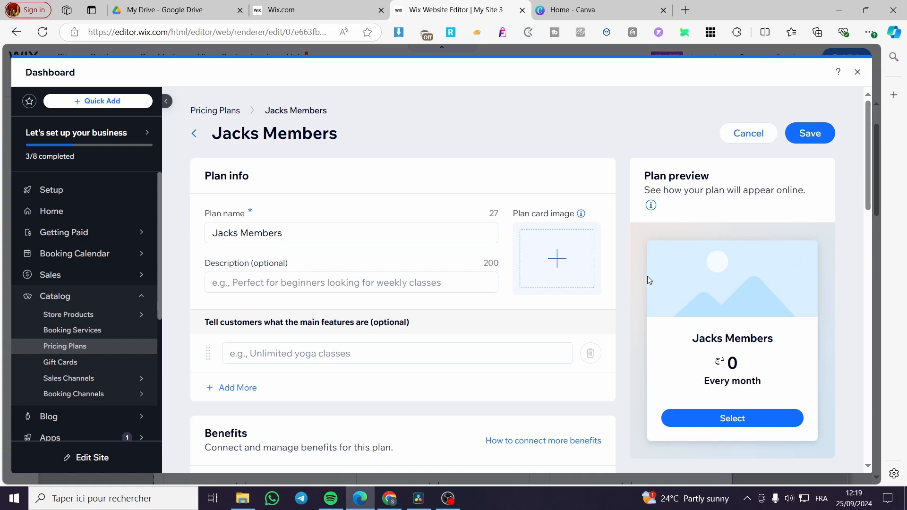
{"action": "left_click", "coordinate": [550, 8]}
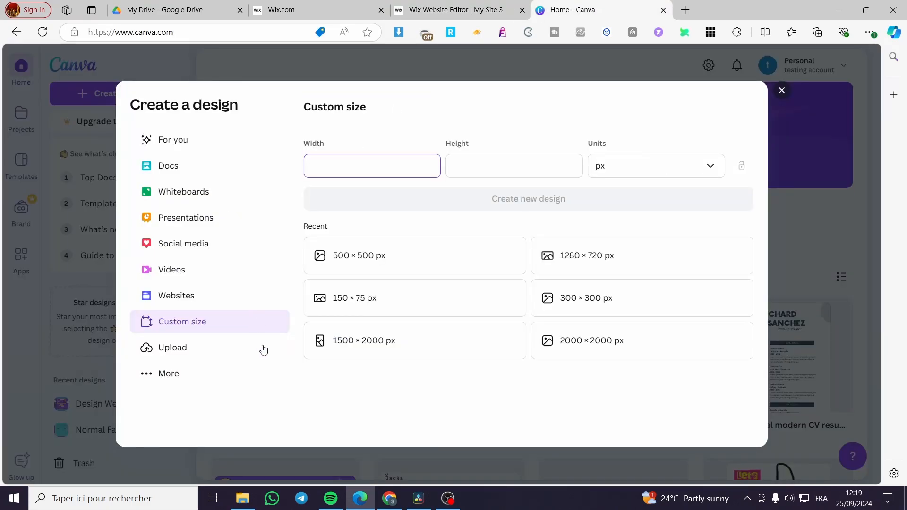
{"action": "left_click", "coordinate": [604, 257]}
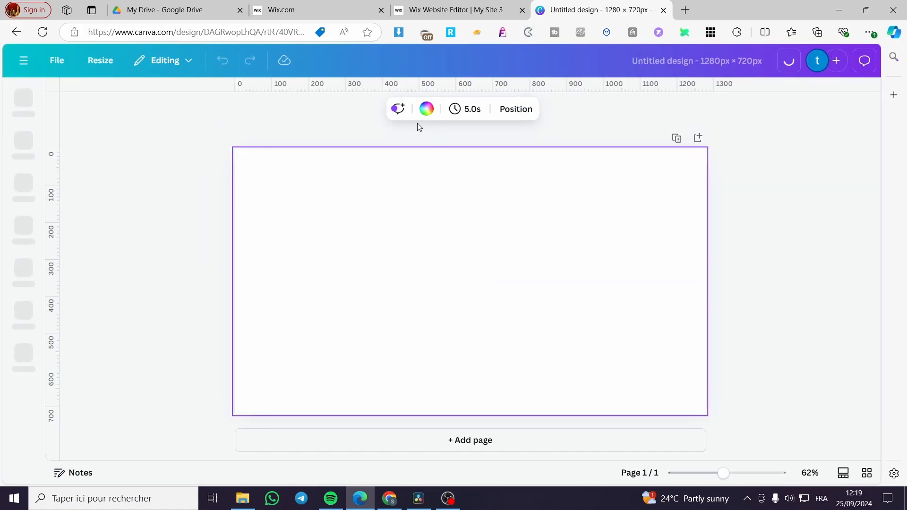
Fill the blank page's background with the solid deep violet default color.
{"action": "left_click", "coordinate": [426, 108]}
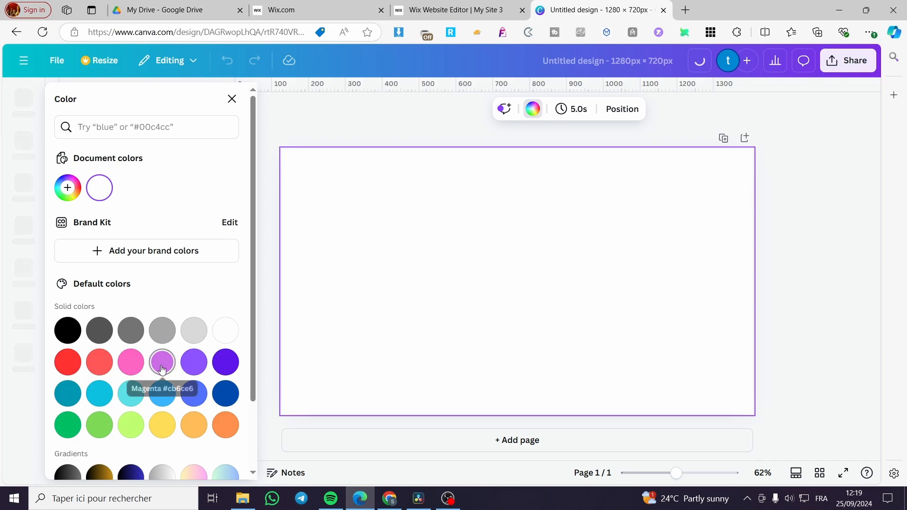
{"action": "left_click", "coordinate": [431, 109]}
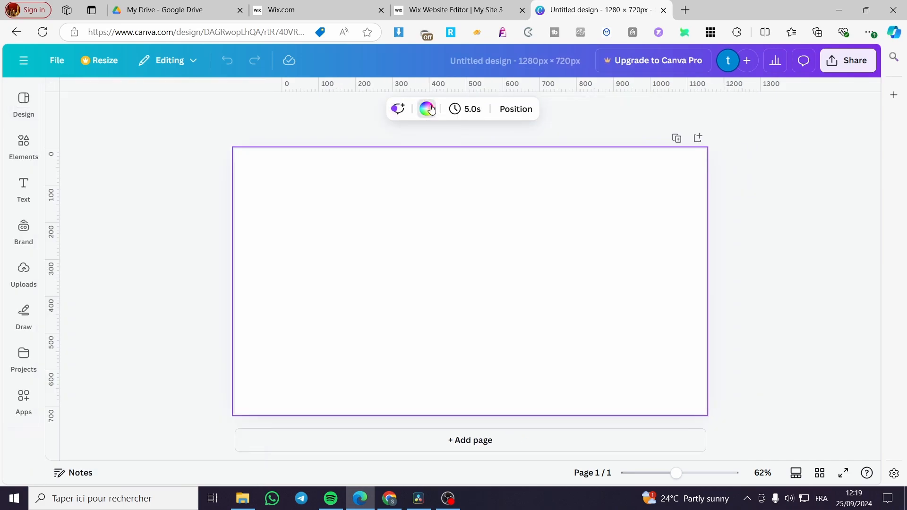
{"action": "left_click", "coordinate": [430, 108]}
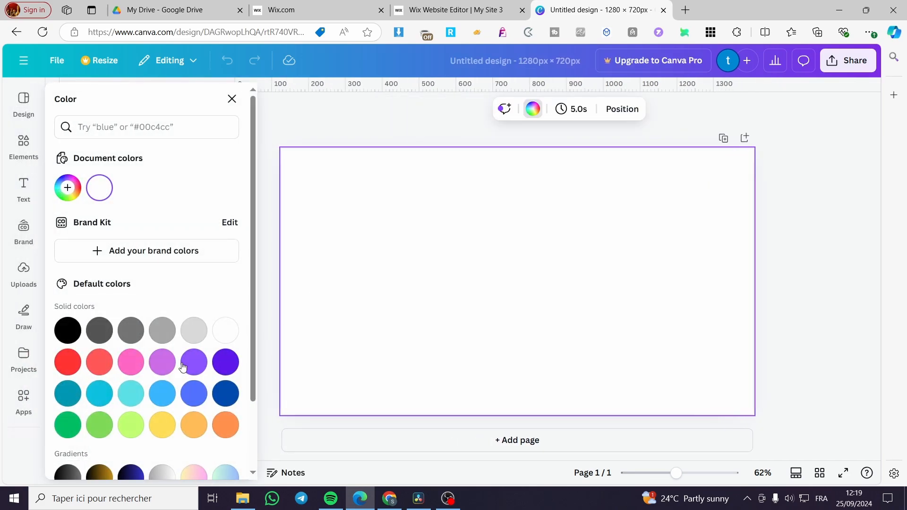
{"action": "left_click", "coordinate": [142, 369]}
{"action": "left_click", "coordinate": [98, 368]}
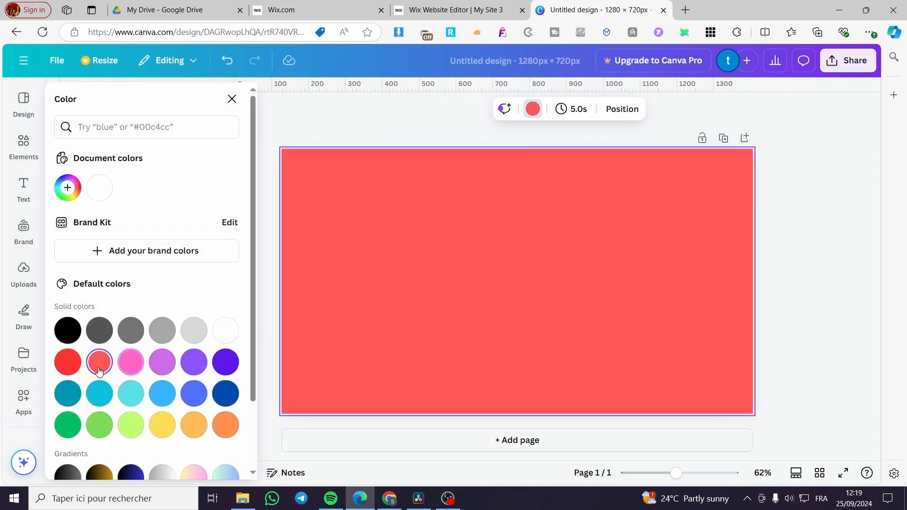
{"action": "left_click", "coordinate": [223, 367]}
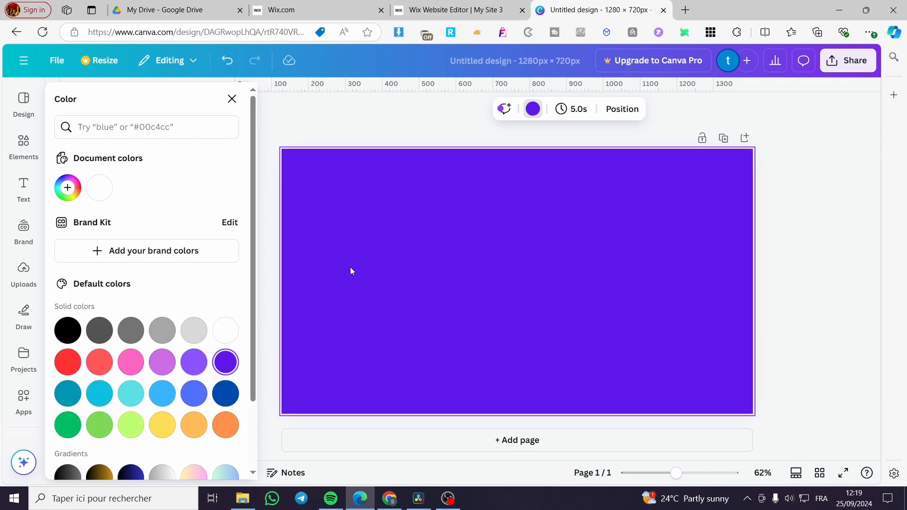
Add a heading text box near the top of the page and enlarge it to font size 72.
{"action": "left_click", "coordinate": [24, 144]}
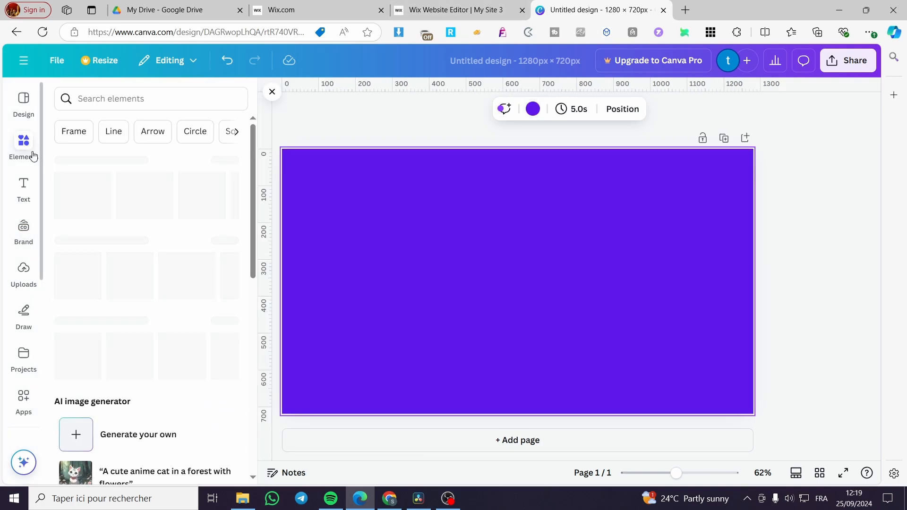
{"action": "left_click", "coordinate": [24, 189]}
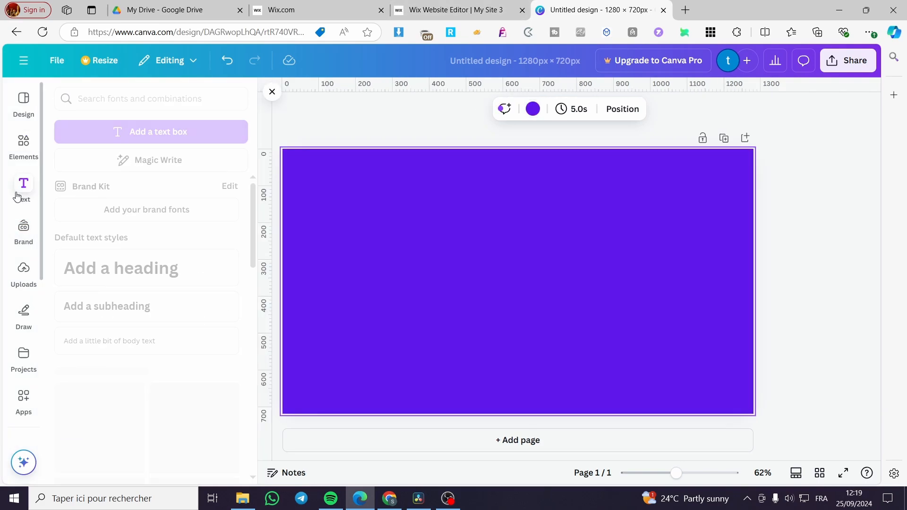
{"action": "left_click", "coordinate": [144, 268]}
{"action": "left_click_drag", "start_coordinate": [515, 300], "coordinate": [473, 225]}
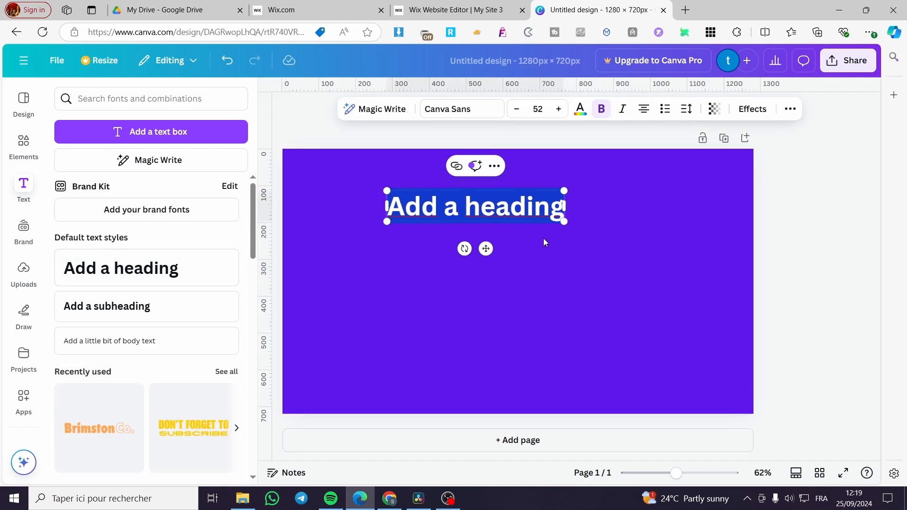
{"action": "left_click_drag", "start_coordinate": [565, 225], "coordinate": [633, 234]}
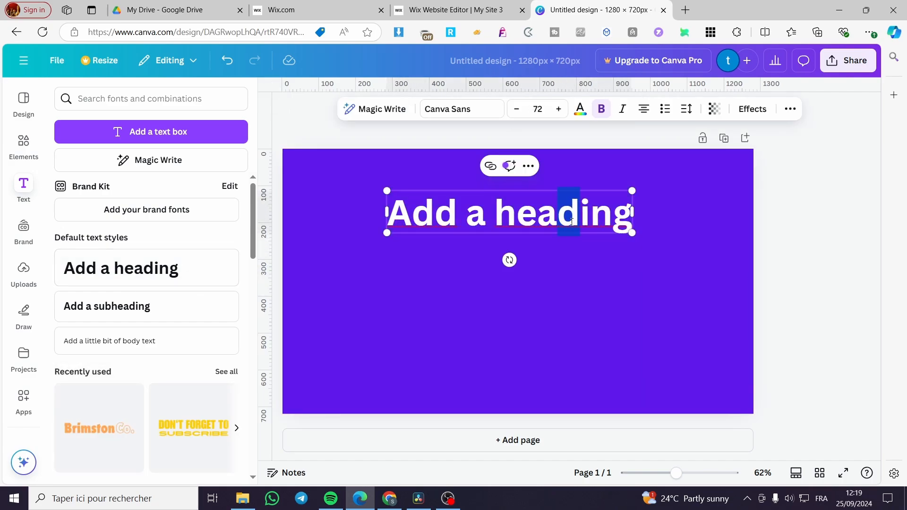
Center the heading horizontally on the page and replace its placeholder text with "Jacks Members".
{"action": "key", "text": "Escape"}
{"action": "left_click", "coordinate": [529, 226]}
{"action": "double_click", "coordinate": [536, 212]}
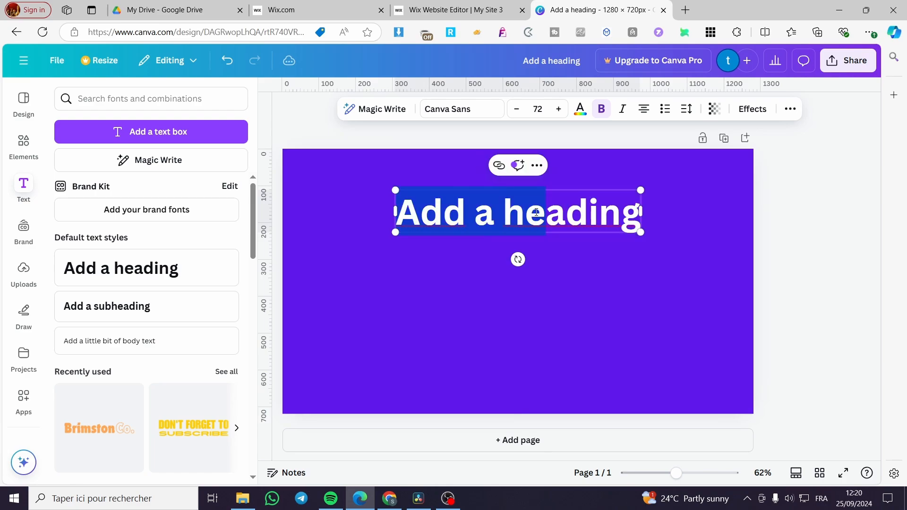
{"action": "key", "text": "ctrl+a"}
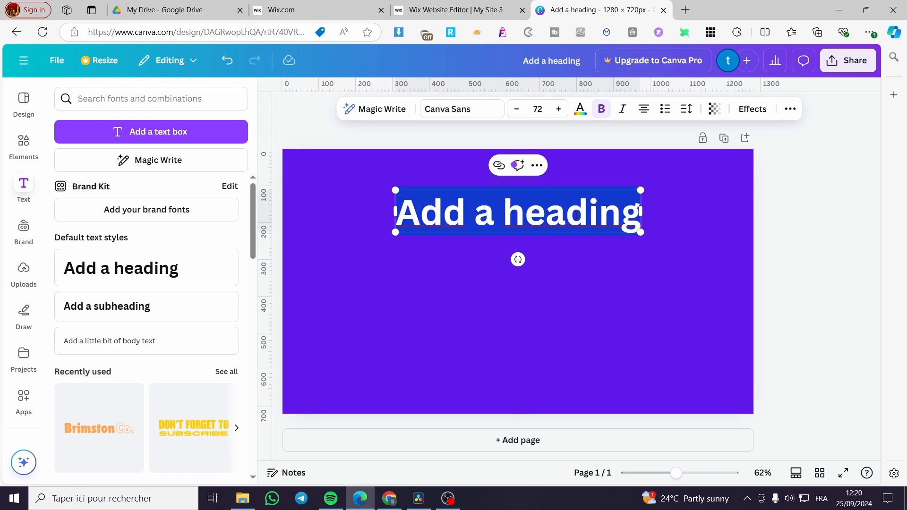
{"action": "type", "text": "Jac"}
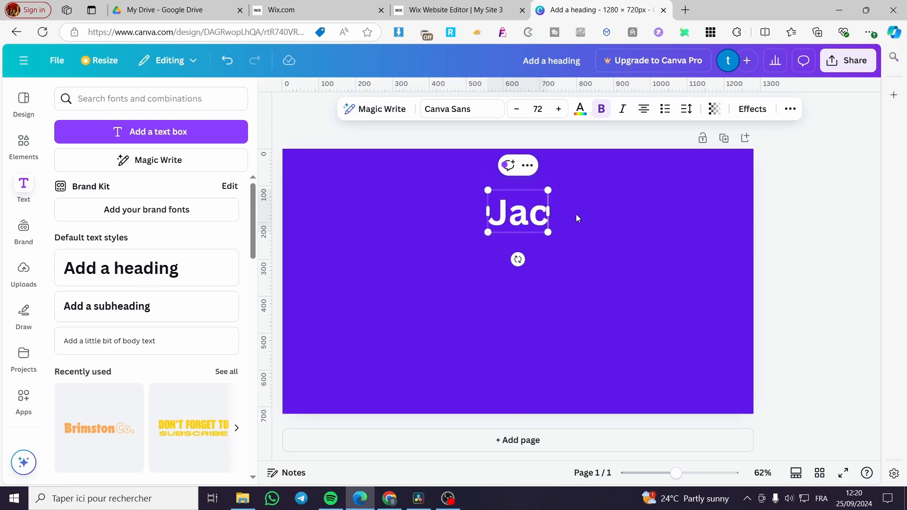
{"action": "type", "text": "ks Membner"}
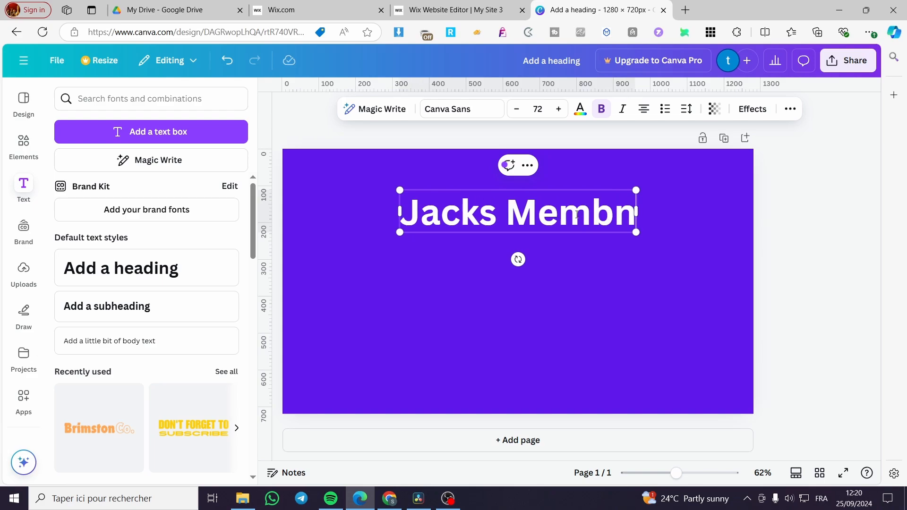
{"action": "key", "text": "BackSpace"}
{"action": "key", "text": "BackSpace"}
{"action": "key", "text": "BackSpace"}
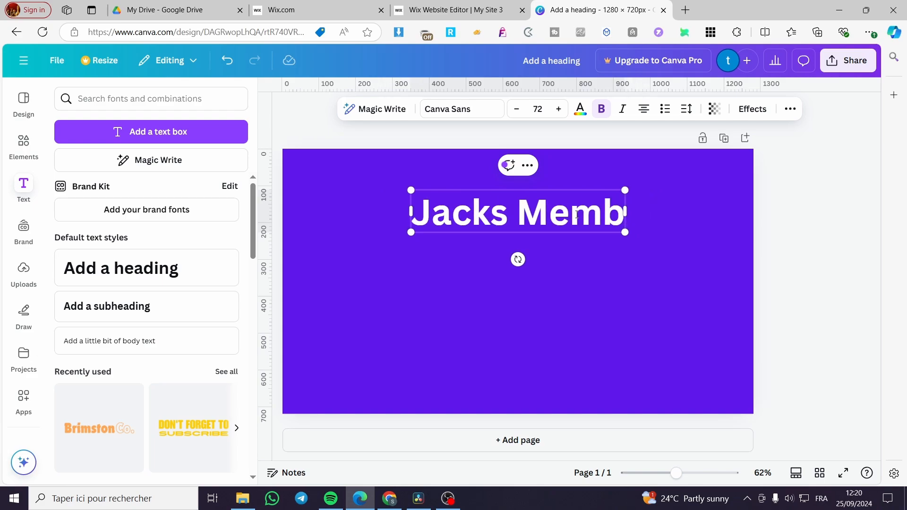
{"action": "type", "text": "ers"}
{"action": "left_click", "coordinate": [777, 259]}
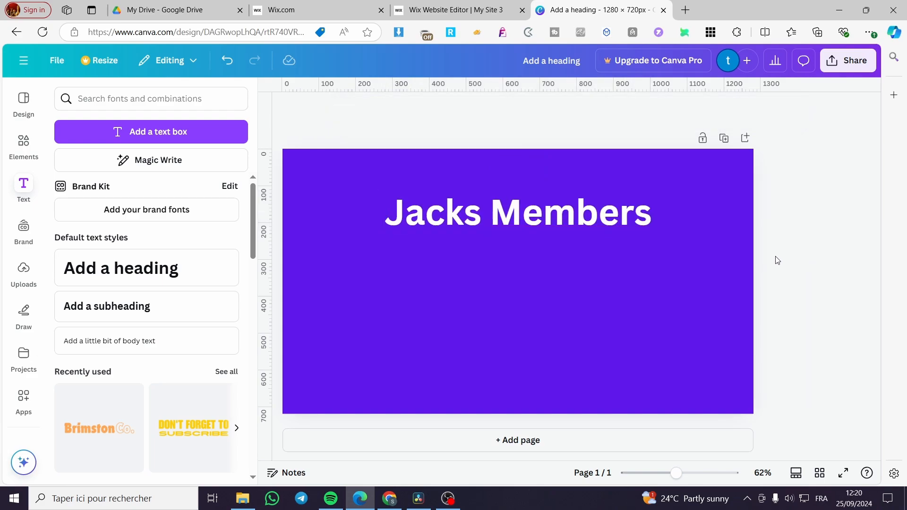
{"action": "left_click", "coordinate": [583, 222]}
{"action": "left_click", "coordinate": [606, 312]}
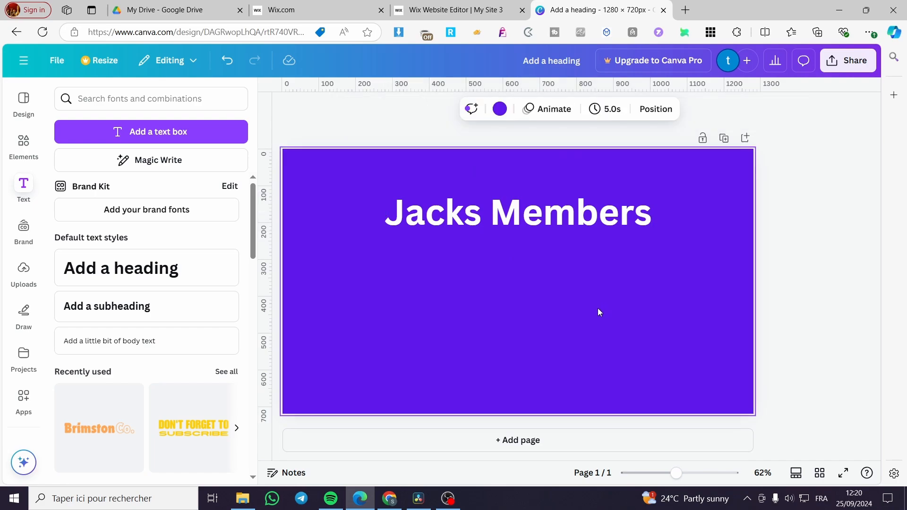
Add the recently used cartoon eyes graphic, shrink it to about the heading's height and place it just left of "Jacks Members".
{"action": "left_click", "coordinate": [23, 142]}
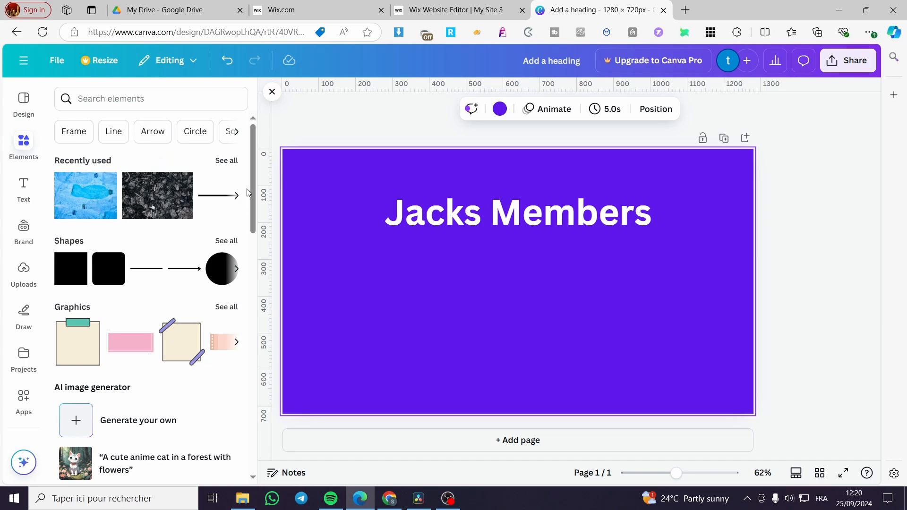
{"action": "left_click", "coordinate": [233, 162]}
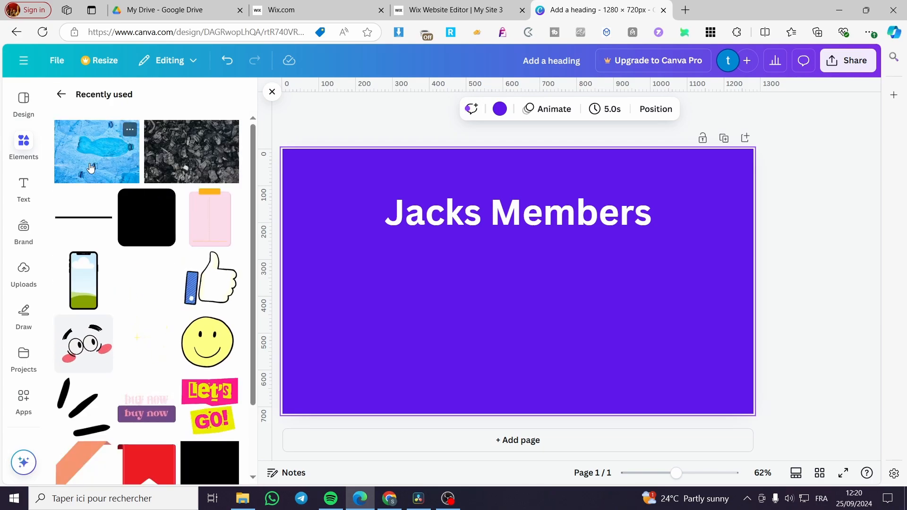
{"action": "scroll", "coordinate": [147, 340], "scroll_direction": "down", "scroll_amount": 2}
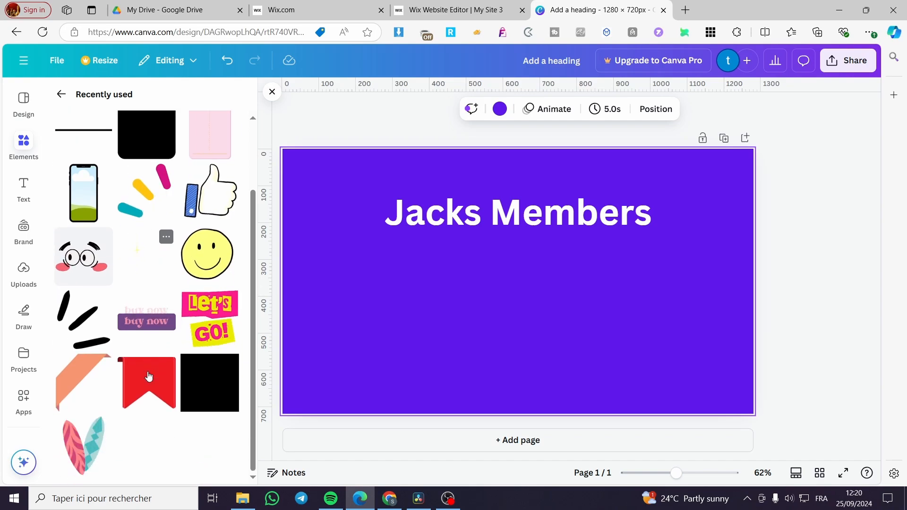
{"action": "left_click", "coordinate": [84, 256]}
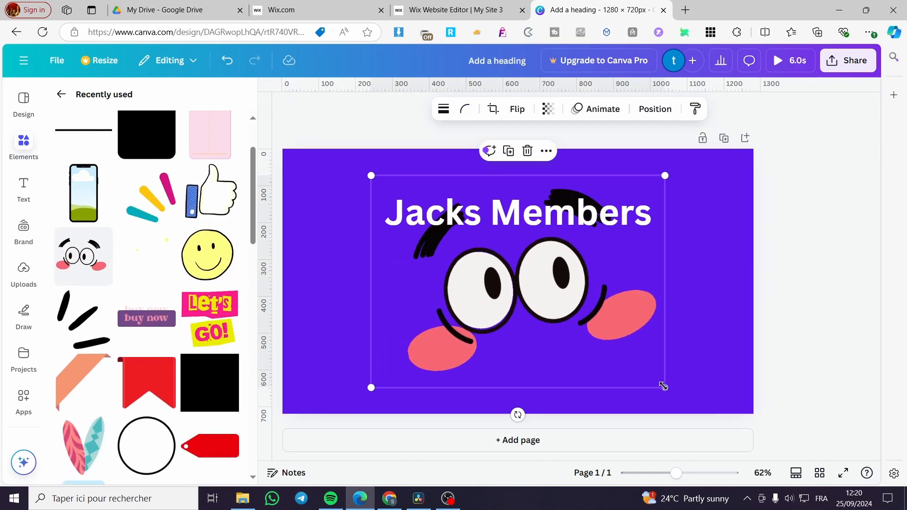
{"action": "left_click_drag", "start_coordinate": [662, 385], "coordinate": [439, 226]}
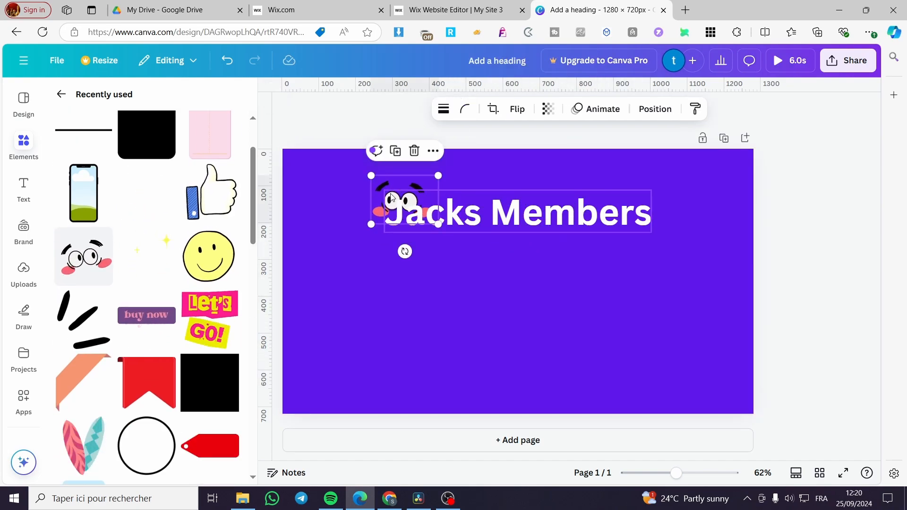
{"action": "left_click_drag", "start_coordinate": [377, 200], "coordinate": [323, 209]}
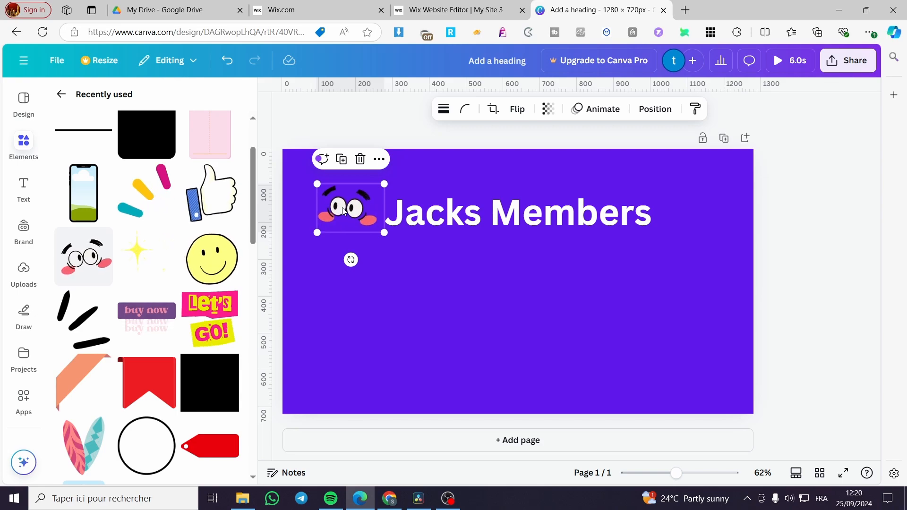
Add the yellow smiley graphic, shrink it to about the heading's height and place it just right of "Jacks Members".
{"action": "left_click", "coordinate": [211, 254]}
{"action": "left_click_drag", "start_coordinate": [626, 388], "coordinate": [477, 241]}
{"action": "left_click_drag", "start_coordinate": [453, 188], "coordinate": [682, 214]}
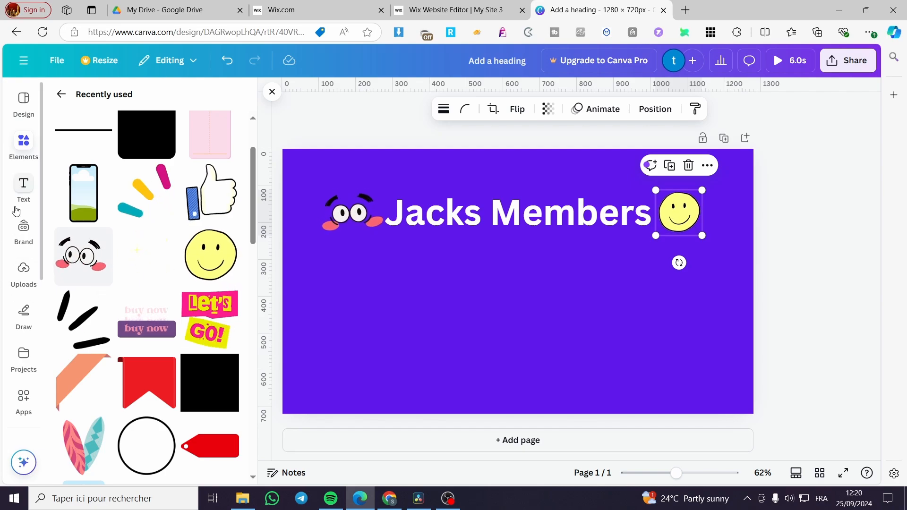
Browse the stock photo collection for an image that could suit the plan card.
{"action": "left_click", "coordinate": [24, 144]}
{"action": "left_click", "coordinate": [61, 94]}
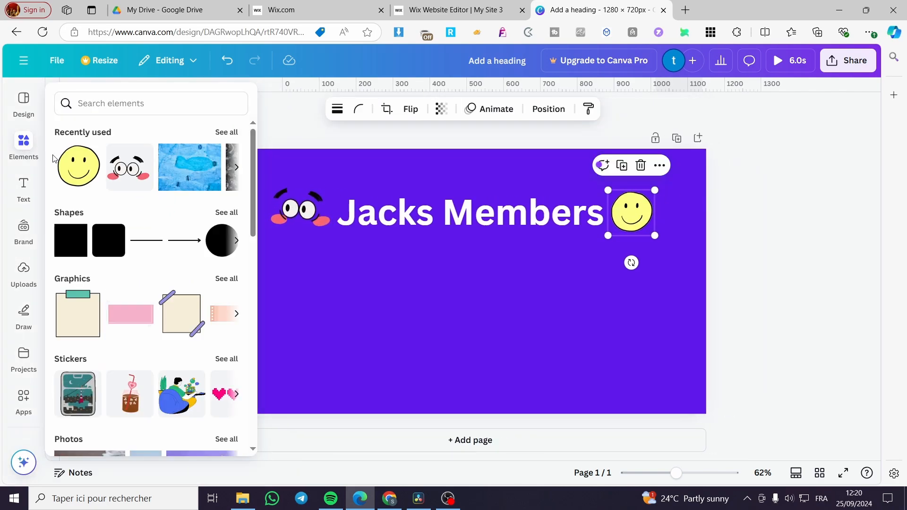
{"action": "scroll", "coordinate": [219, 303], "scroll_direction": "down", "scroll_amount": 4}
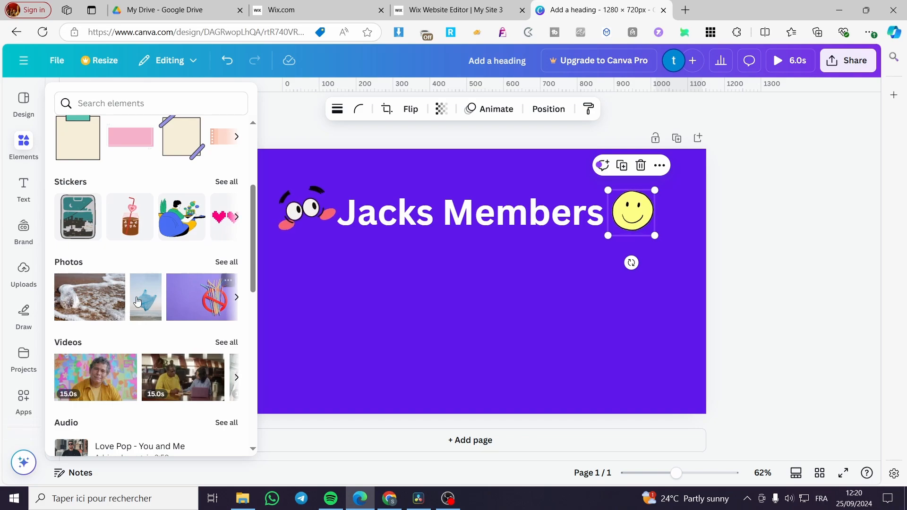
{"action": "left_click", "coordinate": [235, 263]}
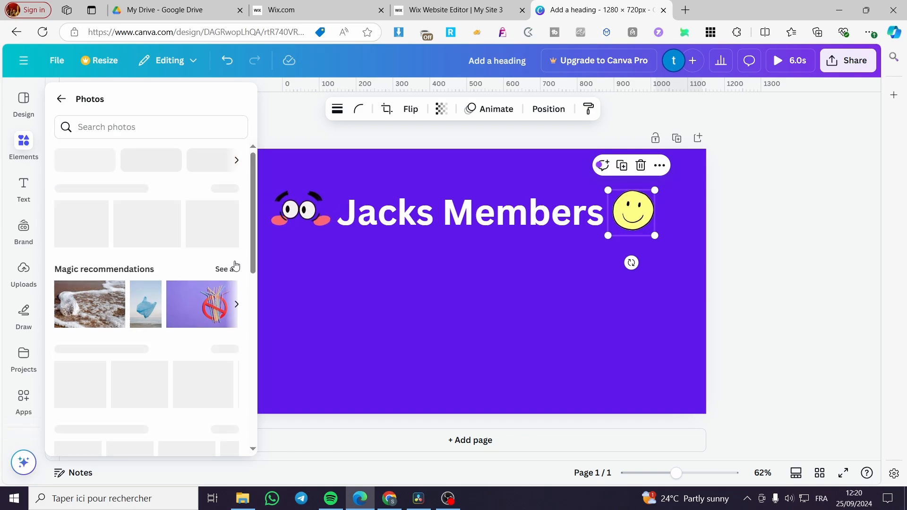
{"action": "scroll", "coordinate": [206, 274], "scroll_direction": "down", "scroll_amount": 3}
{"action": "scroll", "coordinate": [207, 274], "scroll_direction": "down", "scroll_amount": 6}
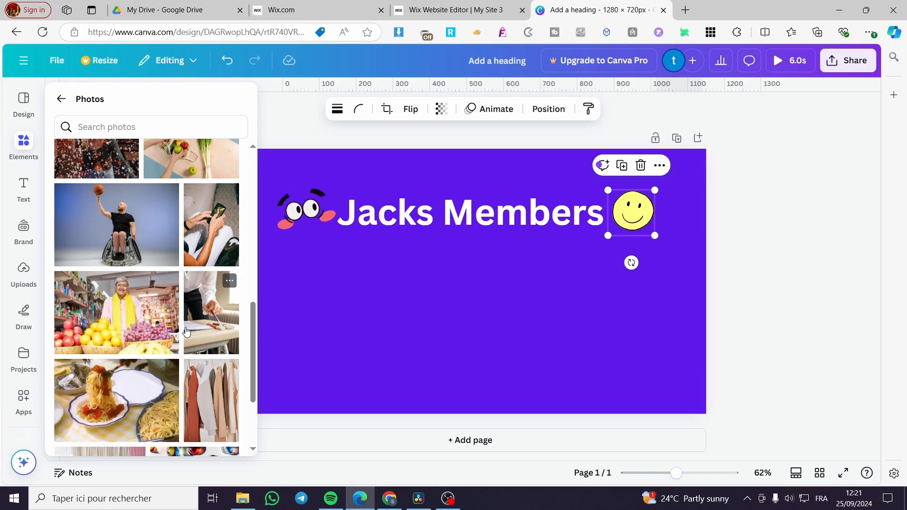
{"action": "scroll", "coordinate": [175, 345], "scroll_direction": "down", "scroll_amount": 2}
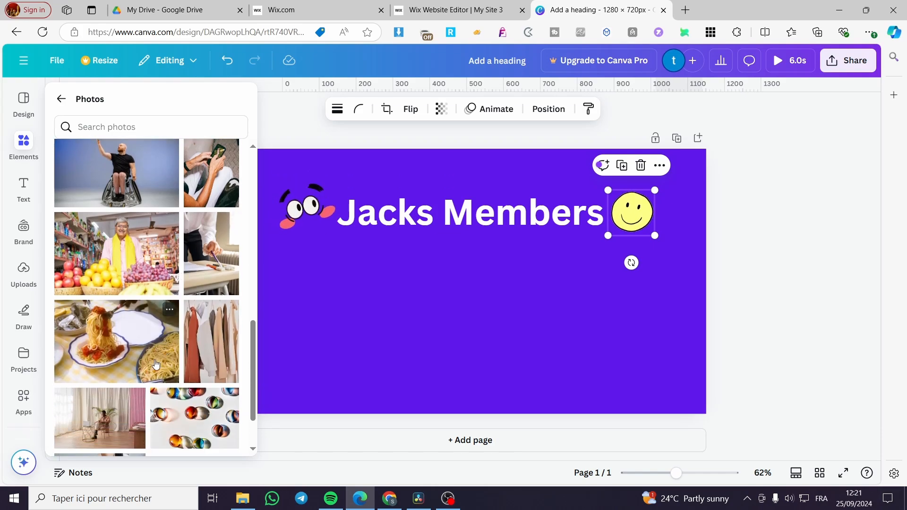
{"action": "scroll", "coordinate": [156, 363], "scroll_direction": "up", "scroll_amount": 12}
{"action": "left_click", "coordinate": [61, 99]}
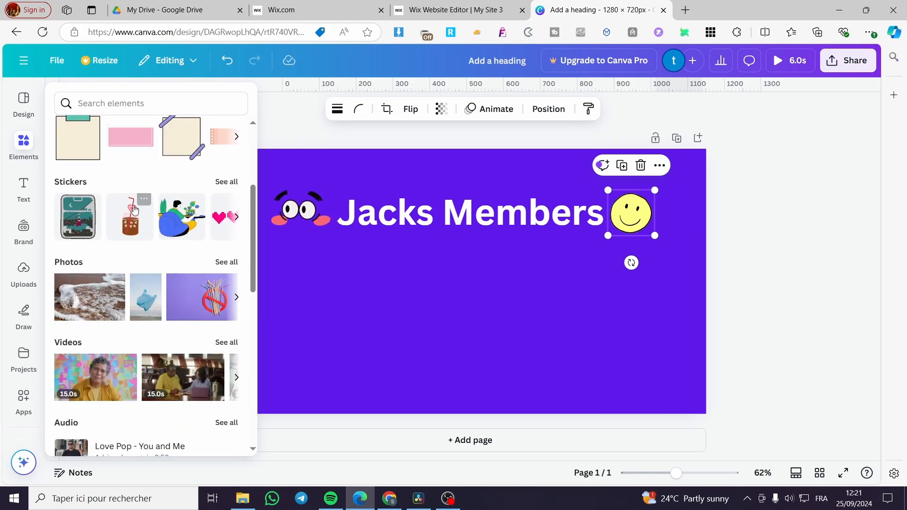
Add the beige paper note graphic with purple tape, trim its right edge slightly and shrink it to fit beneath the heading.
{"action": "scroll", "coordinate": [133, 209], "scroll_direction": "up", "scroll_amount": 5}
{"action": "left_click", "coordinate": [183, 348]}
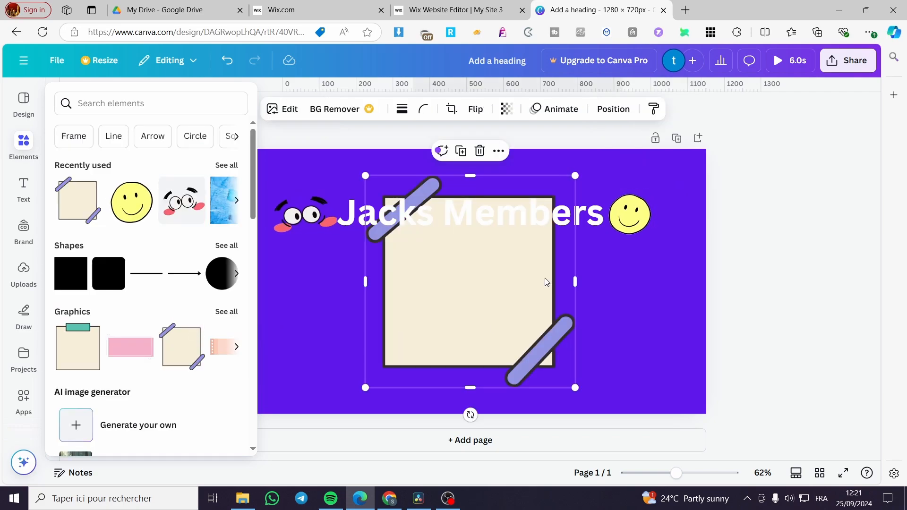
{"action": "left_click_drag", "start_coordinate": [545, 282], "coordinate": [509, 312]}
{"action": "mouse_move", "coordinate": [573, 318]}
{"action": "left_mouse_down"}
{"action": "mouse_move", "coordinate": [602, 316]}
{"action": "mouse_move", "coordinate": [562, 319]}
{"action": "left_mouse_up"}
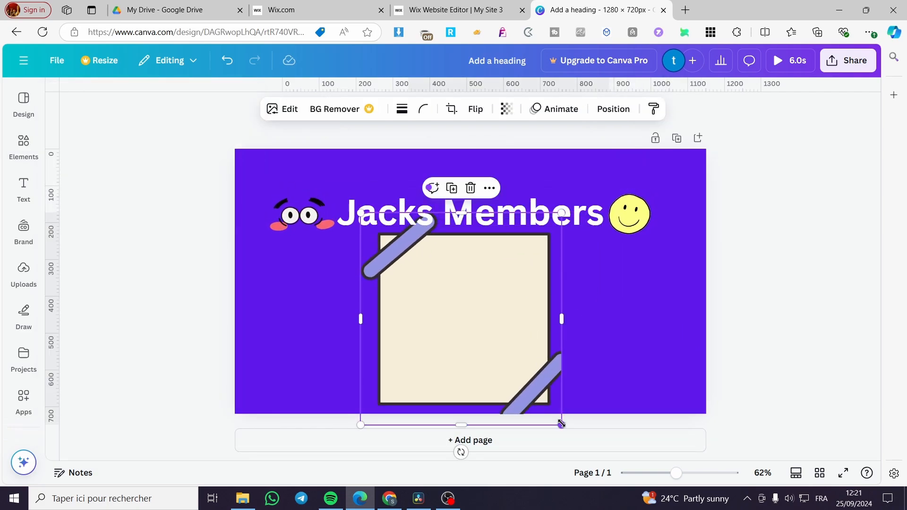
{"action": "left_click_drag", "start_coordinate": [562, 424], "coordinate": [497, 358]}
{"action": "left_click_drag", "start_coordinate": [462, 293], "coordinate": [554, 312]}
Duplicate the taped note, flip the copy horizontally and place the two notes side by side, centred below the heading.
{"action": "key", "text": "ctrl+d"}
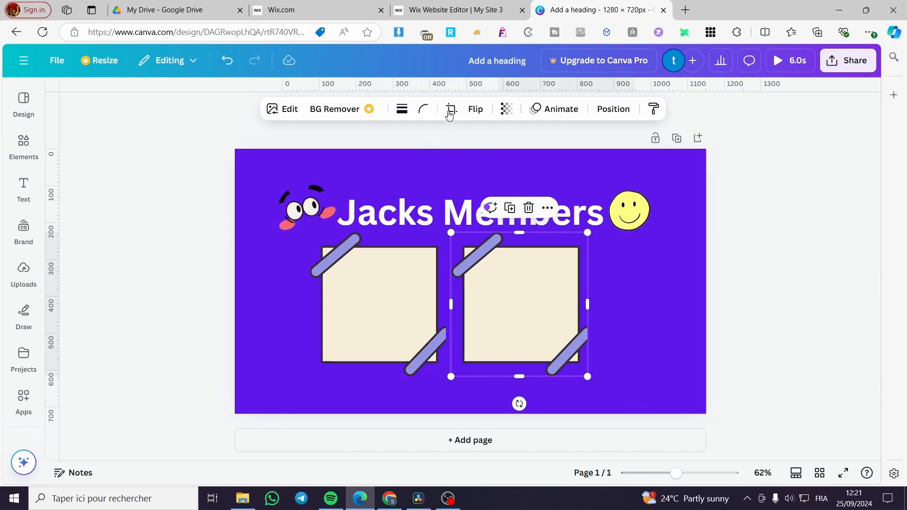
{"action": "left_click", "coordinate": [476, 109]}
{"action": "left_click", "coordinate": [473, 139]}
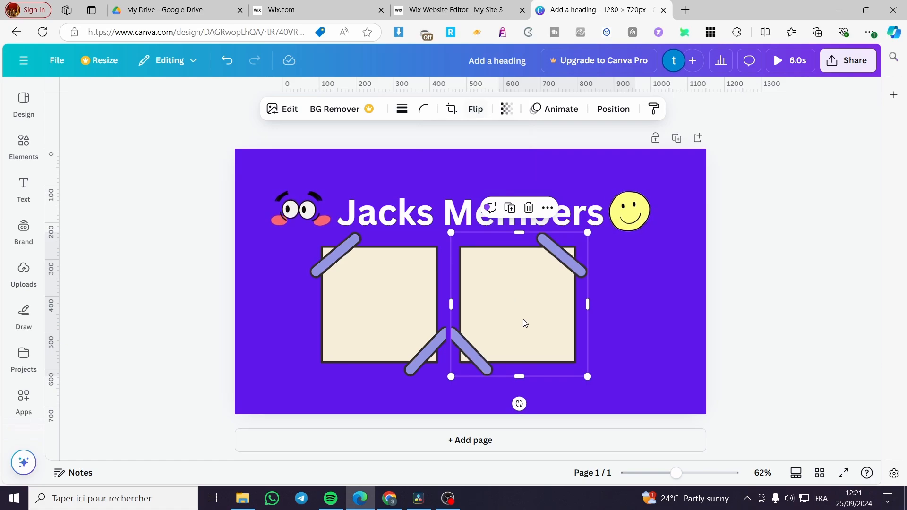
{"action": "left_click_drag", "start_coordinate": [523, 323], "coordinate": [540, 320]}
{"action": "left_click_drag", "start_coordinate": [402, 310], "coordinate": [415, 310]}
{"action": "left_click", "coordinate": [651, 344]}
{"action": "left_click", "coordinate": [430, 308]}
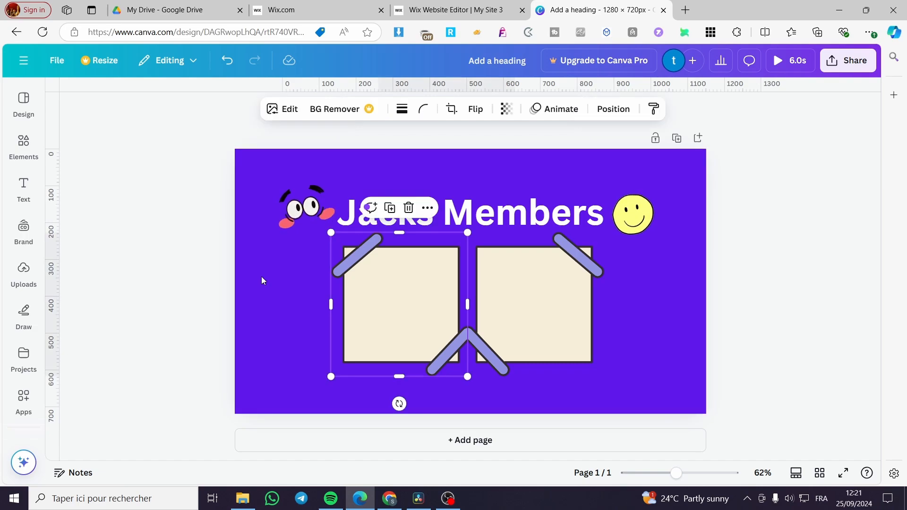
Add a heading text box, shrink it to about font size 21 and place it near the top of the left note.
{"action": "left_click", "coordinate": [24, 184]}
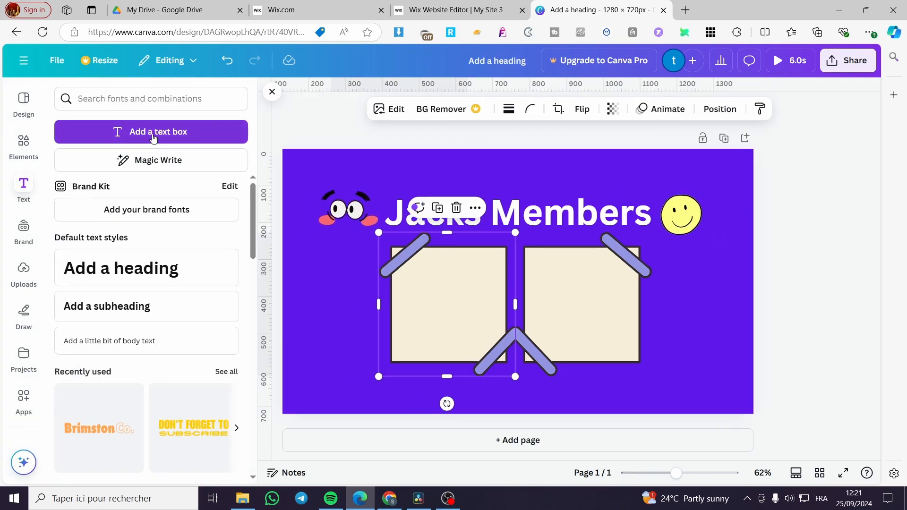
{"action": "left_click", "coordinate": [153, 280]}
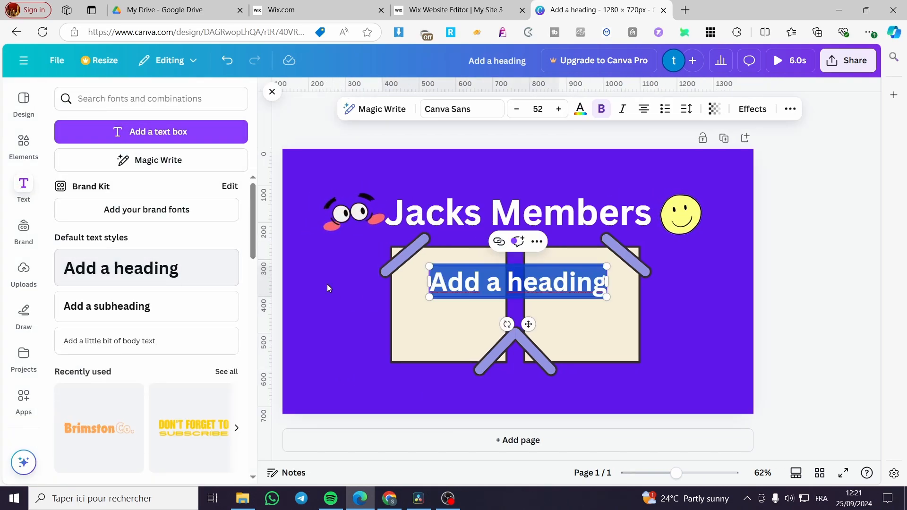
{"action": "left_click_drag", "start_coordinate": [604, 299], "coordinate": [445, 295]}
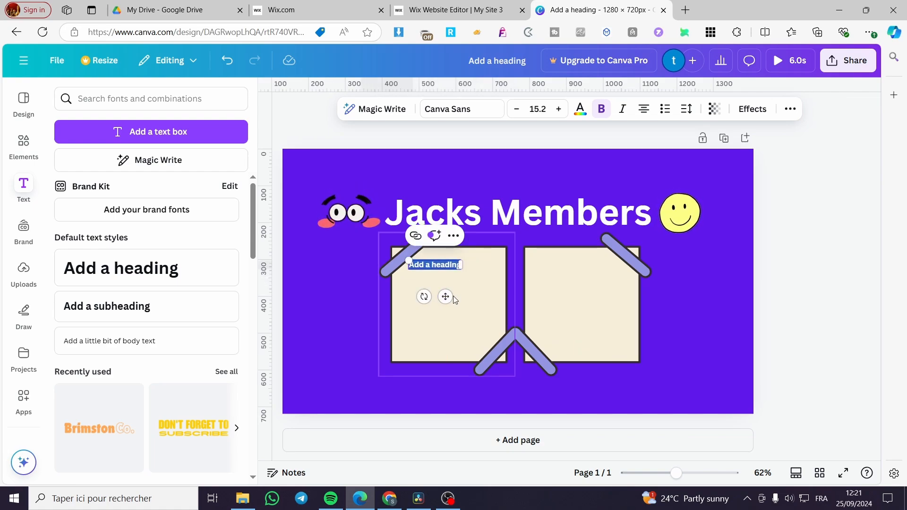
{"action": "left_click_drag", "start_coordinate": [406, 260], "coordinate": [385, 254]}
{"action": "left_click_drag", "start_coordinate": [428, 297], "coordinate": [452, 327]}
Duplicate the small heading three times to stack four evenly spaced placeholder lines on the left note.
{"action": "left_click", "coordinate": [437, 287]}
{"action": "left_click", "coordinate": [442, 274]}
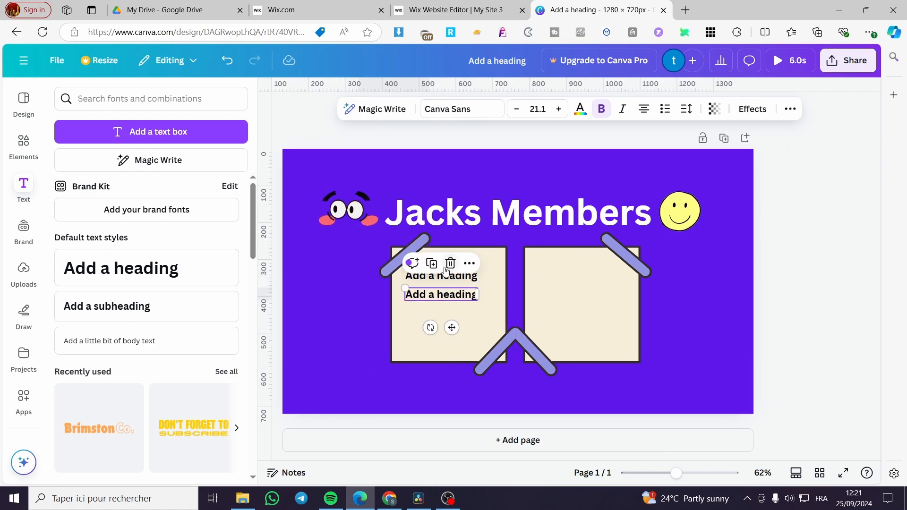
{"action": "left_click", "coordinate": [439, 268]}
{"action": "left_click", "coordinate": [440, 284]}
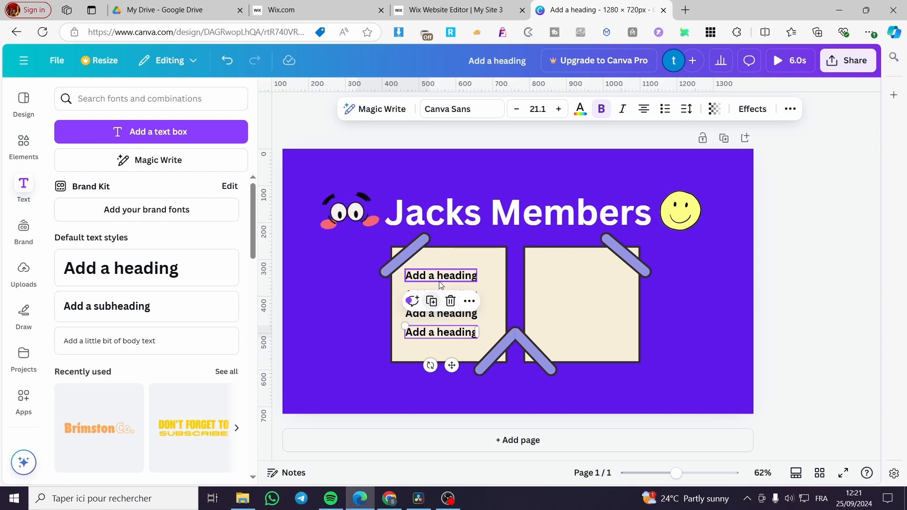
{"action": "left_click", "coordinate": [450, 411]}
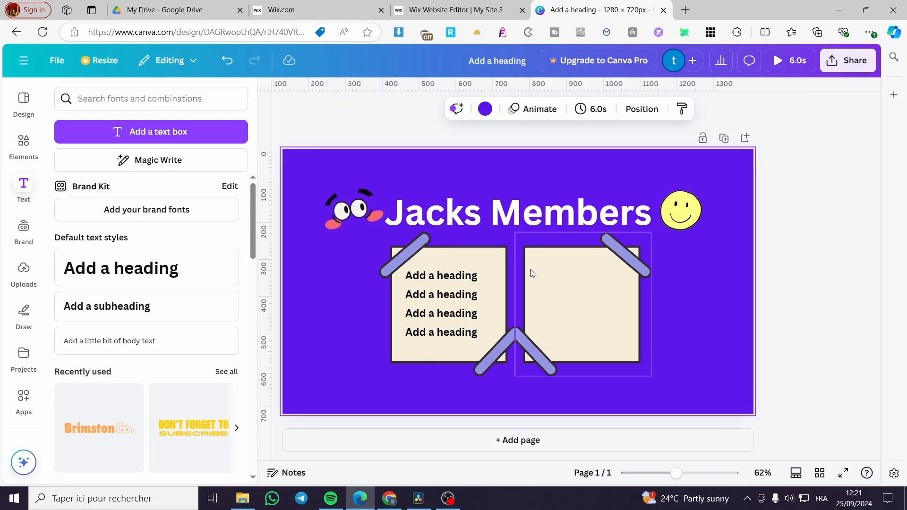
Copy a placeholder line onto the right note, align it with the left note's first line and duplicate it into four stacked lines.
{"action": "left_click", "coordinate": [470, 280]}
{"action": "left_click", "coordinate": [438, 253]}
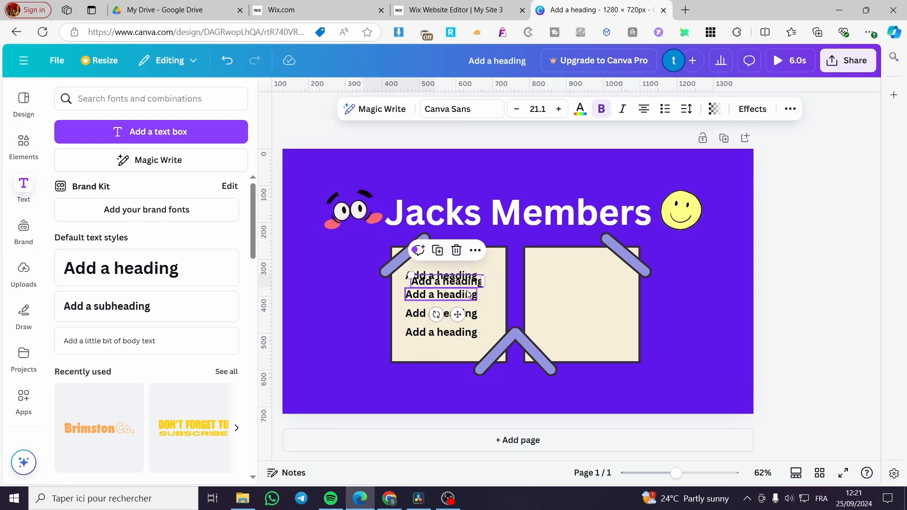
{"action": "left_click_drag", "start_coordinate": [468, 282], "coordinate": [605, 276]}
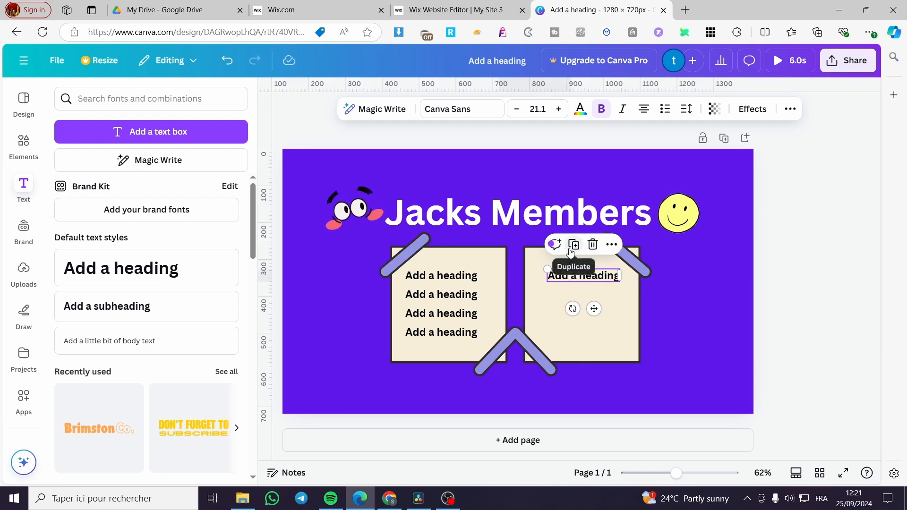
{"action": "left_click", "coordinate": [571, 253]}
{"action": "left_click_drag", "start_coordinate": [697, 280], "coordinate": [556, 294]}
{"action": "left_click", "coordinate": [571, 265]}
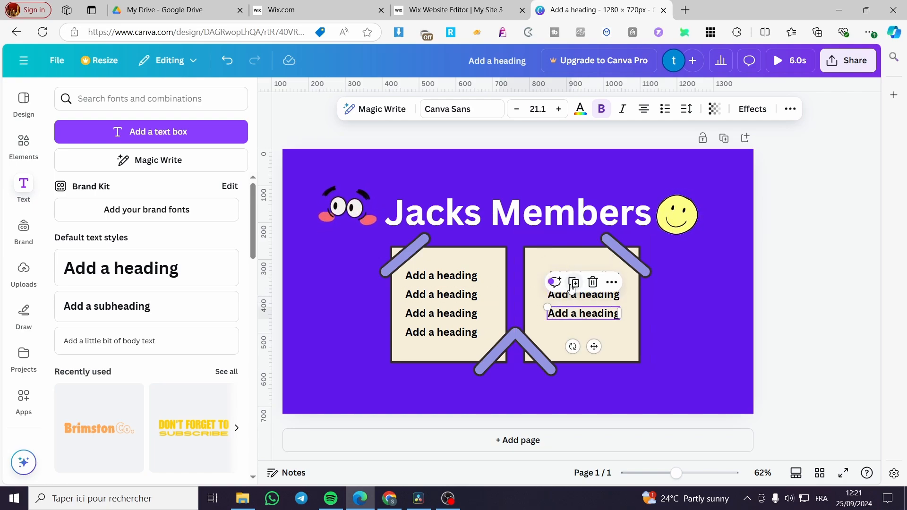
{"action": "left_click", "coordinate": [573, 283]}
{"action": "left_click", "coordinate": [659, 348]}
Replace the first placeholder line on the left note with text beginning "-Premie".
{"action": "left_click", "coordinate": [468, 276]}
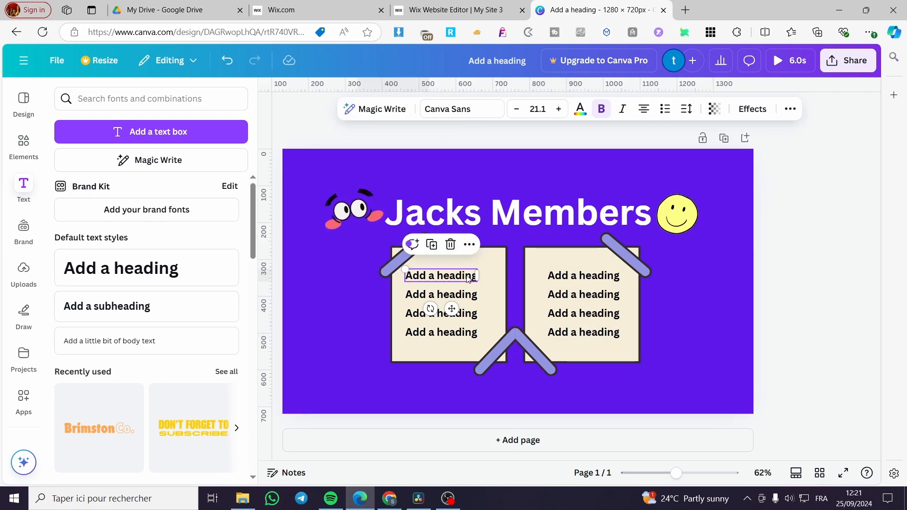
{"action": "left_click", "coordinate": [468, 275]}
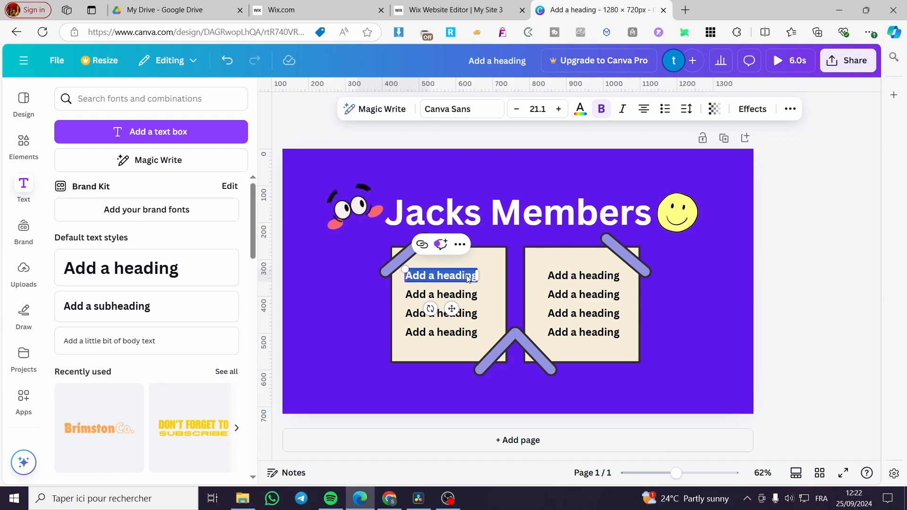
{"action": "key", "text": "BackSpace"}
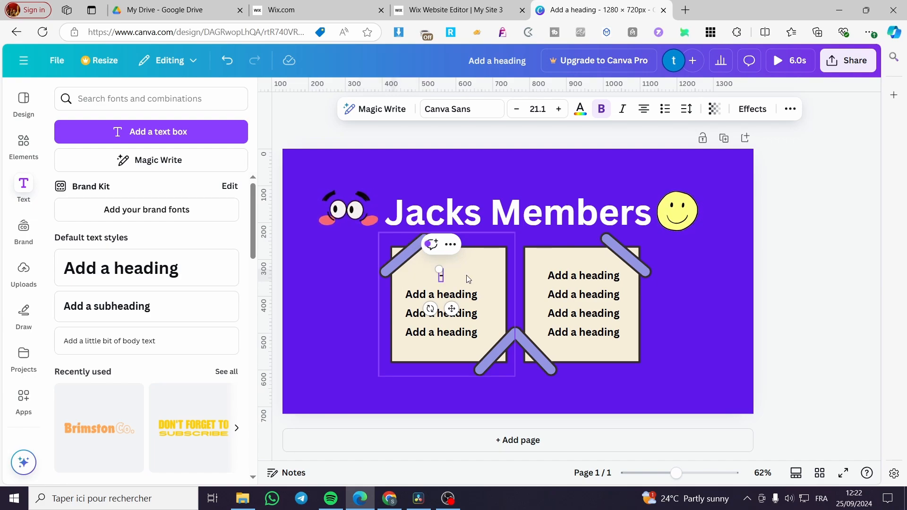
{"action": "type", "text": "-Premie"}
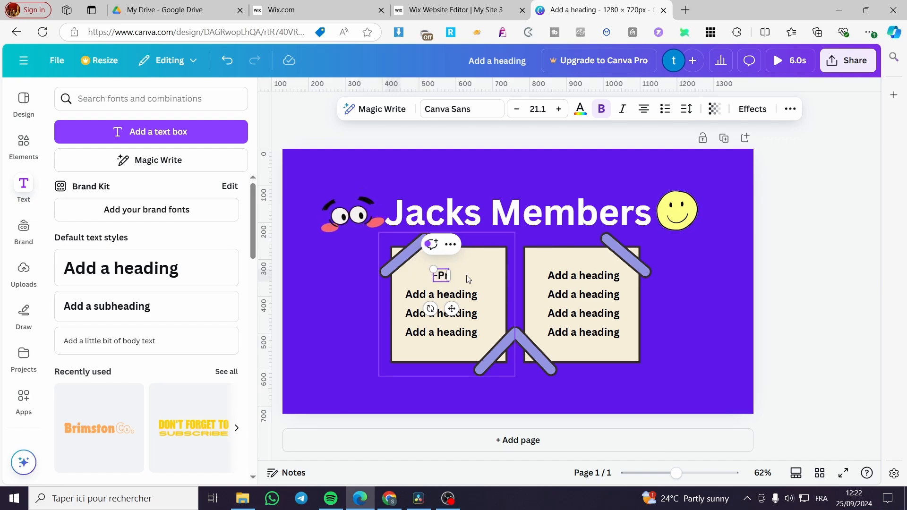
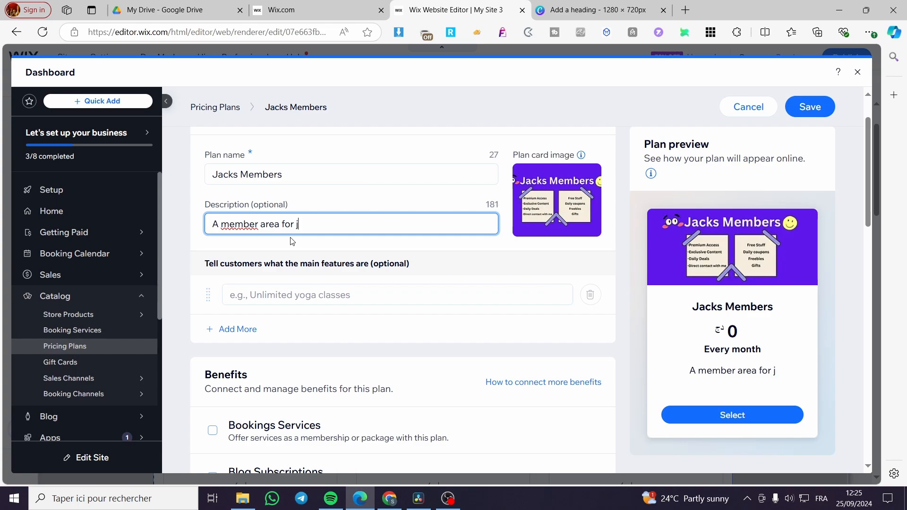
Complete the plan description as "A member area for jacks members that will allow you to get a premieum access to a lot of things".
{"action": "type", "text": "acks membm"}
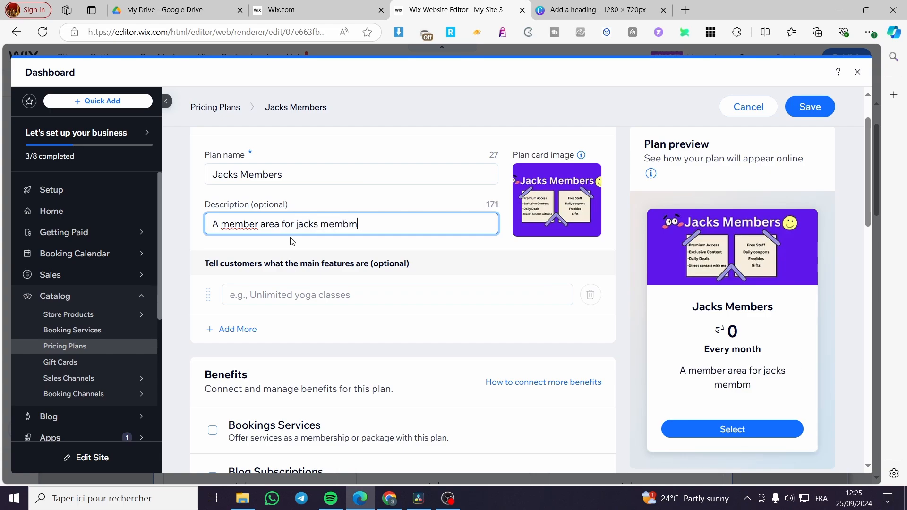
{"action": "type", "text": "er"}
{"action": "key", "text": "BackSpace"}
{"action": "key", "text": "BackSpace"}
{"action": "key", "text": "BackSpace"}
{"action": "key", "text": "BackSpace"}
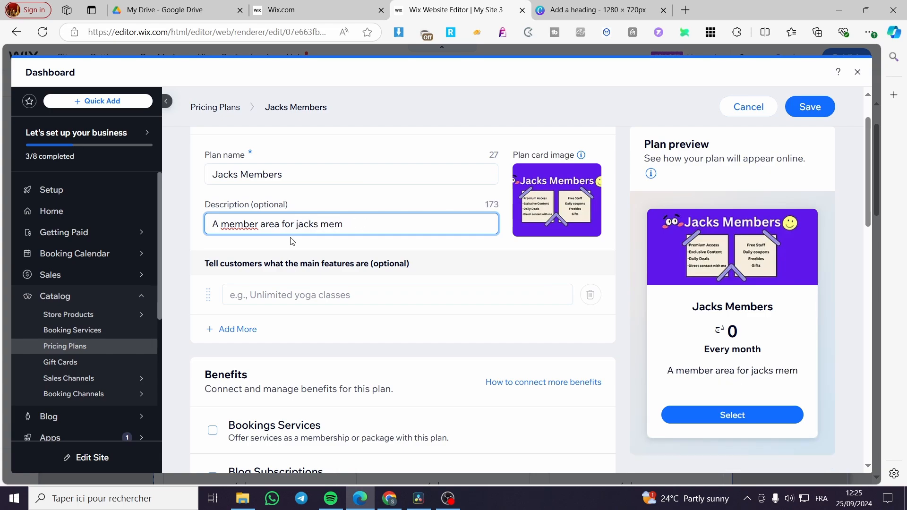
{"action": "type", "text": "bers "}
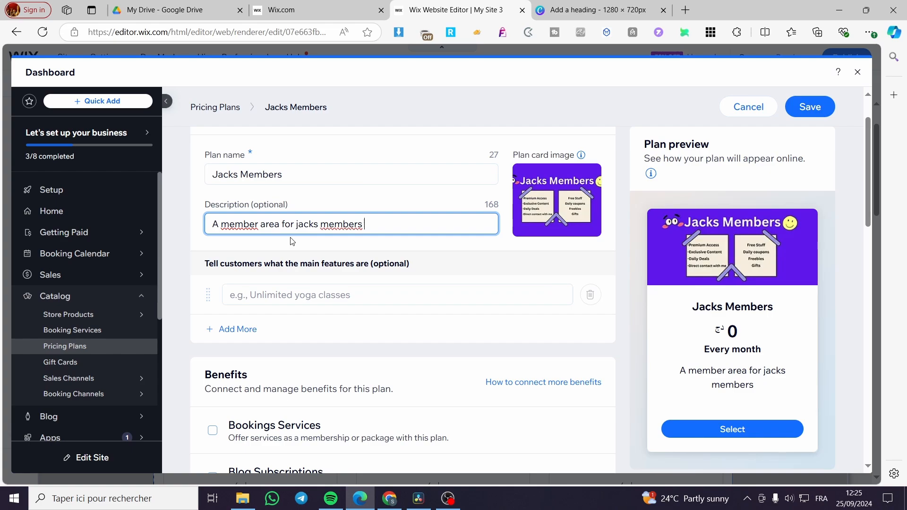
{"action": "type", "text": "that will a"}
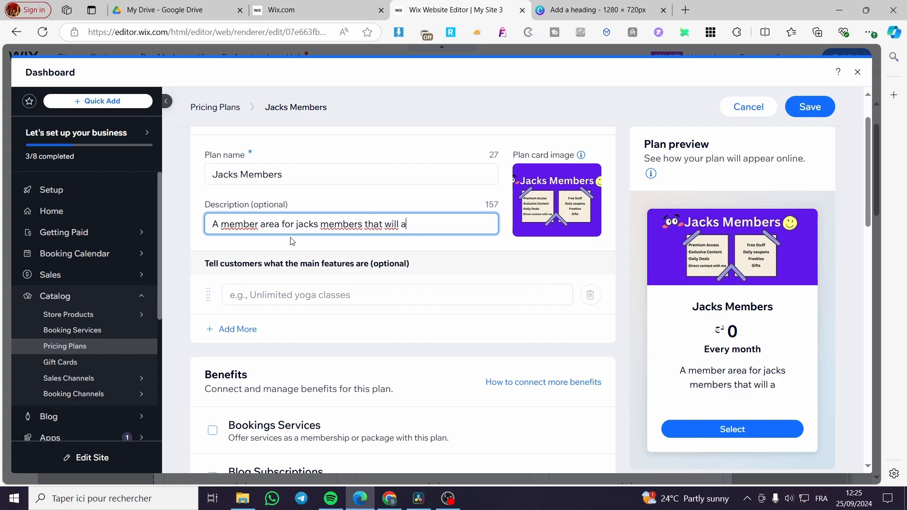
{"action": "type", "text": "llow you to"}
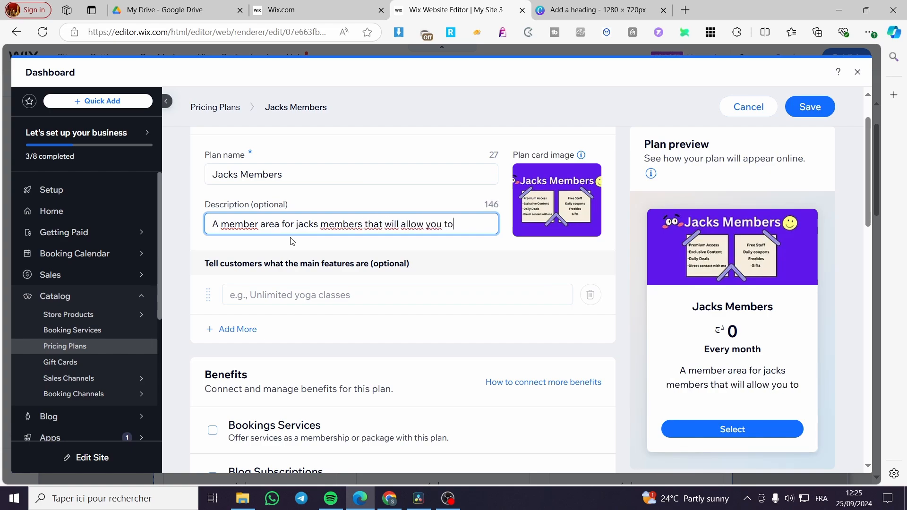
{"action": "type", "text": " get a pre"}
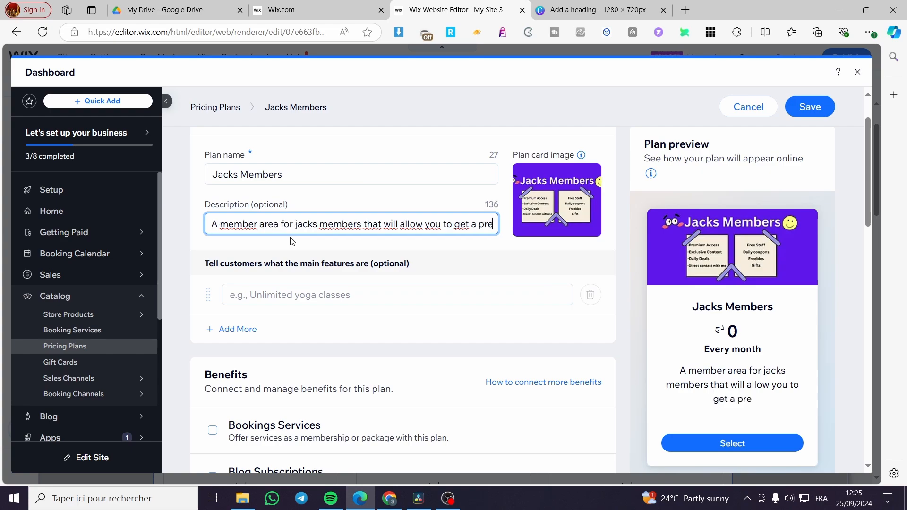
{"action": "type", "text": "mieum acce"}
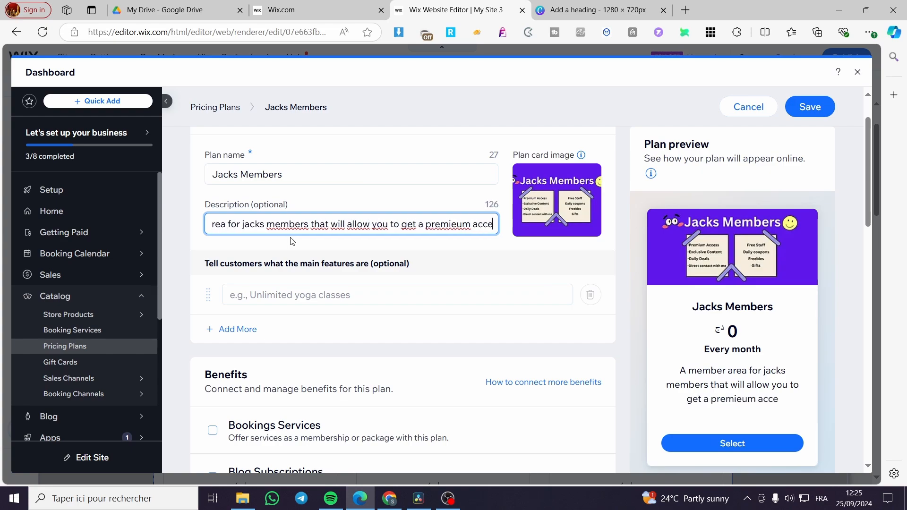
{"action": "type", "text": "ss to"}
{"action": "type", "text": " a "}
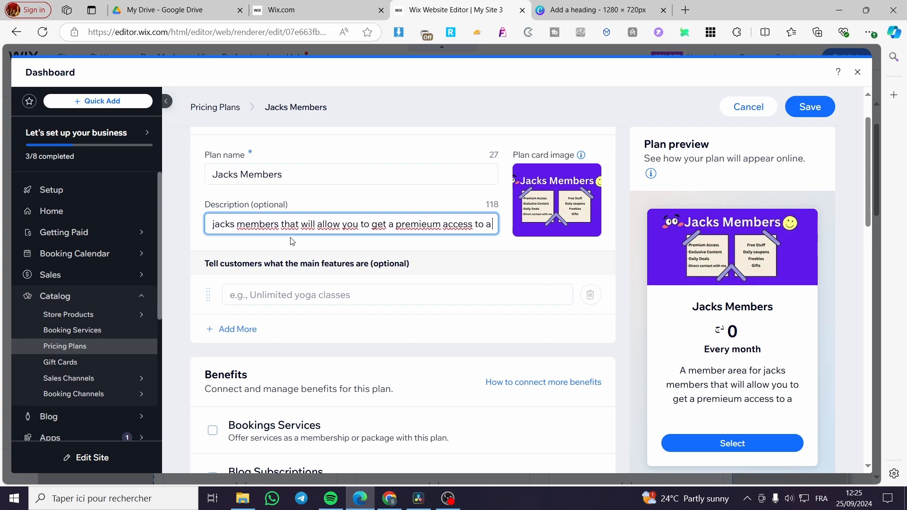
{"action": "type", "text": "lot"}
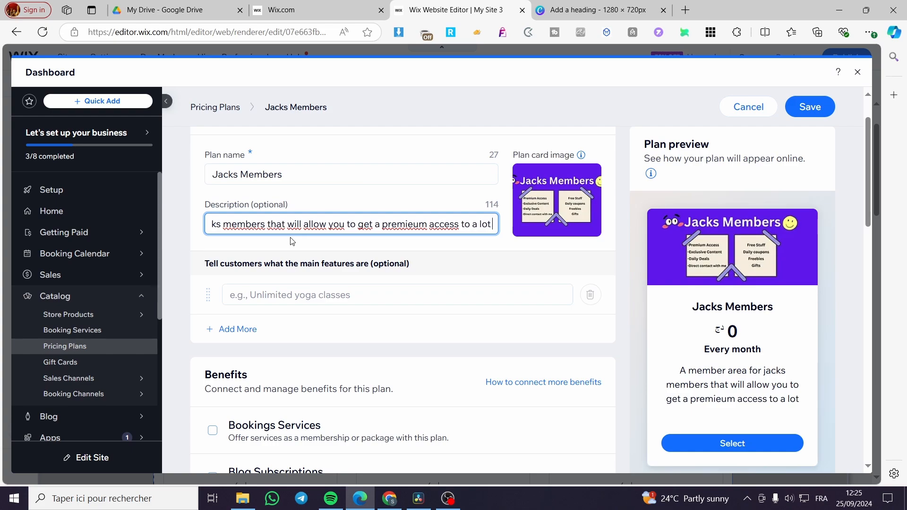
{"action": "type", "text": " of things"}
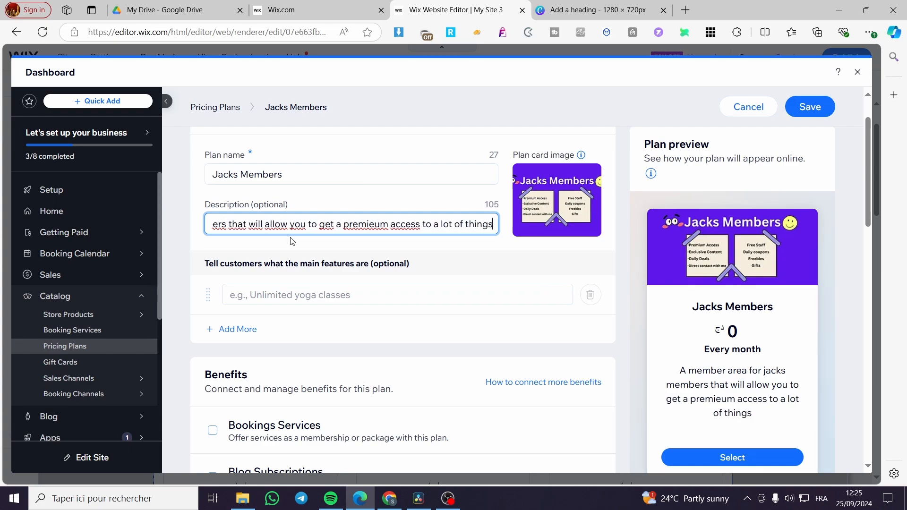
End the plan description with a period and list "Premium Access" and "Exclusive Content" as main features.
{"action": "type", "text": "."}
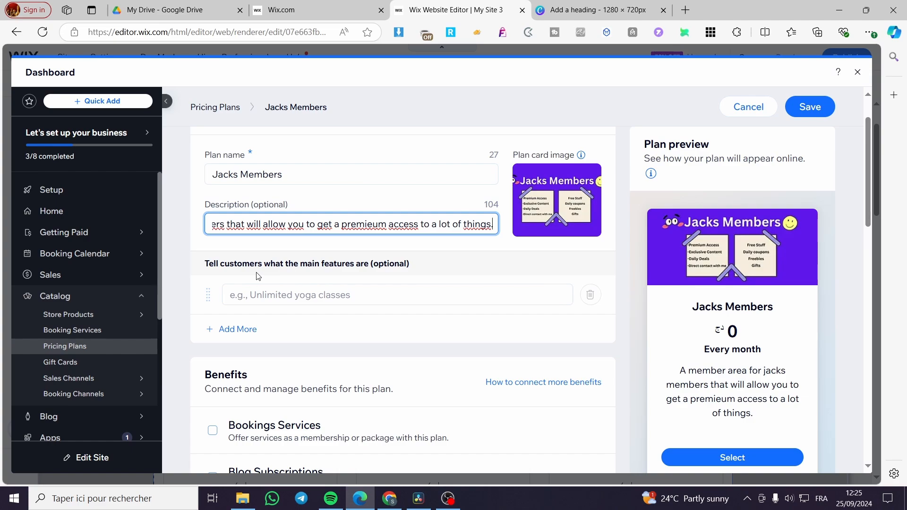
{"action": "left_click", "coordinate": [379, 294]}
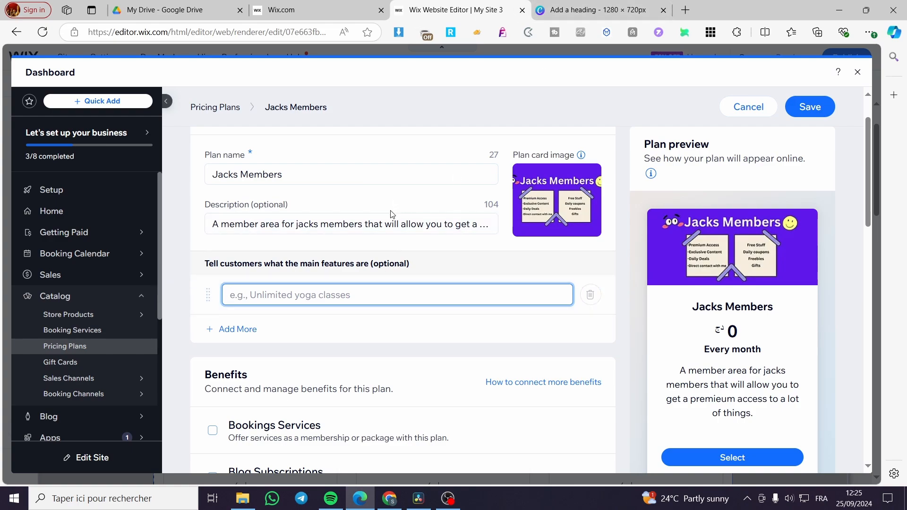
{"action": "type", "text": "Premium Access"}
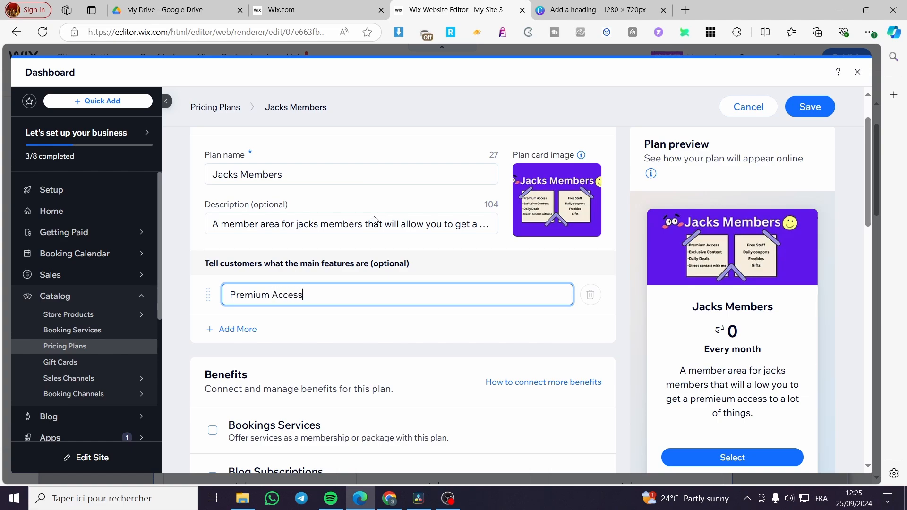
{"action": "left_click", "coordinate": [253, 330]}
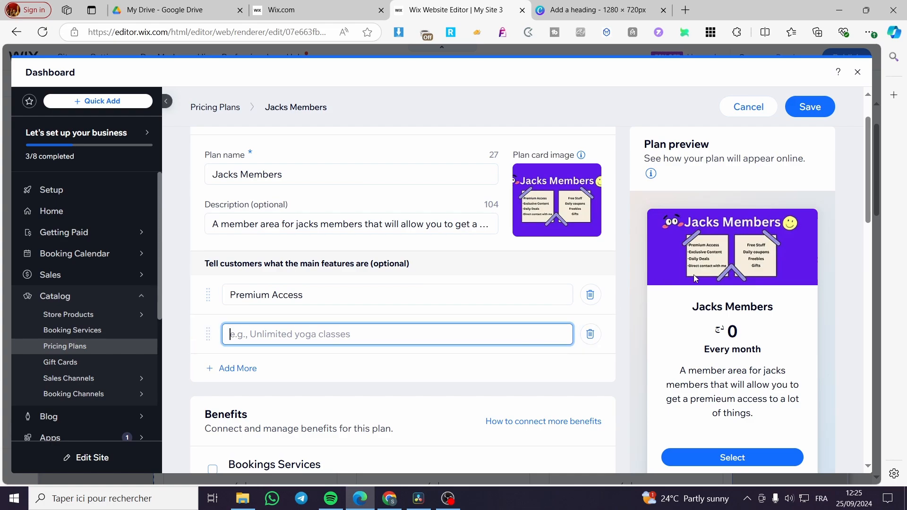
{"action": "type", "text": "Exclis"}
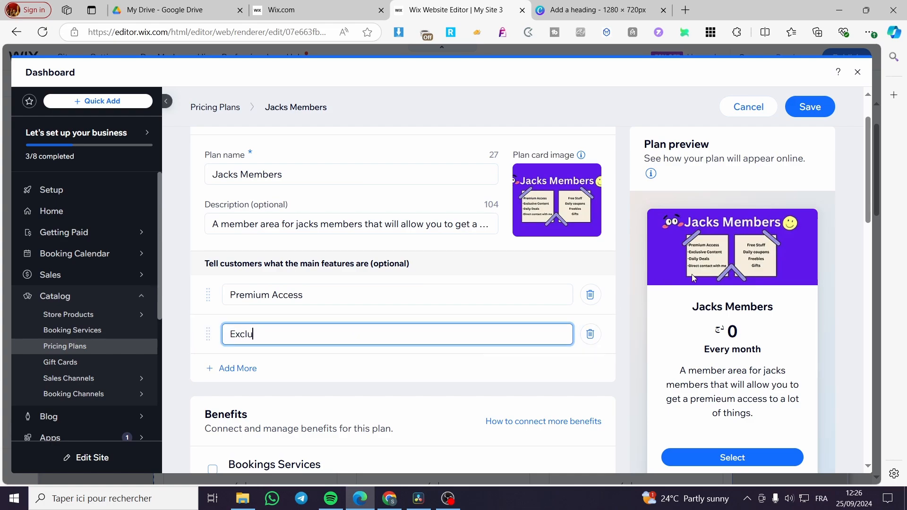
{"action": "type", "text": "ive Content"}
Add "Free Gifts", "Freebies" and "Free Stuff" to the plan's main features.
{"action": "left_click", "coordinate": [250, 374]}
{"action": "left_click", "coordinate": [238, 407]}
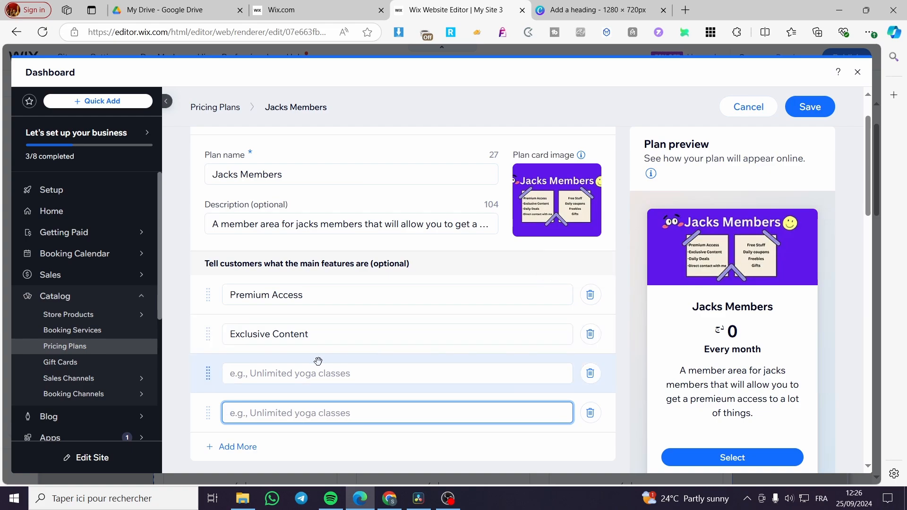
{"action": "left_click", "coordinate": [315, 376]}
{"action": "type", "text": "Free Gifts"}
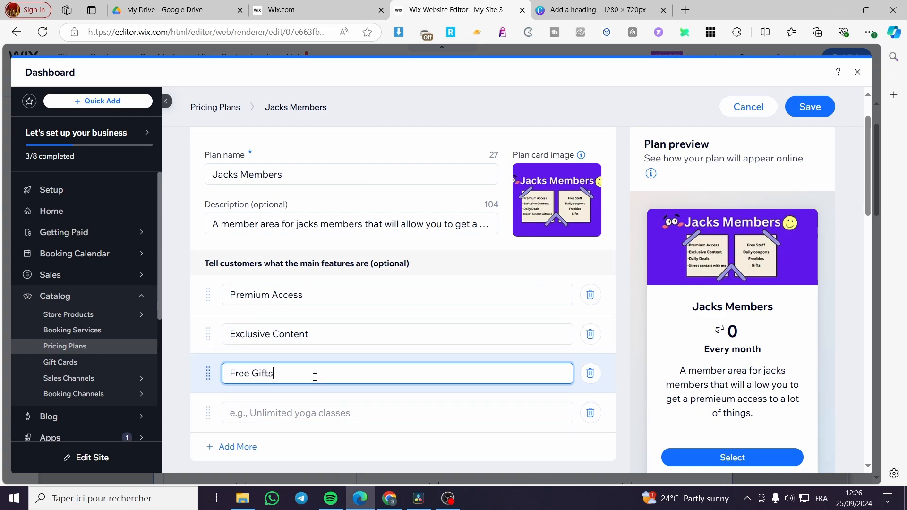
{"action": "left_click", "coordinate": [317, 414]}
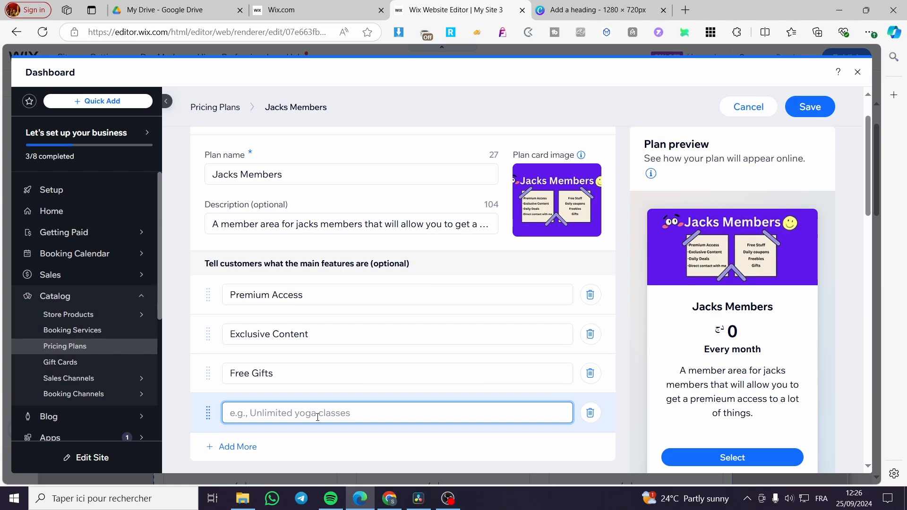
{"action": "type", "text": "Freebies"}
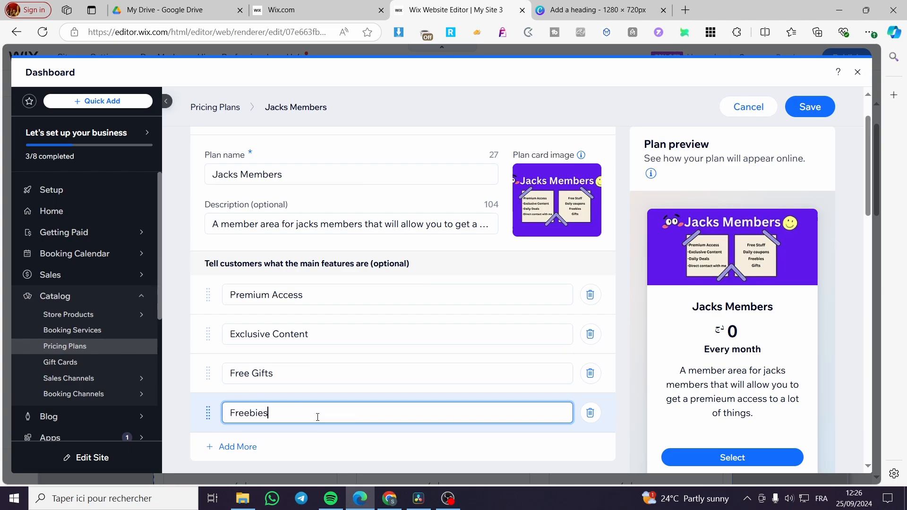
{"action": "scroll", "coordinate": [318, 417], "scroll_direction": "down", "scroll_amount": 3}
{"action": "left_click", "coordinate": [237, 330]}
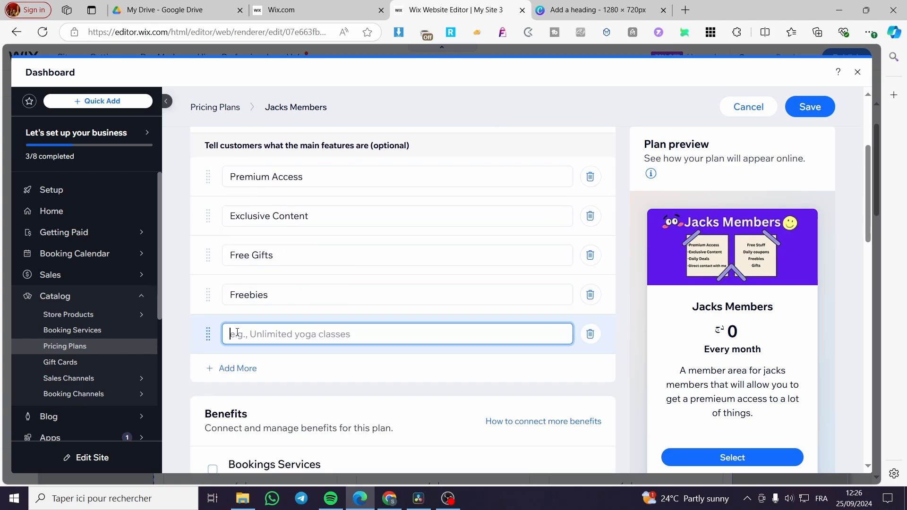
{"action": "type", "text": "Free Stuff"}
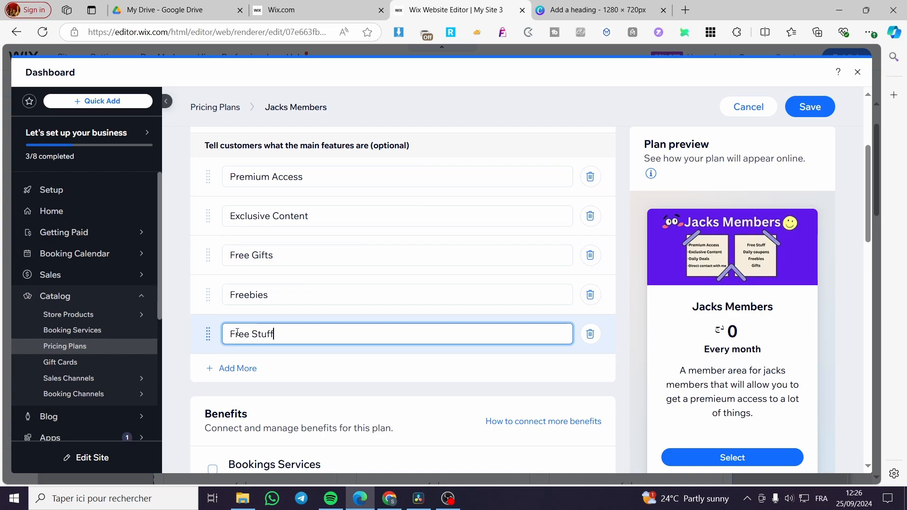
Enable the Blog Subscriptions benefit and include the post "Embracing the Technological Wave: A Journey into the World of Tech".
{"action": "scroll", "coordinate": [129, 384], "scroll_direction": "down", "scroll_amount": 3}
{"action": "scroll", "coordinate": [251, 389], "scroll_direction": "down", "scroll_amount": 3}
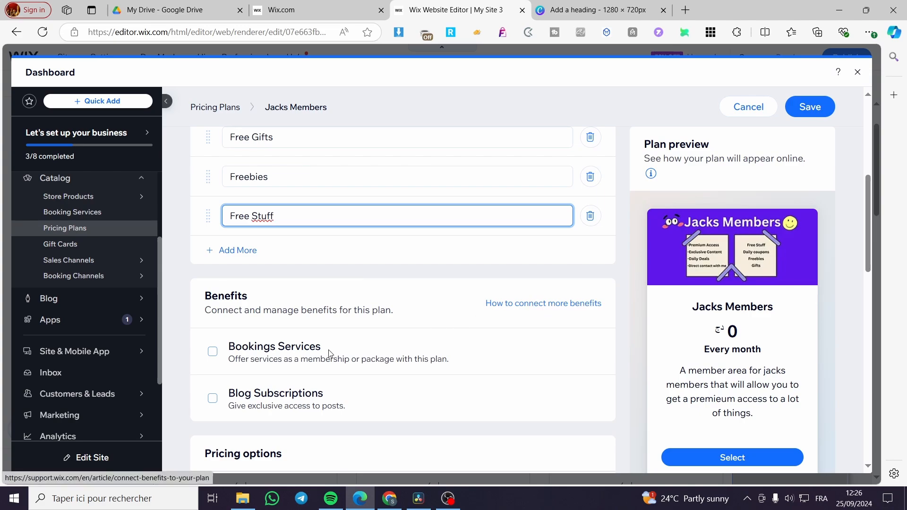
{"action": "scroll", "coordinate": [330, 353], "scroll_direction": "down", "scroll_amount": 1}
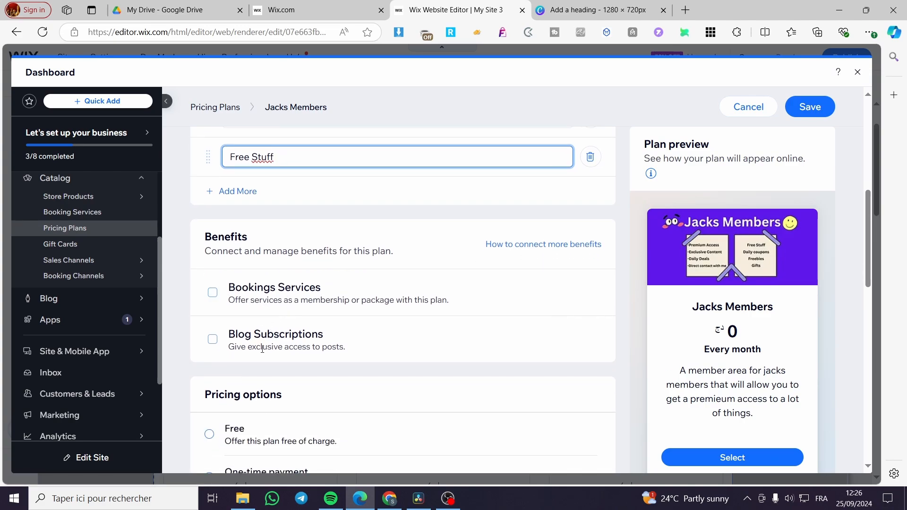
{"action": "left_click", "coordinate": [212, 339]}
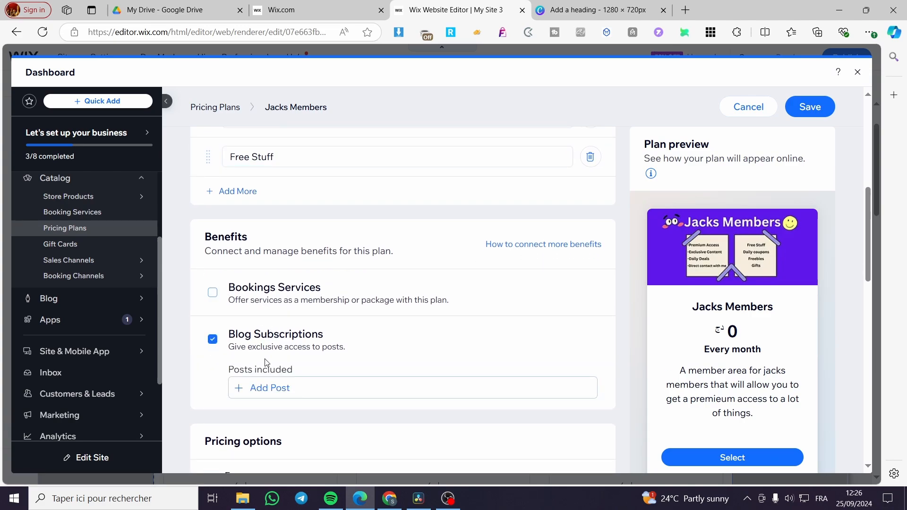
{"action": "left_click", "coordinate": [270, 398]}
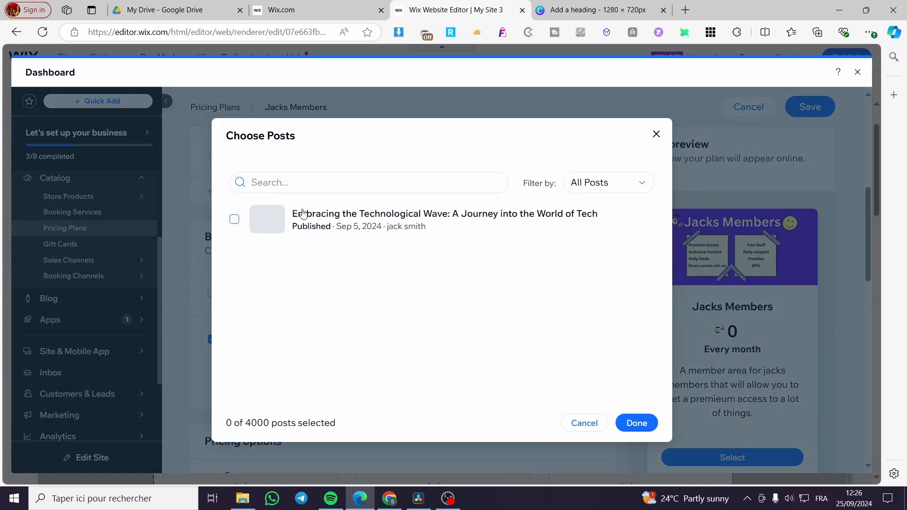
{"action": "left_click", "coordinate": [234, 219]}
{"action": "left_click", "coordinate": [652, 423]}
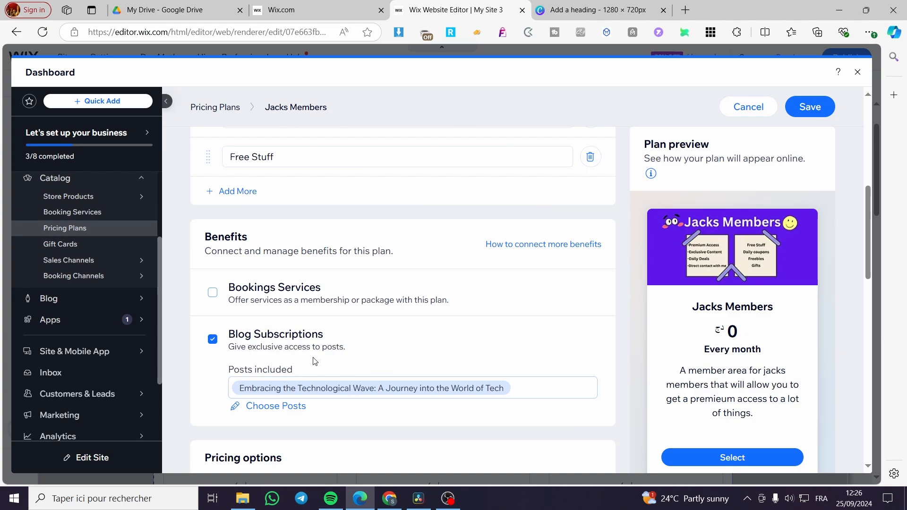
Set the plan's recurring payment price to 39.99.
{"action": "scroll", "coordinate": [327, 284], "scroll_direction": "down", "scroll_amount": 1}
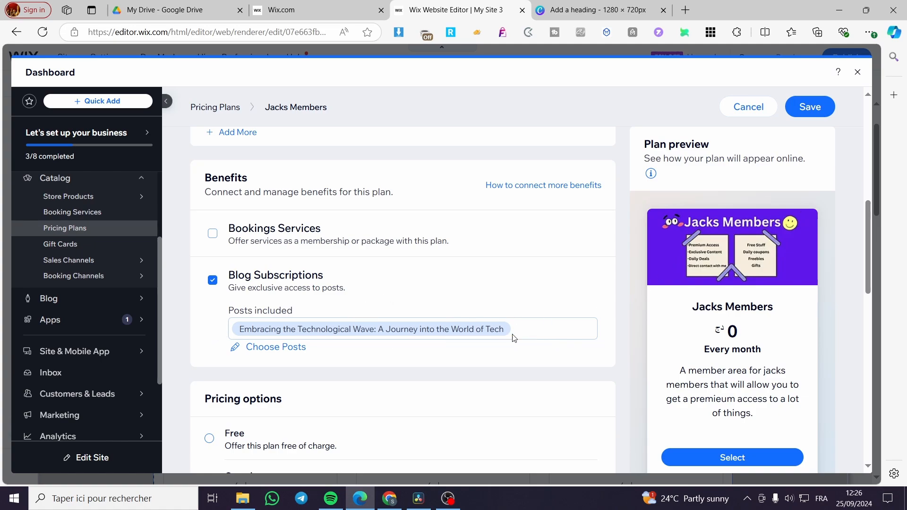
{"action": "scroll", "coordinate": [352, 352], "scroll_direction": "down", "scroll_amount": 1}
{"action": "scroll", "coordinate": [287, 347], "scroll_direction": "down", "scroll_amount": 2}
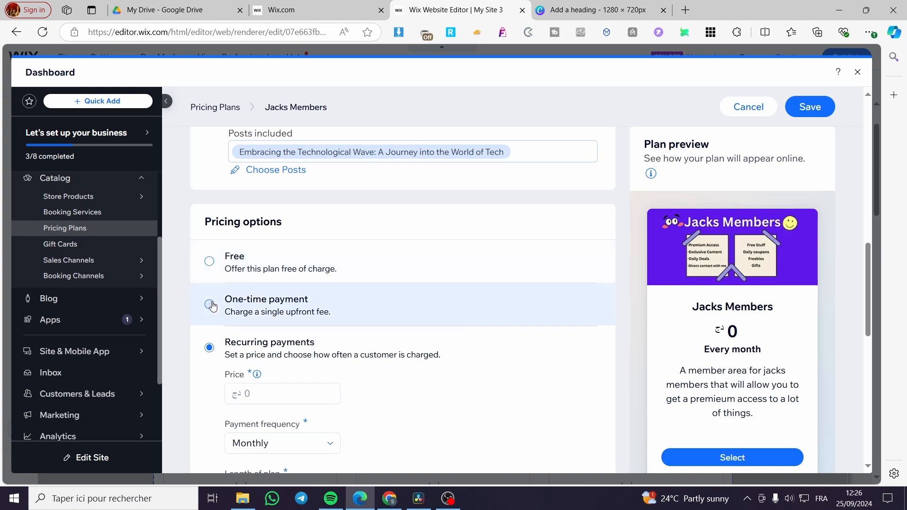
{"action": "scroll", "coordinate": [257, 366], "scroll_direction": "down", "scroll_amount": 2}
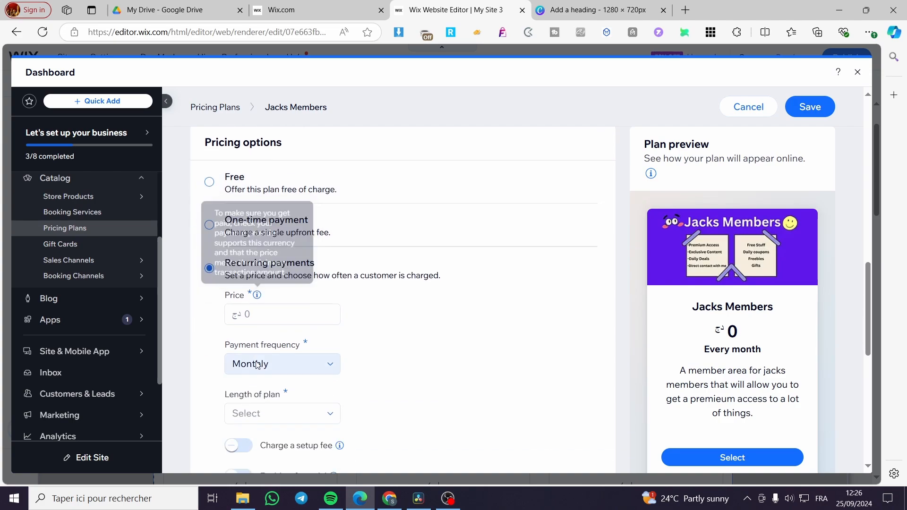
{"action": "left_click", "coordinate": [281, 271]}
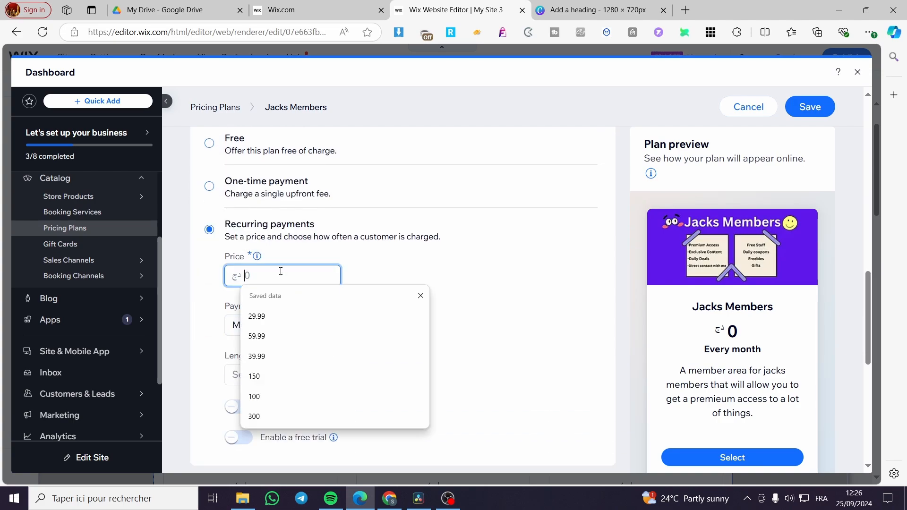
{"action": "type", "text": "39.99"}
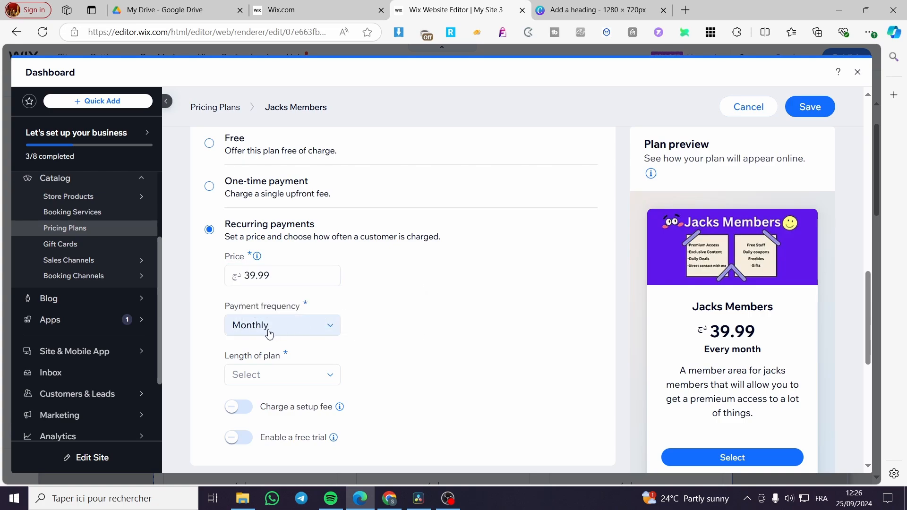
Set the length of the recurring plan to Until canceled.
{"action": "left_click", "coordinate": [328, 378]}
{"action": "left_click", "coordinate": [329, 378]}
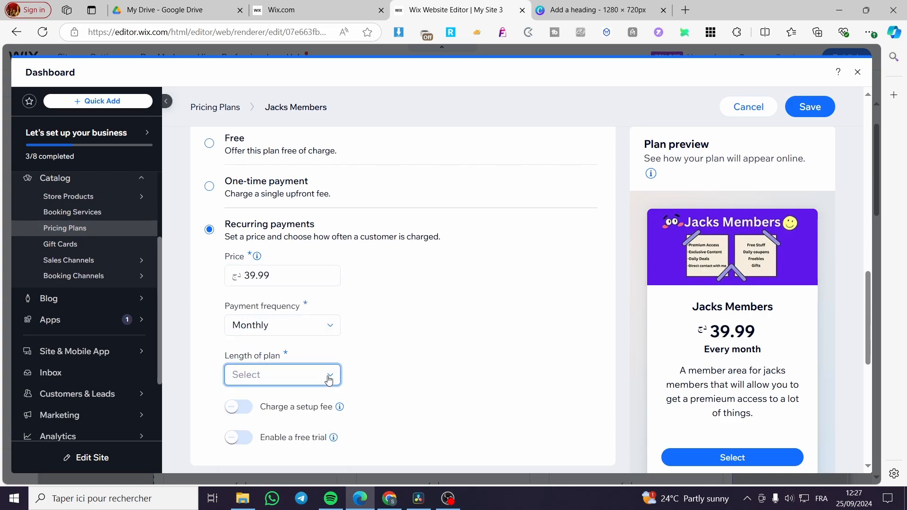
{"action": "scroll", "coordinate": [399, 370], "scroll_direction": "down", "scroll_amount": 2}
{"action": "left_click", "coordinate": [264, 325]}
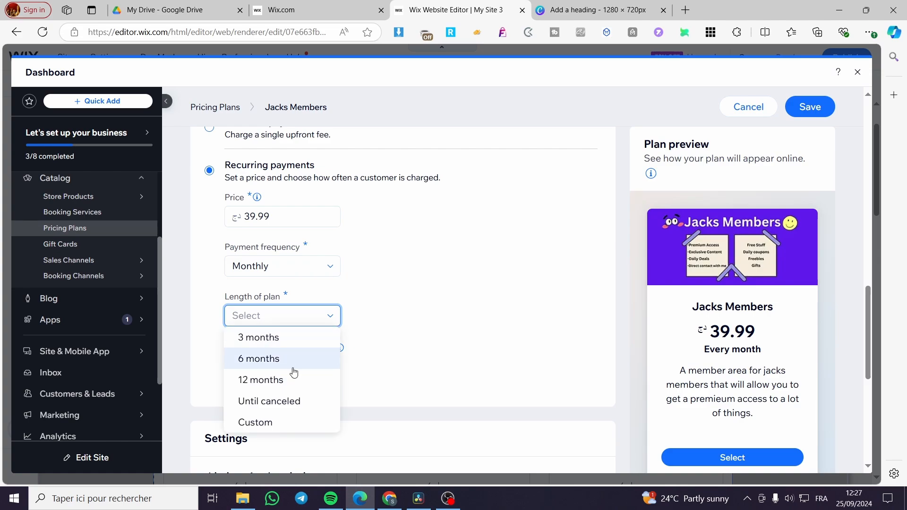
{"action": "left_click", "coordinate": [304, 402]}
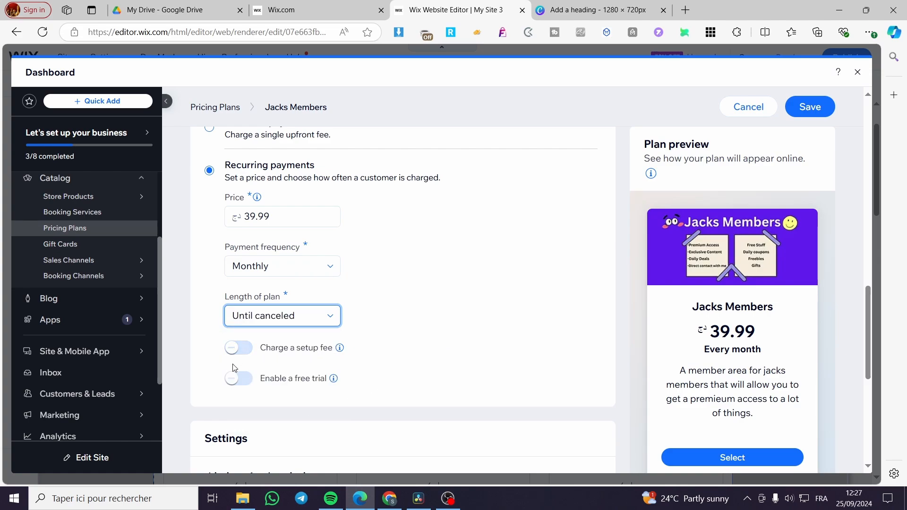
Try enabling a free trial with a length of 7 days for the plan.
{"action": "left_click", "coordinate": [235, 380]}
{"action": "left_click", "coordinate": [301, 434]}
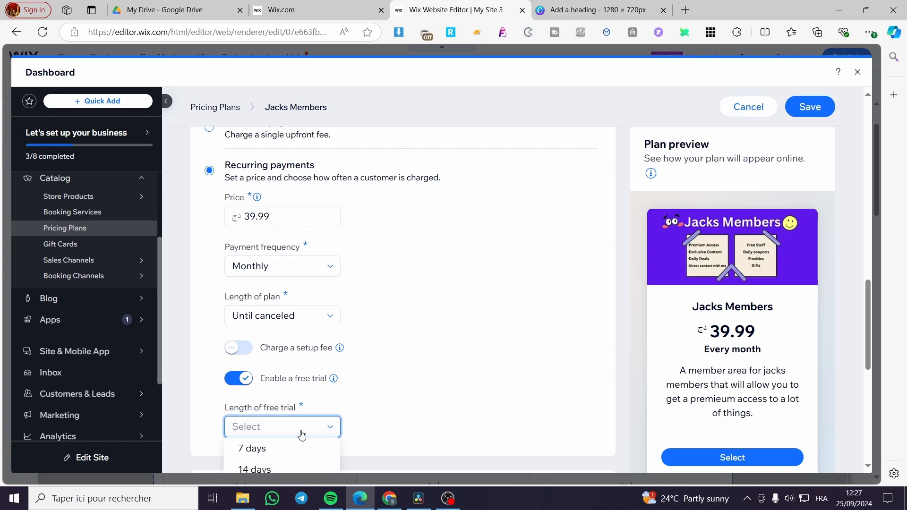
{"action": "left_click", "coordinate": [305, 395]}
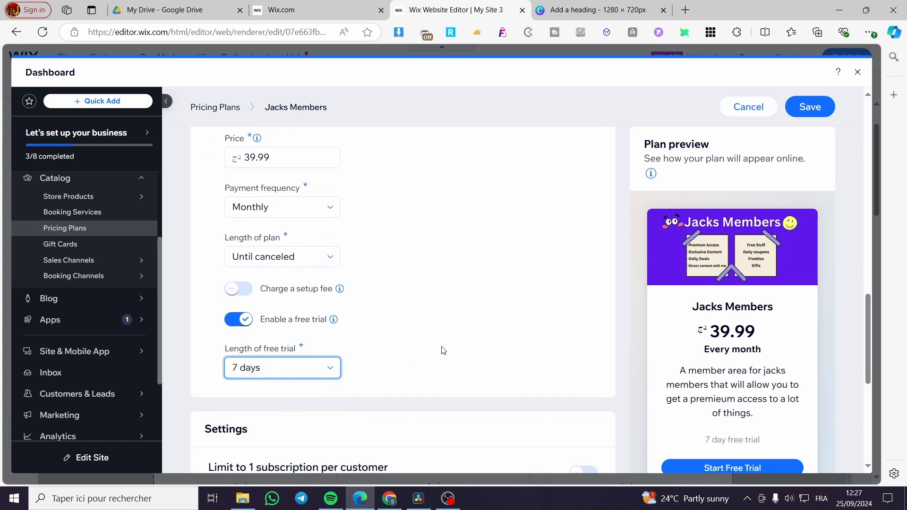
{"action": "scroll", "coordinate": [443, 350], "scroll_direction": "down", "scroll_amount": 2}
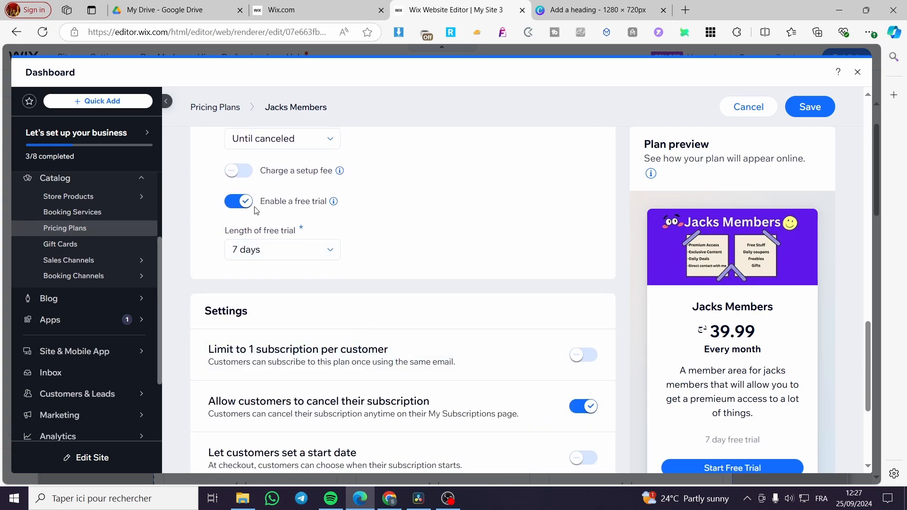
Save the Jacks Members plan and view the actions available for it in the plan list.
{"action": "scroll", "coordinate": [449, 247], "scroll_direction": "down", "scroll_amount": 3}
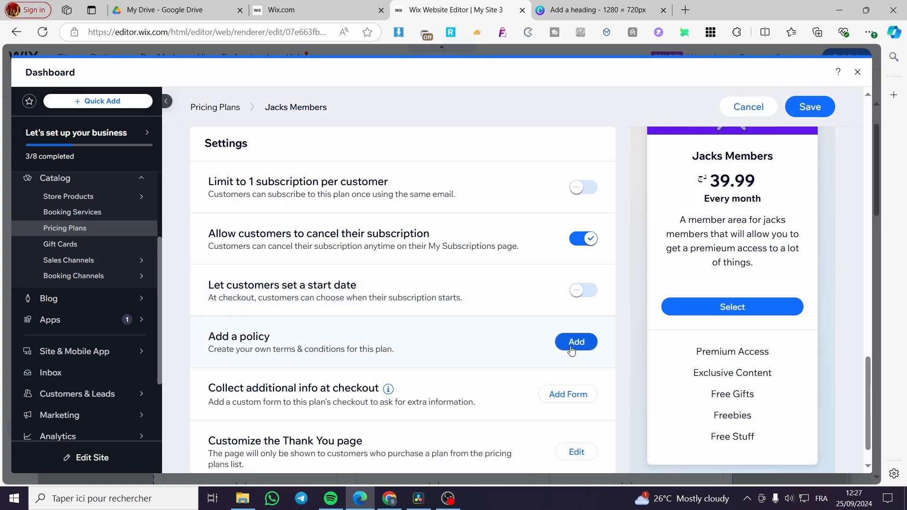
{"action": "scroll", "coordinate": [571, 352], "scroll_direction": "down", "scroll_amount": 2}
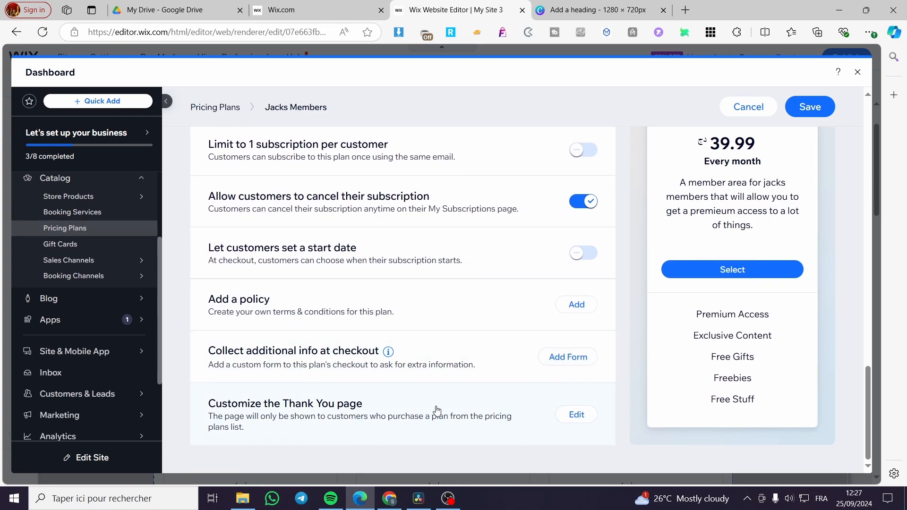
{"action": "scroll", "coordinate": [656, 358], "scroll_direction": "up", "scroll_amount": 15}
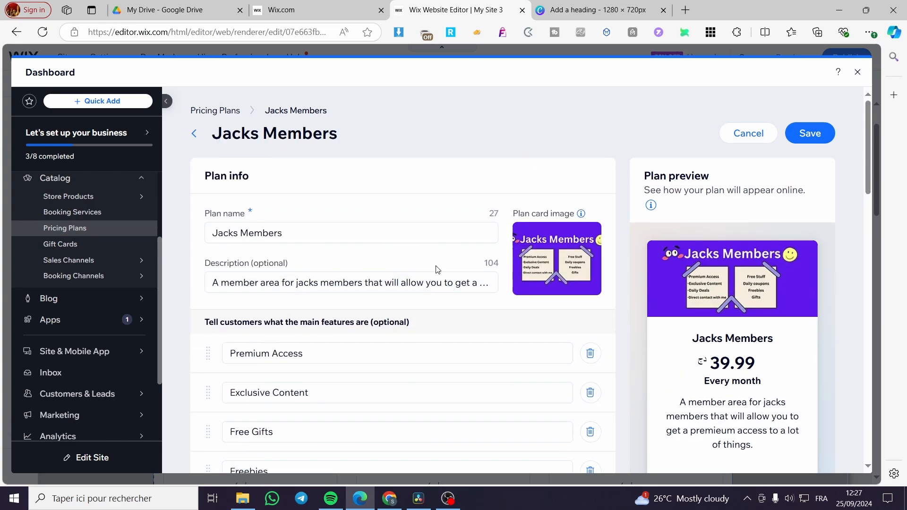
{"action": "left_click", "coordinate": [820, 141]}
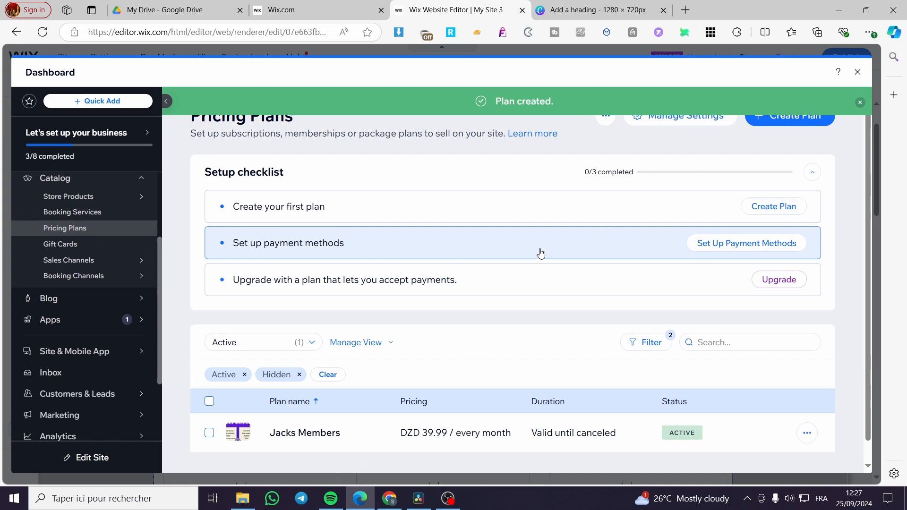
{"action": "left_click", "coordinate": [812, 420]}
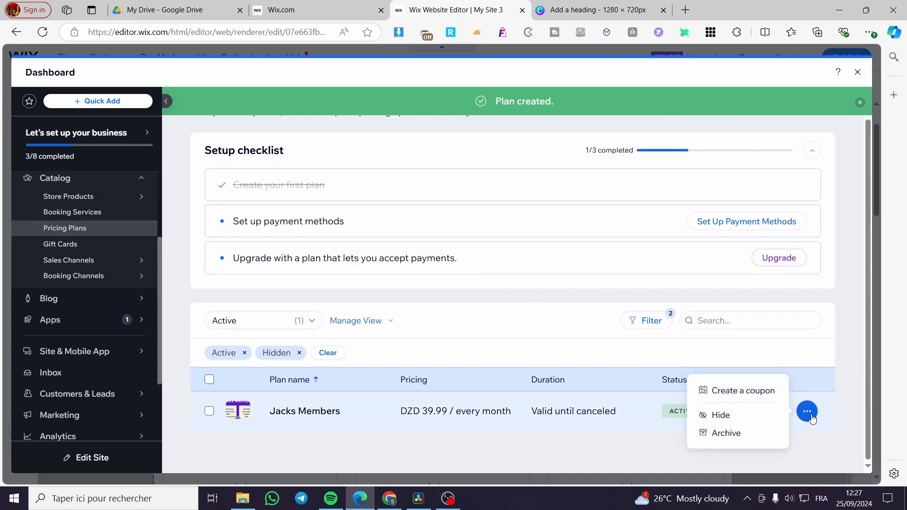
{"action": "left_click", "coordinate": [837, 402]}
Create another pricing plan and fill in its details from the saved Jacks Members entry.
{"action": "scroll", "coordinate": [735, 291], "scroll_direction": "up", "scroll_amount": 1}
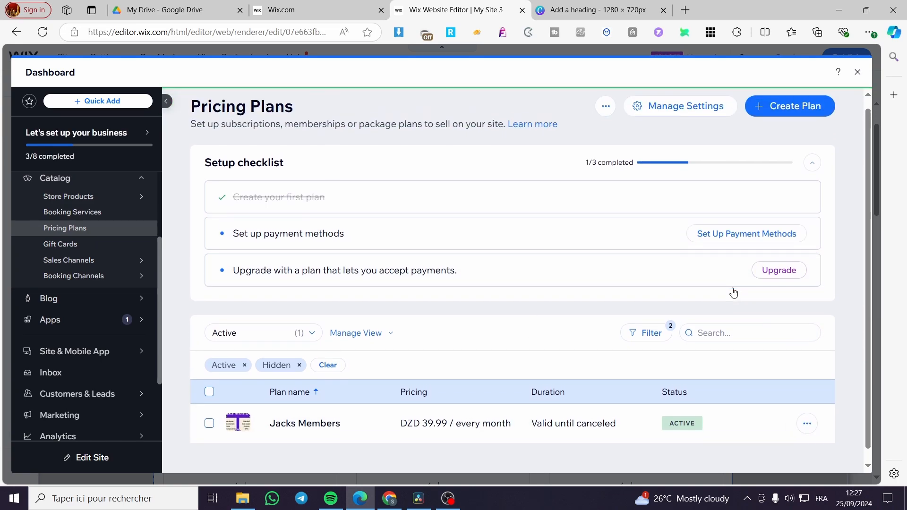
{"action": "left_click", "coordinate": [799, 122]}
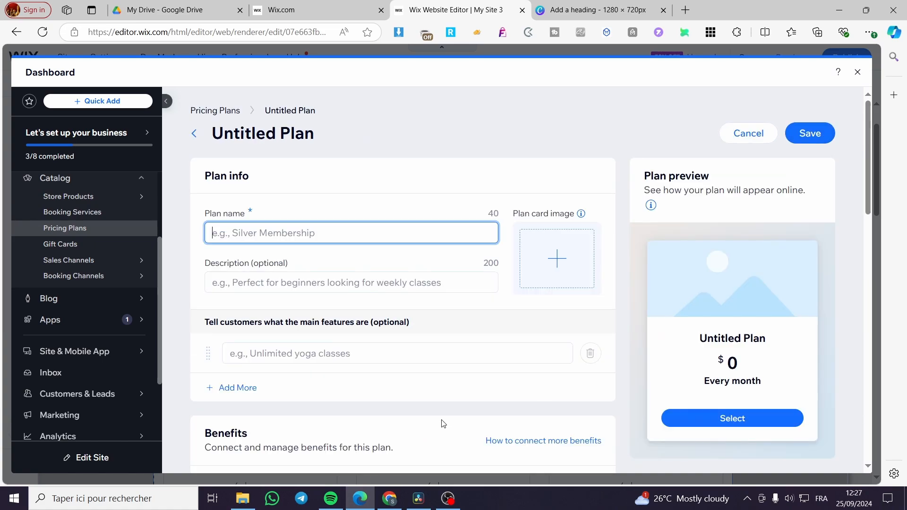
{"action": "left_click", "coordinate": [327, 236]}
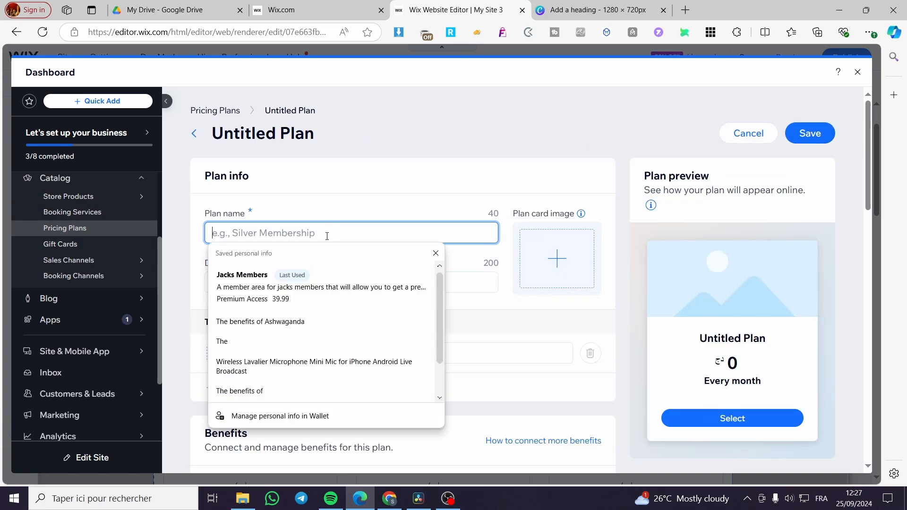
{"action": "left_click", "coordinate": [331, 286]}
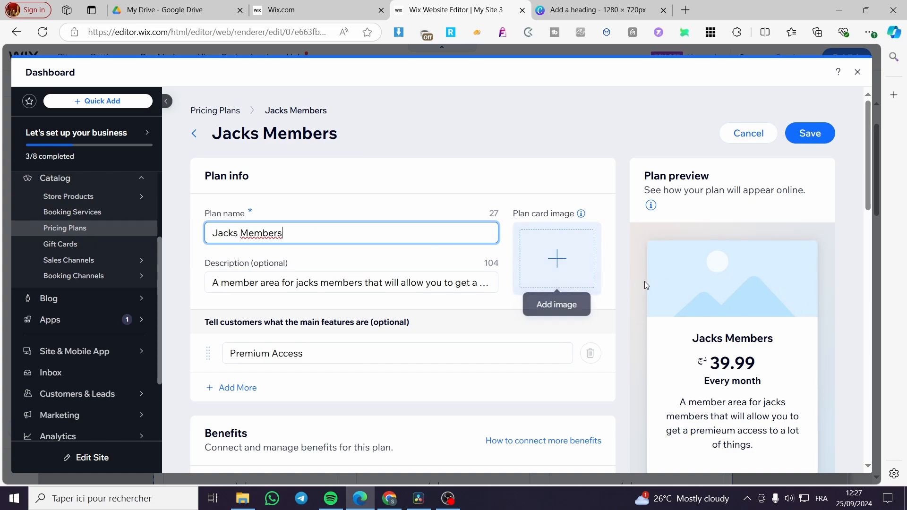
Try adding the Blog Subscriptions benefit with the Embracing the Technological Wave post to the new plan.
{"action": "scroll", "coordinate": [510, 324], "scroll_direction": "down", "scroll_amount": 5}
{"action": "scroll", "coordinate": [365, 352], "scroll_direction": "down", "scroll_amount": 2}
{"action": "left_click", "coordinate": [212, 182]}
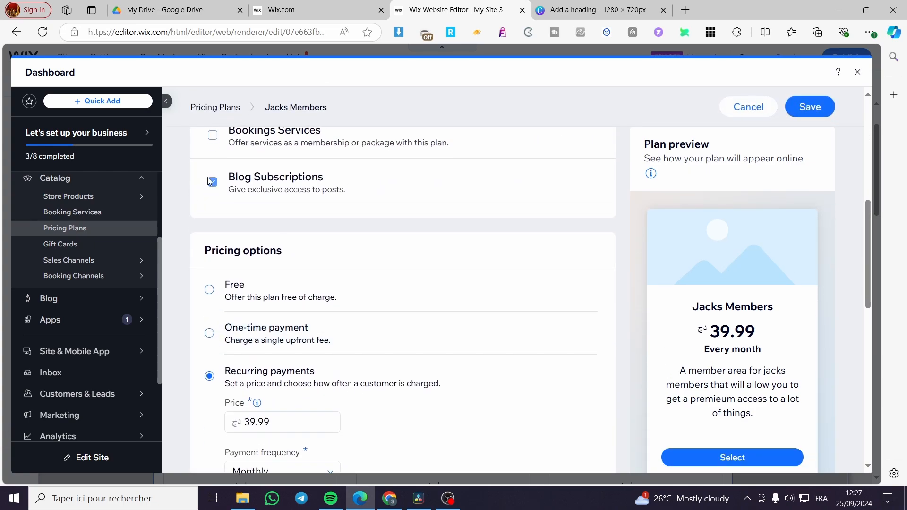
{"action": "scroll", "coordinate": [372, 330], "scroll_direction": "up", "scroll_amount": 6}
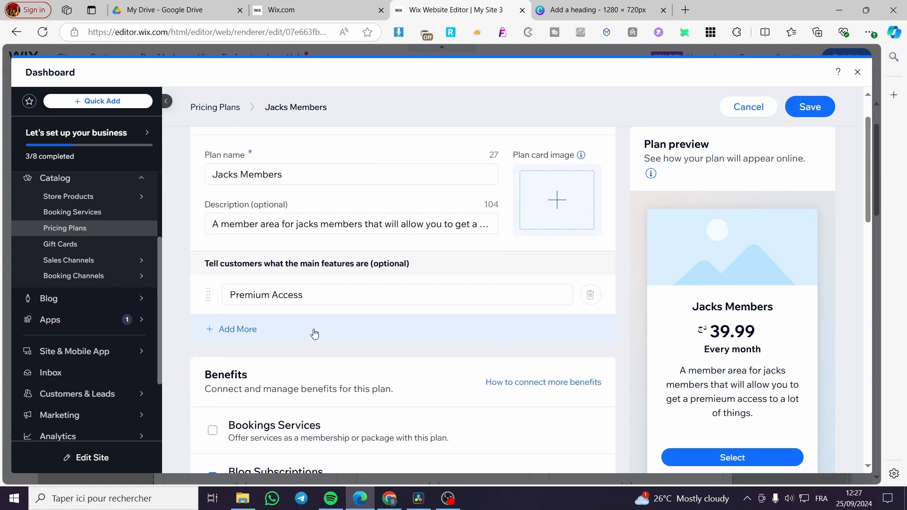
{"action": "scroll", "coordinate": [312, 331], "scroll_direction": "down", "scroll_amount": 4}
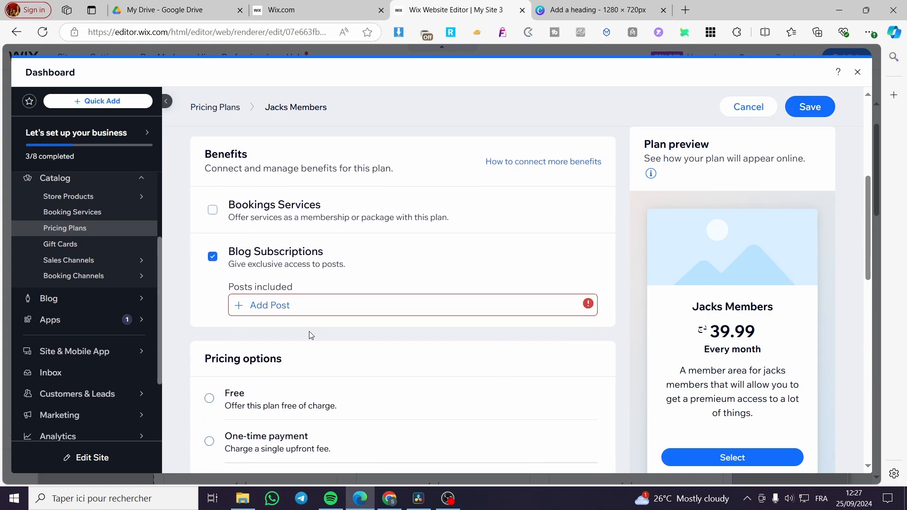
{"action": "left_click", "coordinate": [267, 307]}
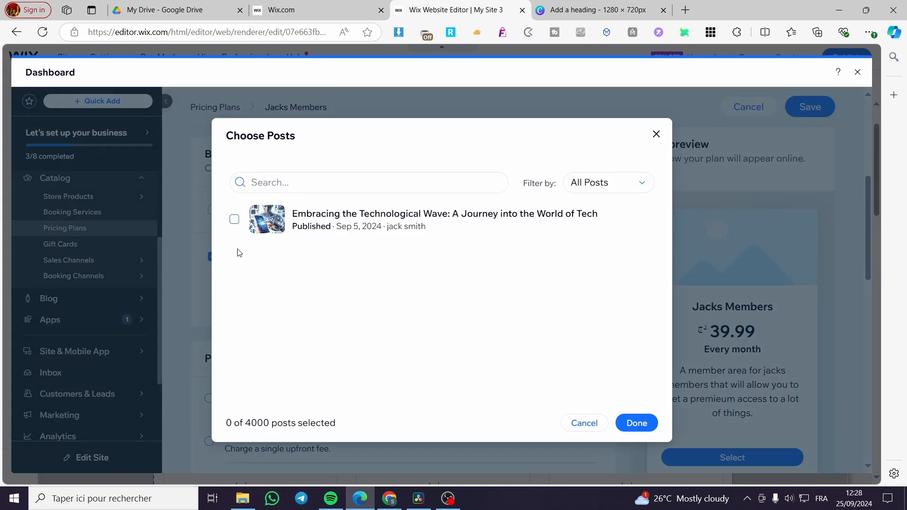
{"action": "left_click", "coordinate": [234, 219]}
{"action": "left_click", "coordinate": [657, 134]}
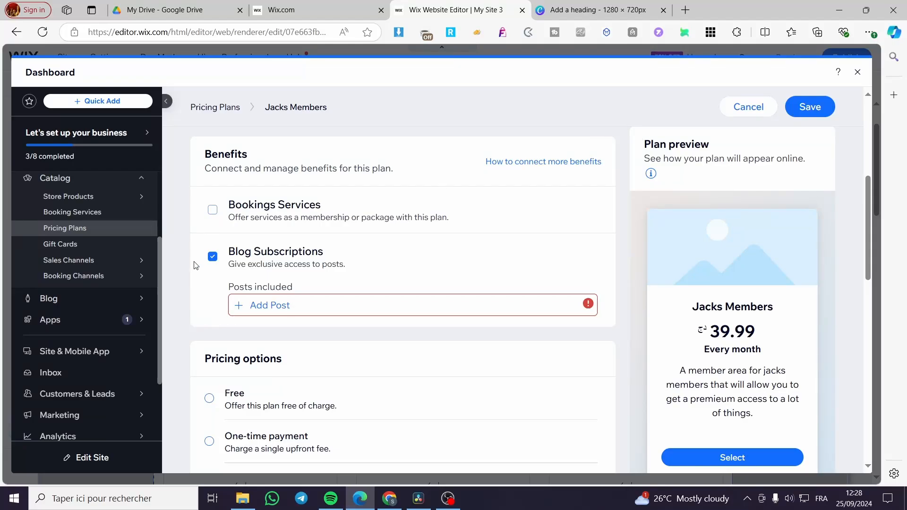
{"action": "left_click", "coordinate": [213, 257]}
Set the length of the second Jacks Members plan to Until canceled.
{"action": "left_click", "coordinate": [828, 105]}
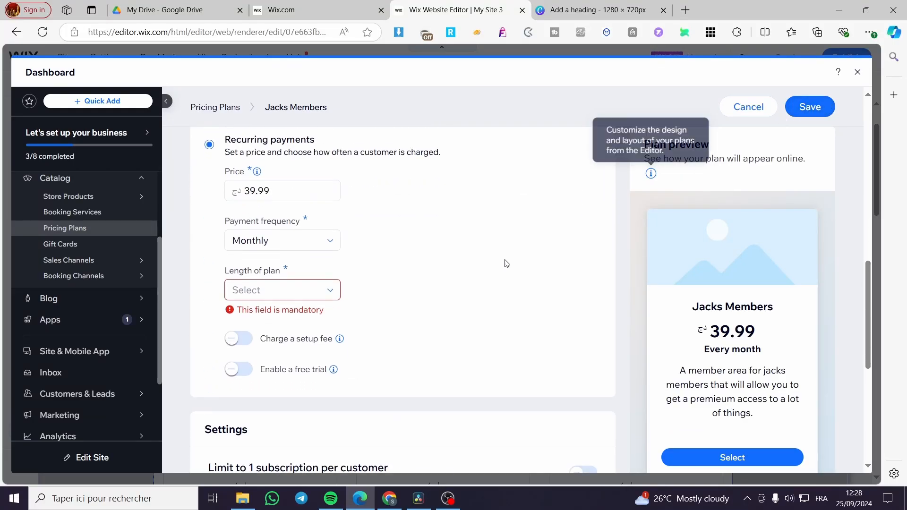
{"action": "left_click", "coordinate": [283, 280]}
{"action": "left_click", "coordinate": [270, 365]}
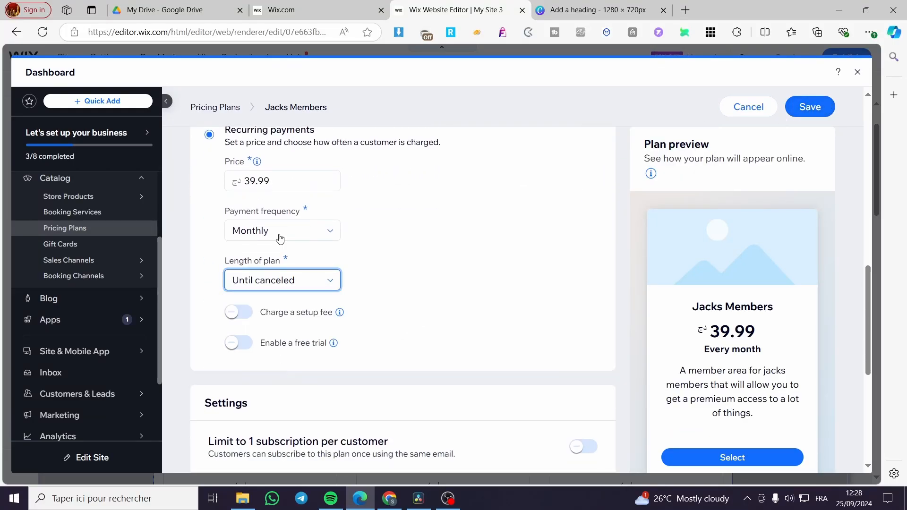
Set the second Jacks Members plan's recurring price to 29.99 and save the plan.
{"action": "double_click", "coordinate": [259, 183]}
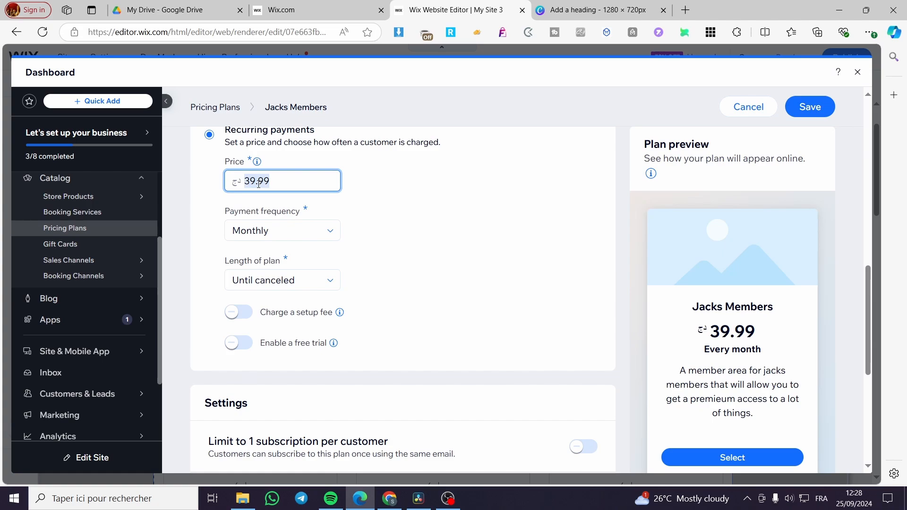
{"action": "type", "text": "29.99"}
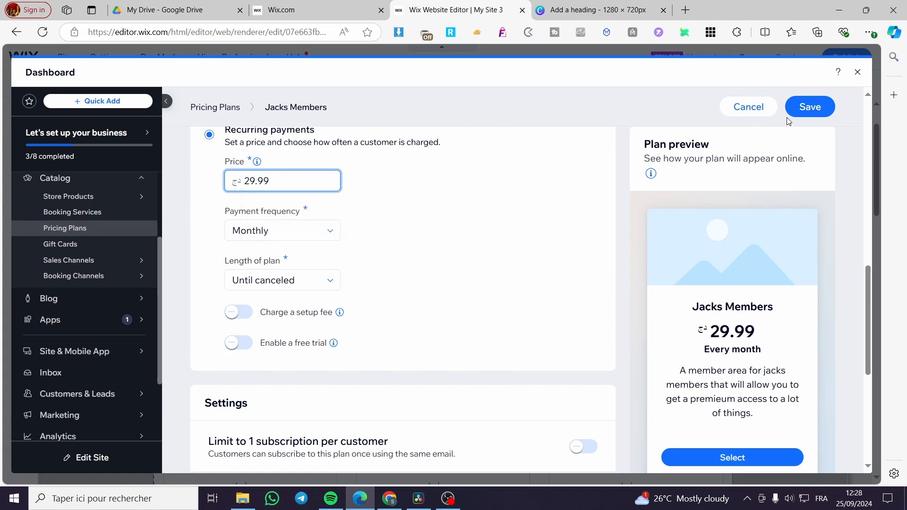
{"action": "left_click", "coordinate": [788, 115]}
{"action": "right_click", "coordinate": [744, 378]}
{"action": "left_click", "coordinate": [586, 297]}
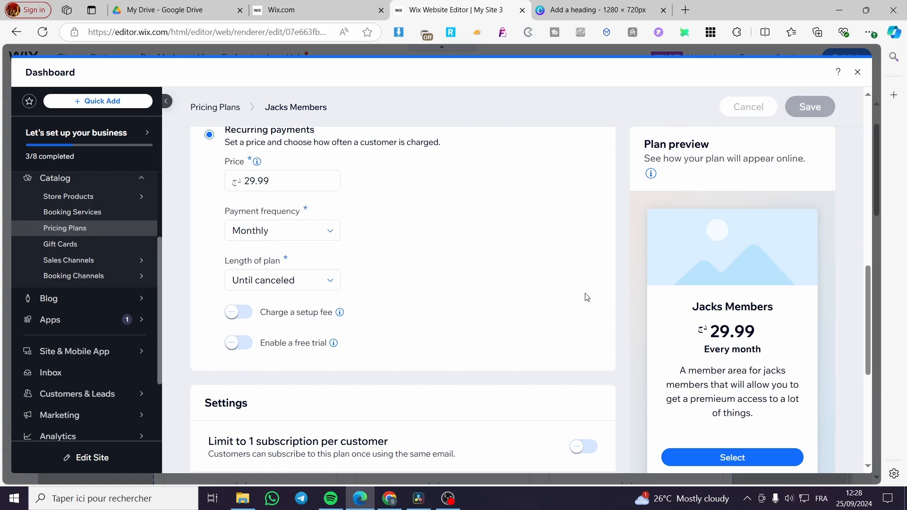
{"action": "scroll", "coordinate": [294, 427], "scroll_direction": "down", "scroll_amount": 1}
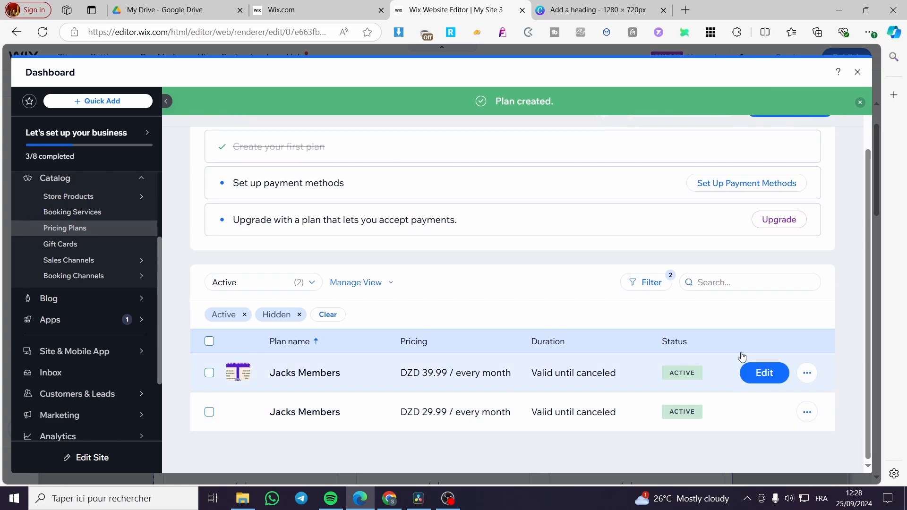
{"action": "scroll", "coordinate": [520, 336], "scroll_direction": "up", "scroll_amount": 1}
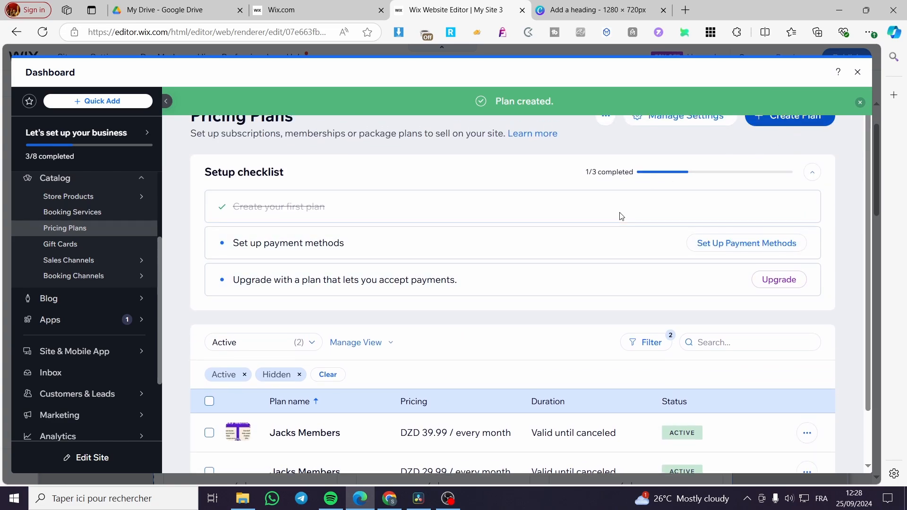
Create a third pricing plan named Marketing Plan.
{"action": "left_click", "coordinate": [621, 216]}
{"action": "left_click", "coordinate": [288, 233]}
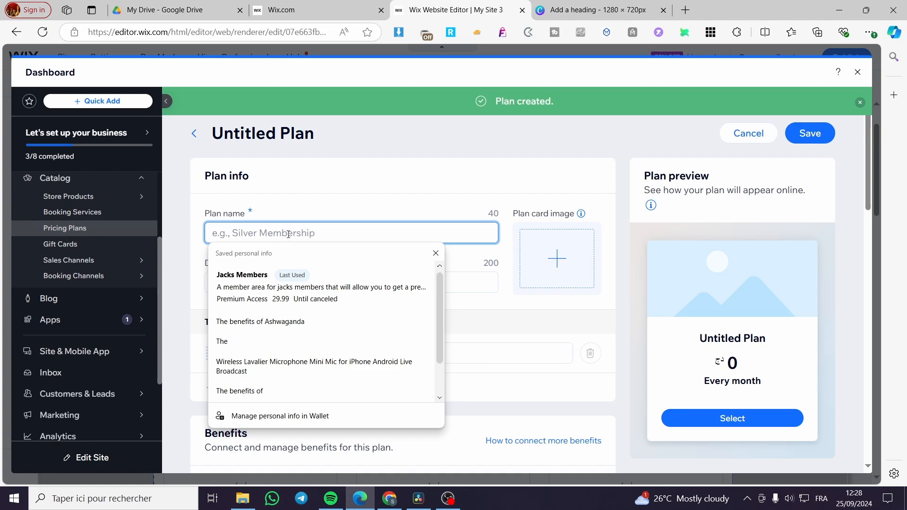
{"action": "type", "text": "Marketing"}
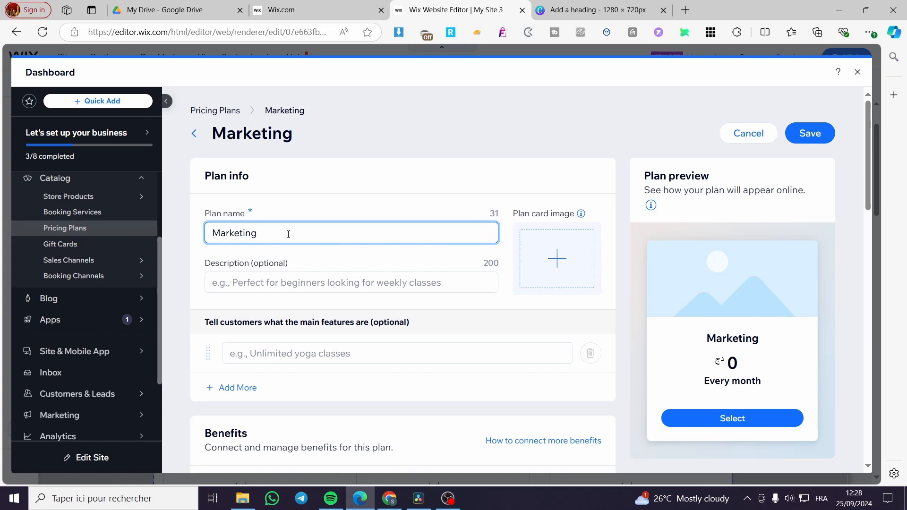
{"action": "type", "text": " Plan"}
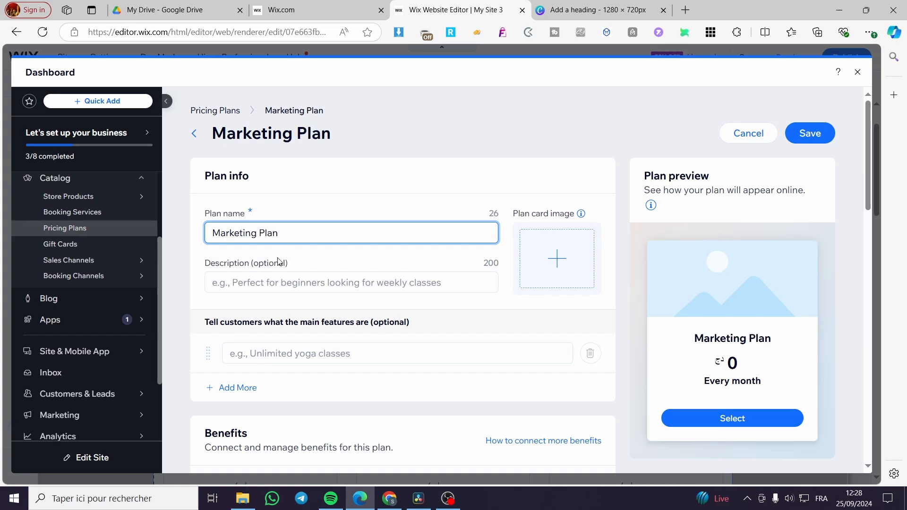
Copy the plan name Marketing Plan into the plan's description.
{"action": "left_click", "coordinate": [280, 283]}
{"action": "left_click_drag", "start_coordinate": [283, 231], "coordinate": [178, 229]}
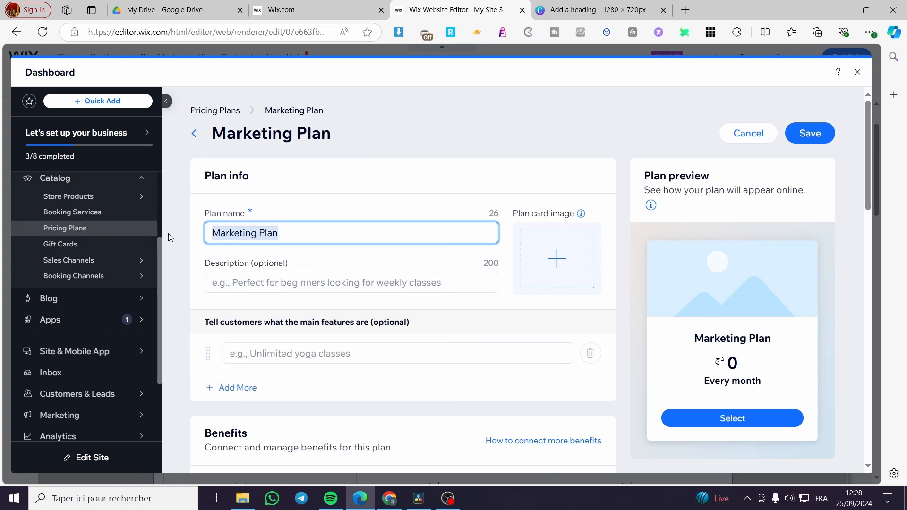
{"action": "key", "text": "ctrl+c"}
{"action": "left_click", "coordinate": [273, 286]}
{"action": "key", "text": "ctrl+v"}
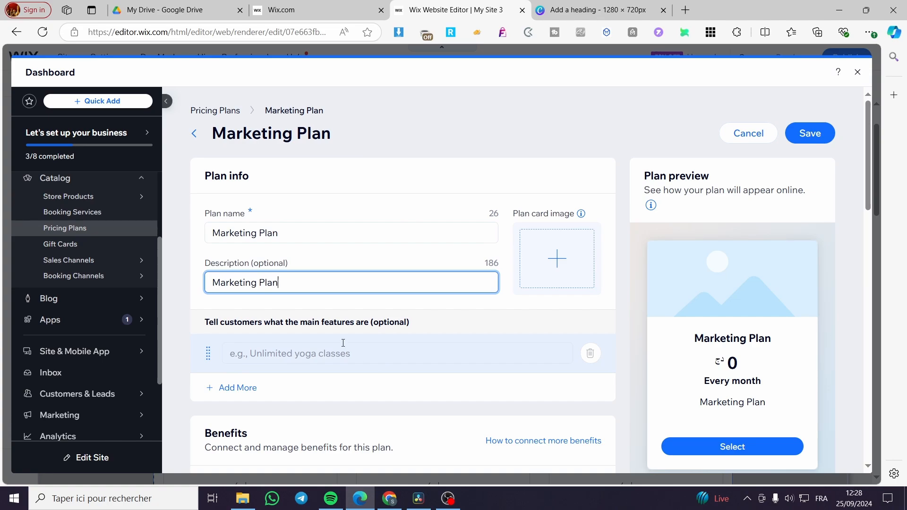
Enter Premium Marketing Plan as the plan's main feature.
{"action": "left_click", "coordinate": [299, 358]}
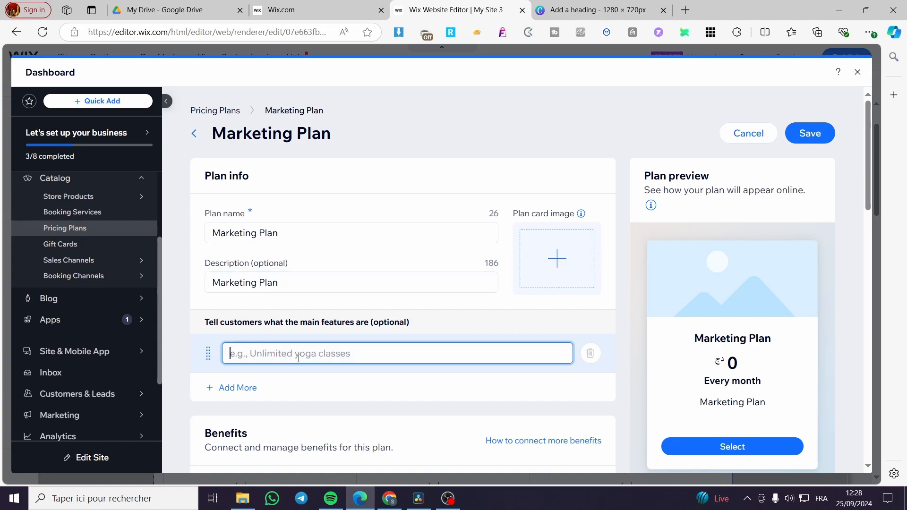
{"action": "key", "text": "ctrl+v"}
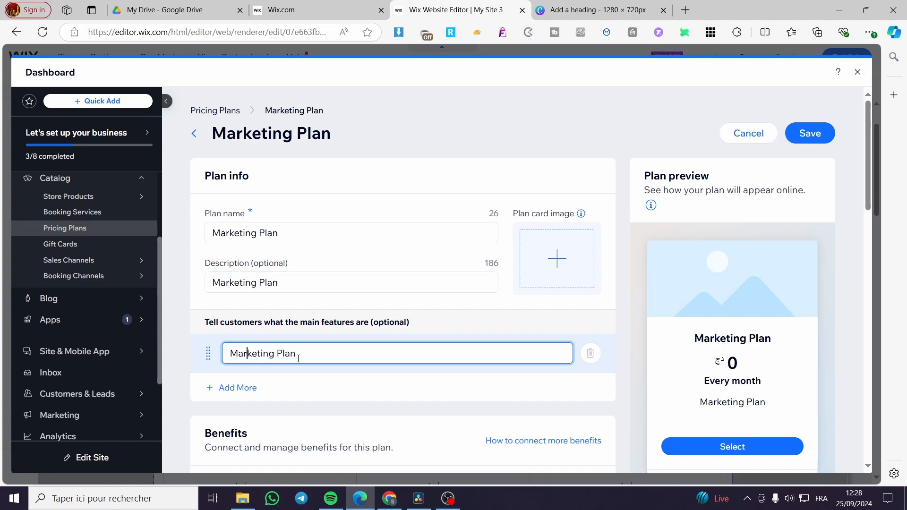
{"action": "type", "text": "P¨re"}
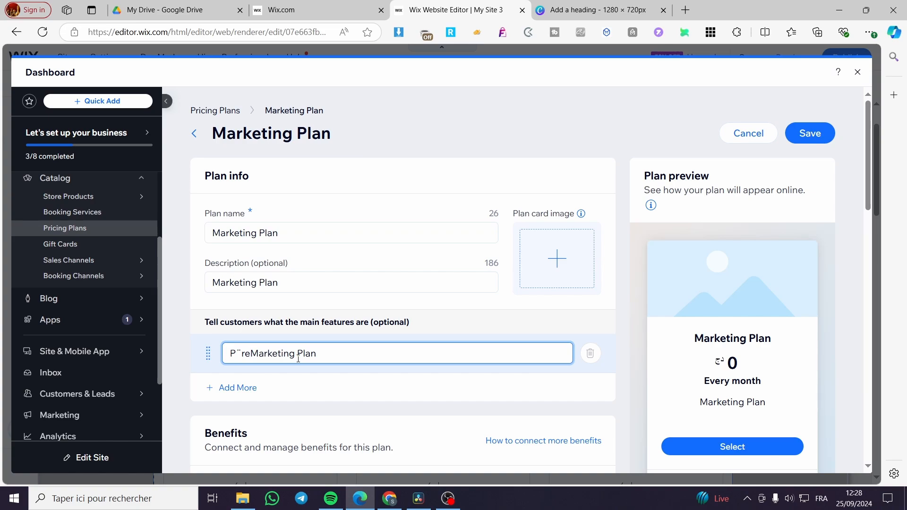
{"action": "key", "text": "BackSpace"}
{"action": "key", "text": "BackSpace"}
{"action": "key", "text": "BackSpace"}
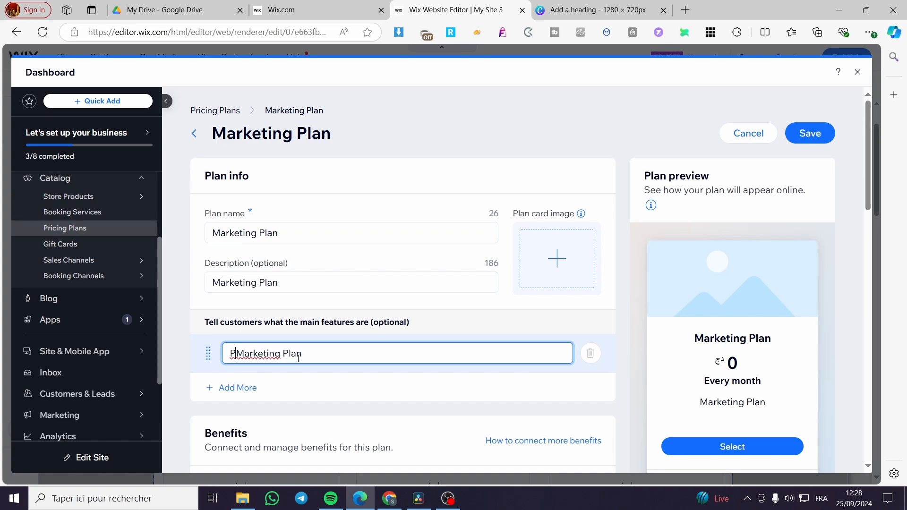
{"action": "type", "text": "remiu"}
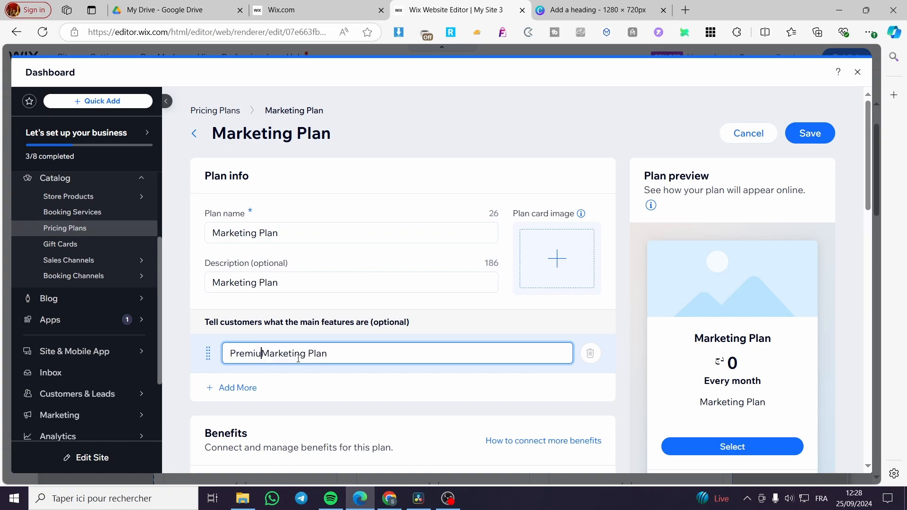
{"action": "type", "text": "m"}
Set the Marketing Plan's recurring payment price to 25.99.
{"action": "scroll", "coordinate": [276, 311], "scroll_direction": "down", "scroll_amount": 4}
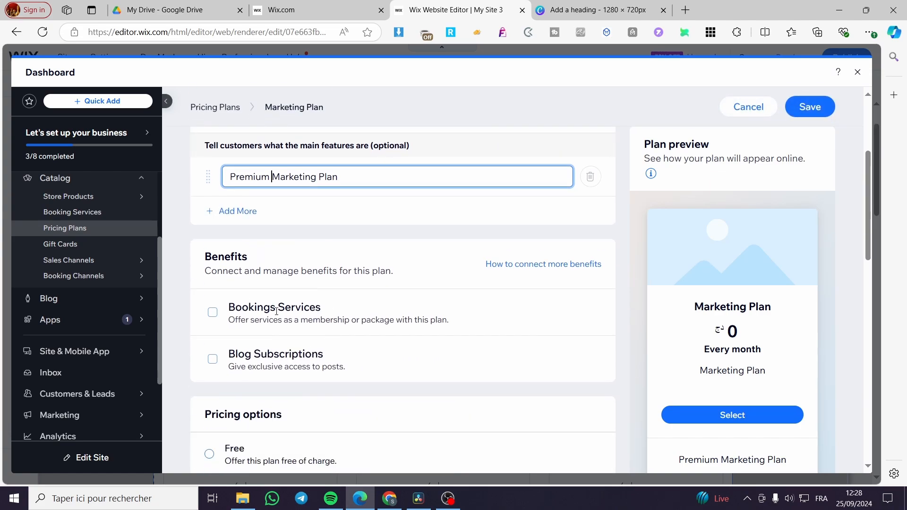
{"action": "scroll", "coordinate": [405, 405], "scroll_direction": "down", "scroll_amount": 7}
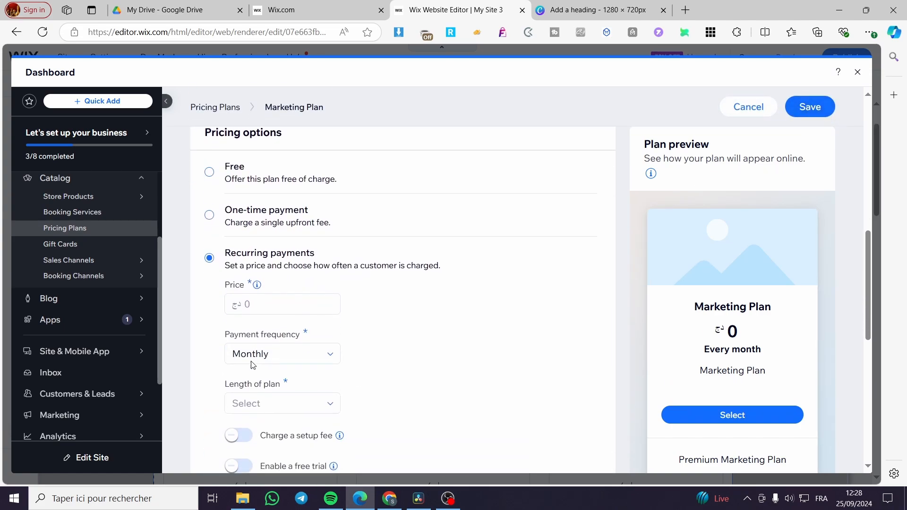
{"action": "left_click", "coordinate": [278, 292]}
{"action": "type", "text": "25.99"}
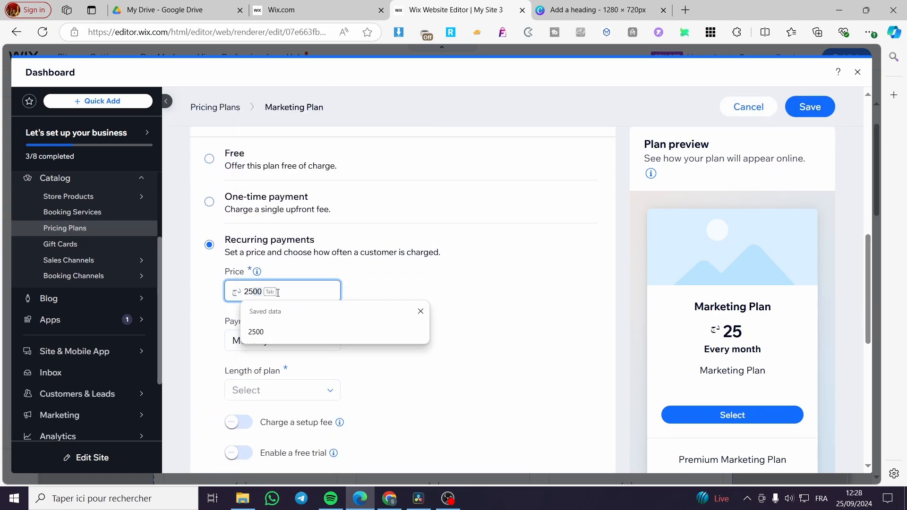
Set the length of the Marketing Plan to 6 months and save the plan.
{"action": "left_click", "coordinate": [266, 398]}
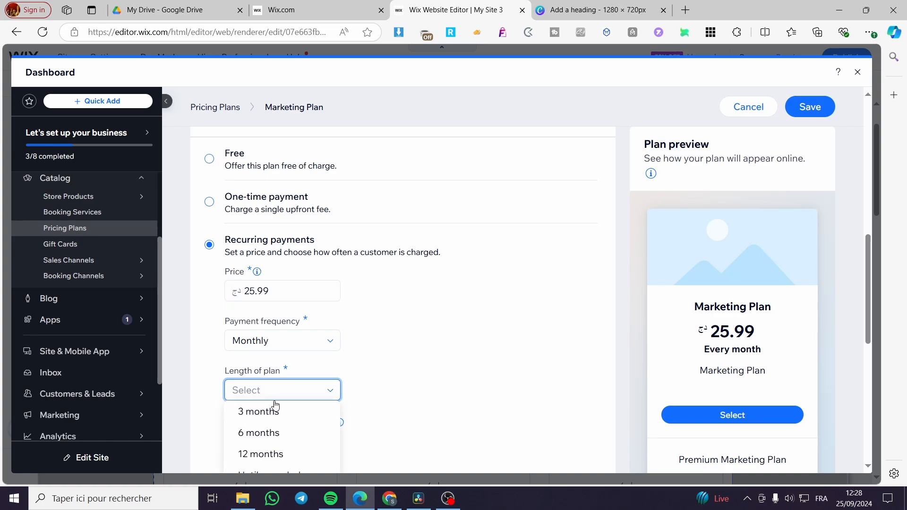
{"action": "scroll", "coordinate": [274, 439], "scroll_direction": "down", "scroll_amount": 1}
{"action": "left_click", "coordinate": [302, 381]}
{"action": "right_click", "coordinate": [312, 381]}
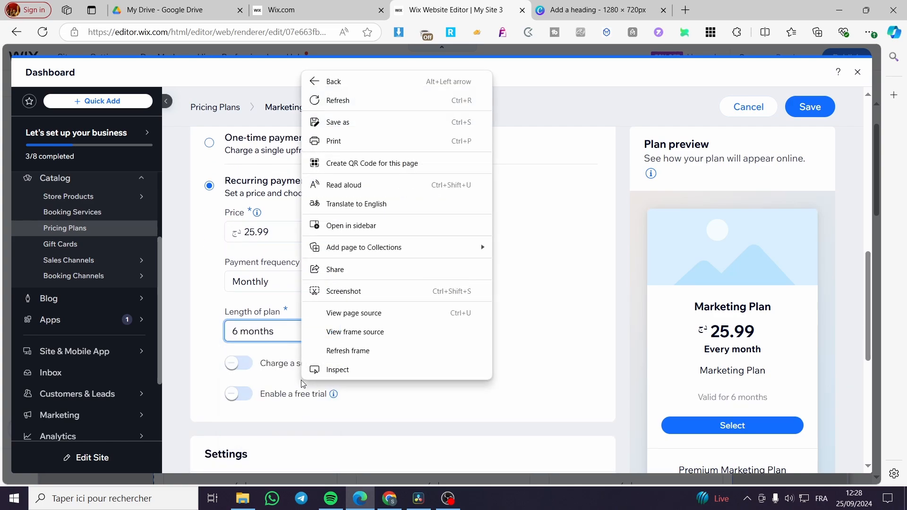
{"action": "left_click", "coordinate": [579, 308]}
{"action": "left_click", "coordinate": [810, 107]}
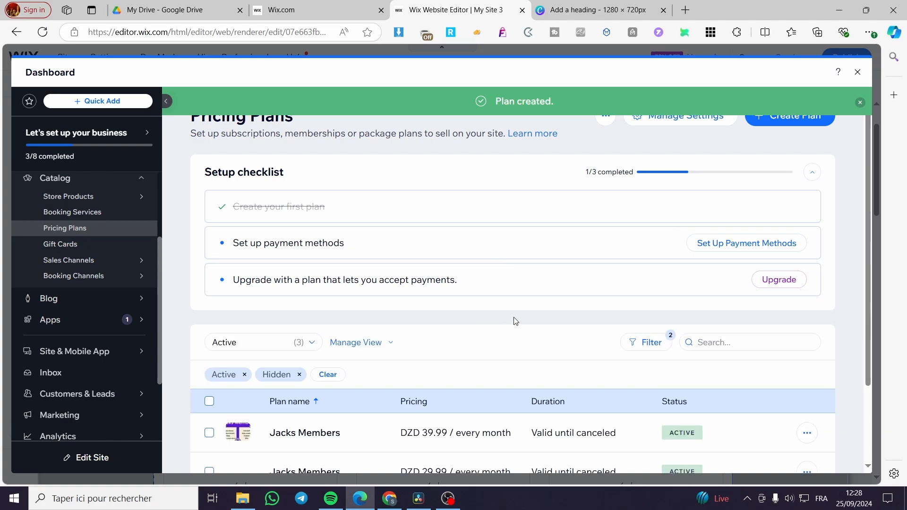
Open the payment methods setup and look at the business location choices, leaving the country selection as it is.
{"action": "left_click", "coordinate": [265, 252]}
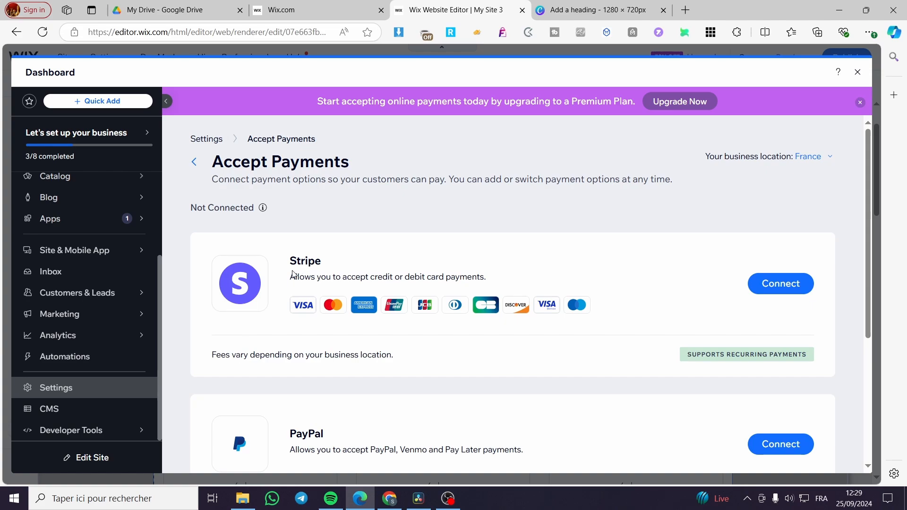
{"action": "left_click", "coordinate": [803, 158]}
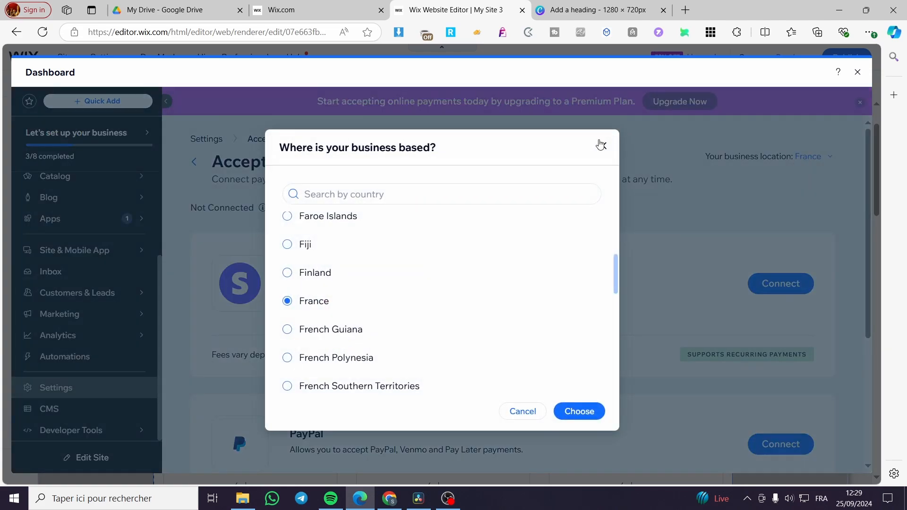
{"action": "left_click", "coordinate": [601, 144]}
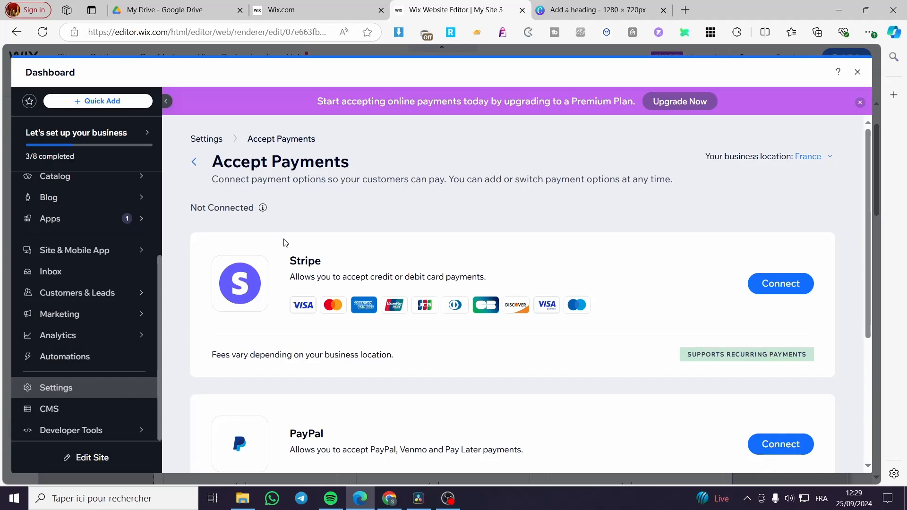
Examine the available payment providers, open the additional payment options and look through them, and return to the Accept Payments page.
{"action": "scroll", "coordinate": [349, 266], "scroll_direction": "down", "scroll_amount": 5}
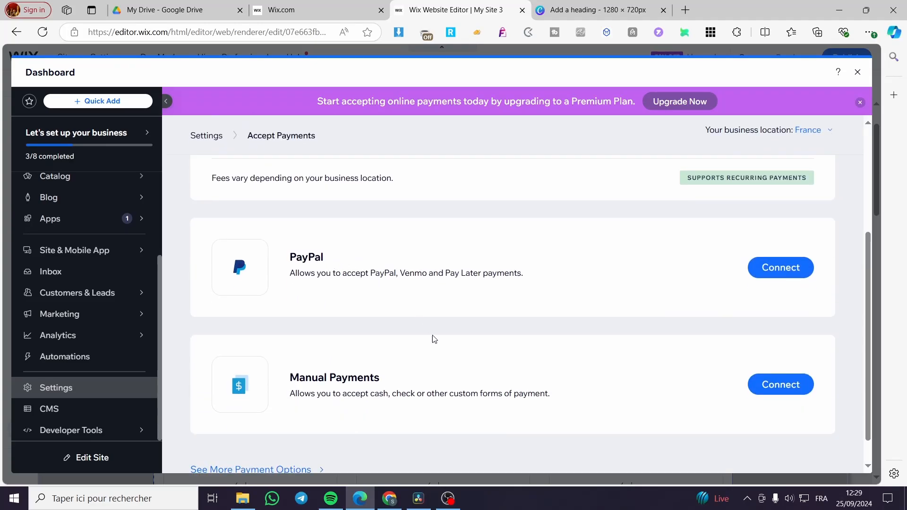
{"action": "left_click", "coordinate": [278, 439]}
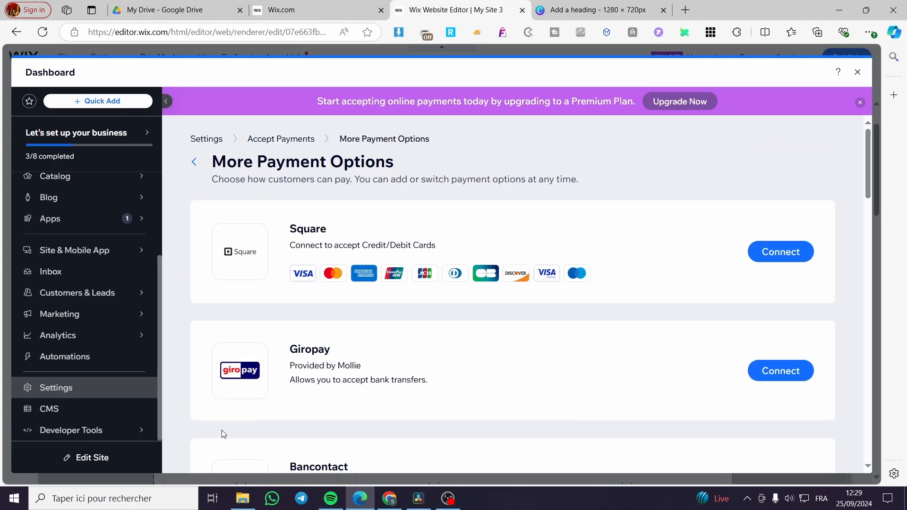
{"action": "scroll", "coordinate": [321, 246], "scroll_direction": "down", "scroll_amount": 3}
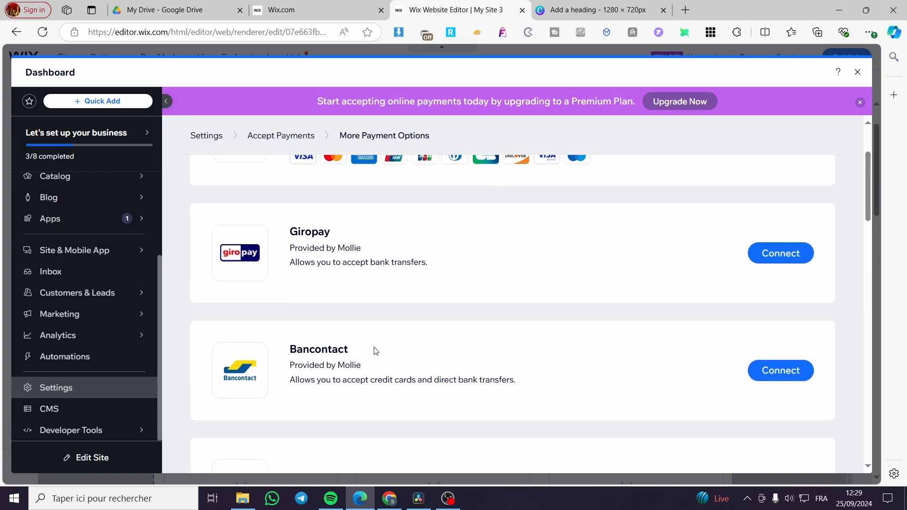
{"action": "scroll", "coordinate": [449, 321], "scroll_direction": "up", "scroll_amount": 3}
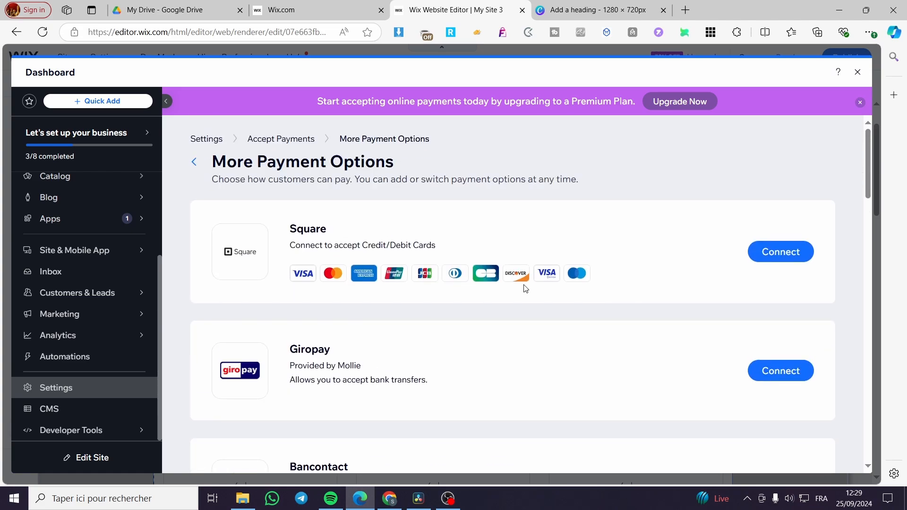
{"action": "left_click", "coordinate": [193, 162]}
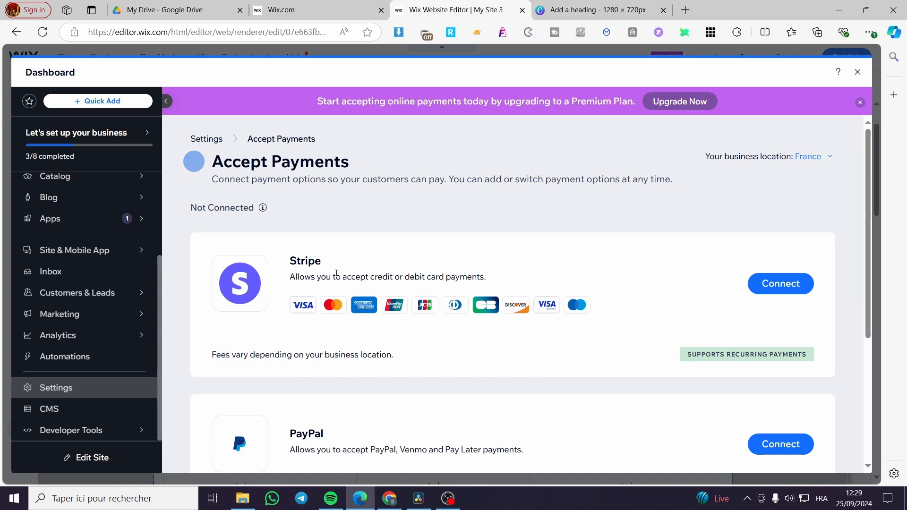
Look over the main payment methods once more and close the dashboard to return to the site editor.
{"action": "scroll", "coordinate": [253, 293], "scroll_direction": "down", "scroll_amount": 4}
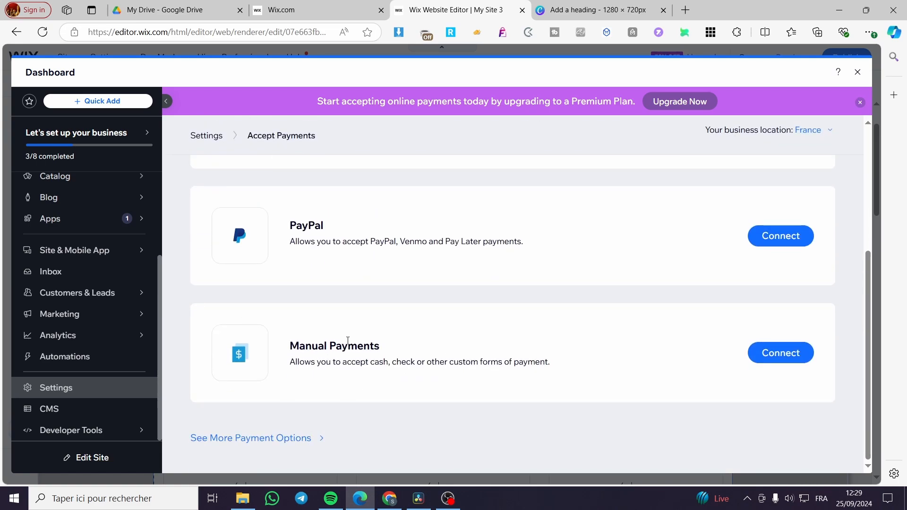
{"action": "scroll", "coordinate": [348, 340], "scroll_direction": "up", "scroll_amount": 5}
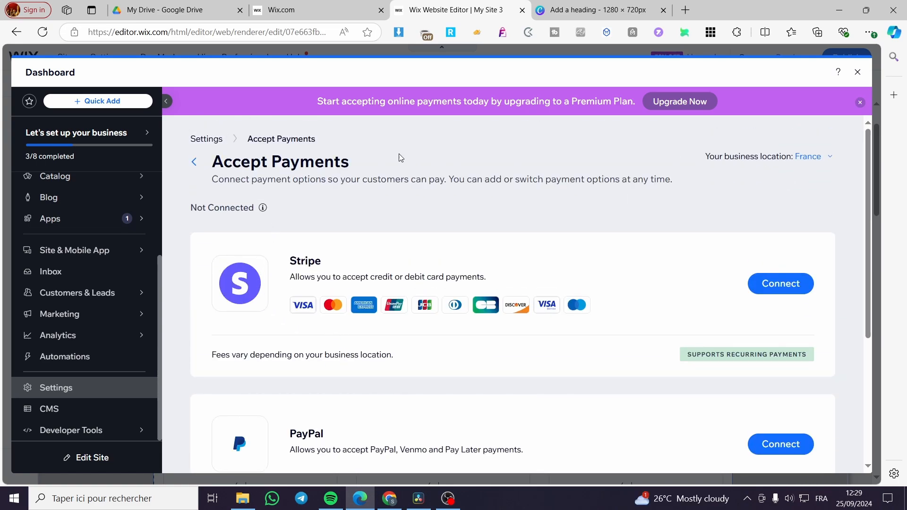
{"action": "left_click", "coordinate": [193, 163]}
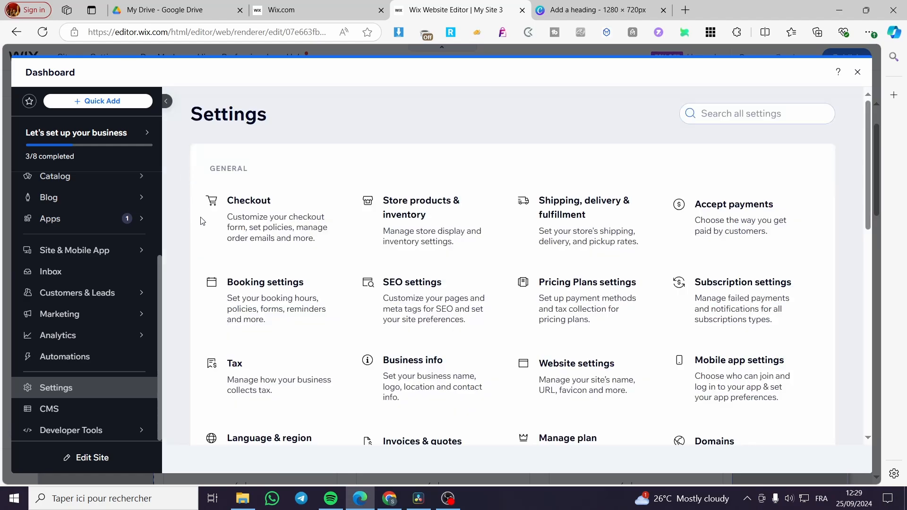
{"action": "left_click", "coordinate": [858, 72]}
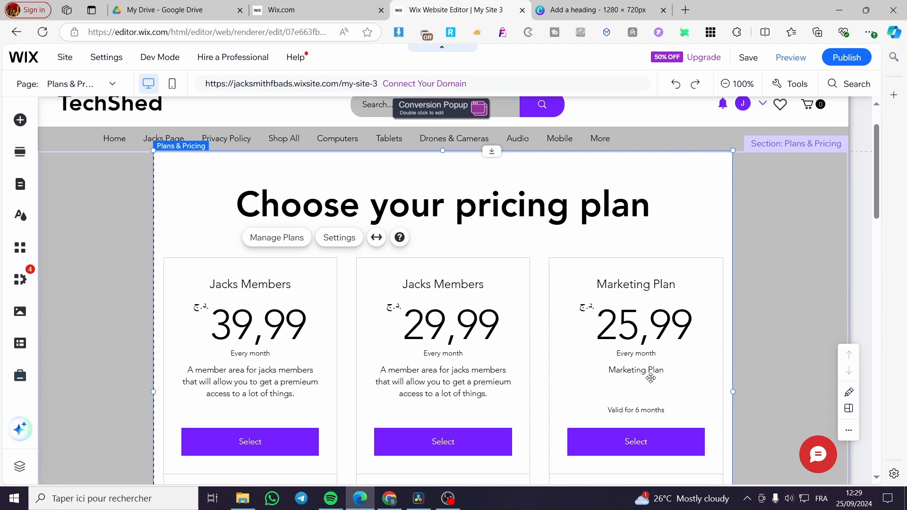
Examine the three pricing plans on the Plans & Pricing page, comparing their prices, descriptions and listed features.
{"action": "scroll", "coordinate": [648, 331], "scroll_direction": "down", "scroll_amount": 3}
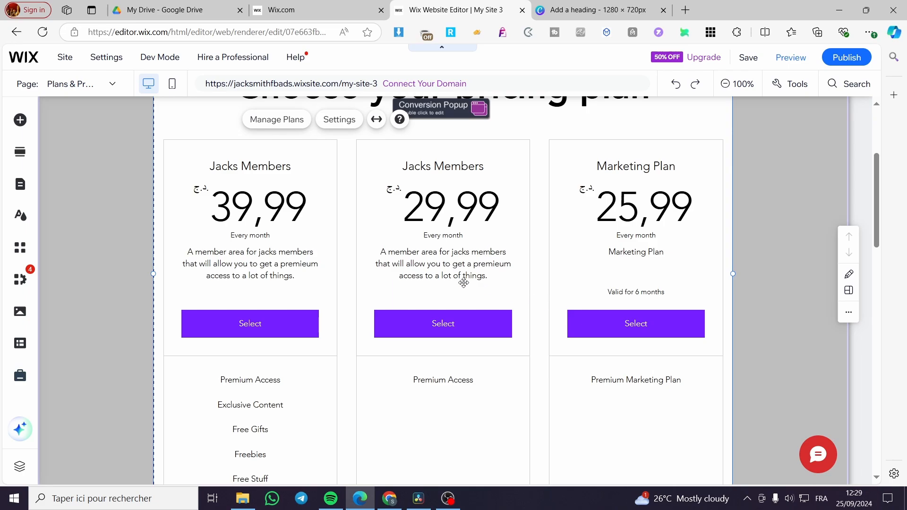
{"action": "scroll", "coordinate": [378, 265], "scroll_direction": "down", "scroll_amount": 4}
{"action": "scroll", "coordinate": [413, 289], "scroll_direction": "up", "scroll_amount": 6}
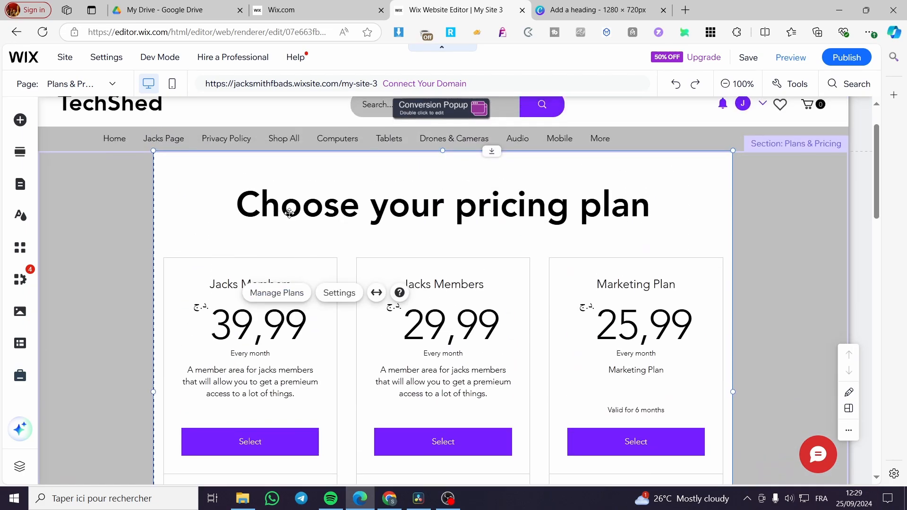
{"action": "scroll", "coordinate": [340, 229], "scroll_direction": "down", "scroll_amount": 1}
{"action": "scroll", "coordinate": [331, 255], "scroll_direction": "down", "scroll_amount": 5}
{"action": "scroll", "coordinate": [614, 303], "scroll_direction": "down", "scroll_amount": 1}
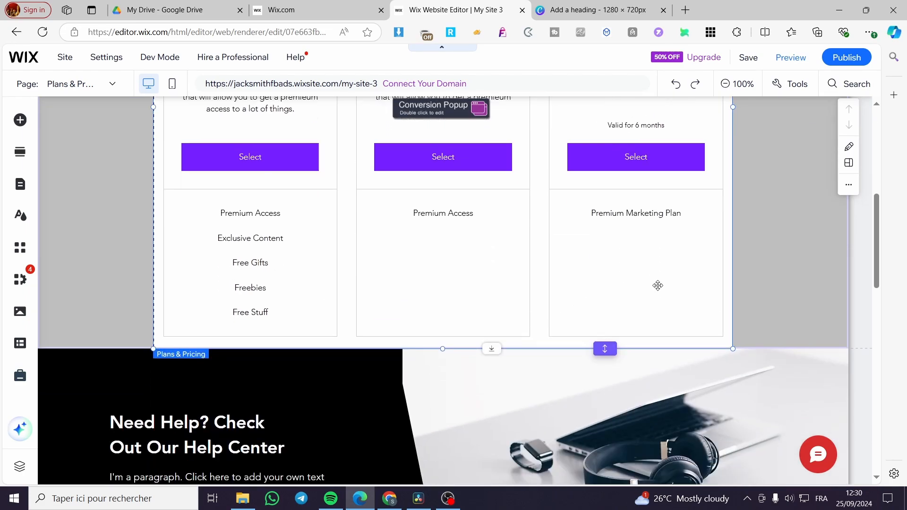
{"action": "scroll", "coordinate": [532, 353], "scroll_direction": "up", "scroll_amount": 3}
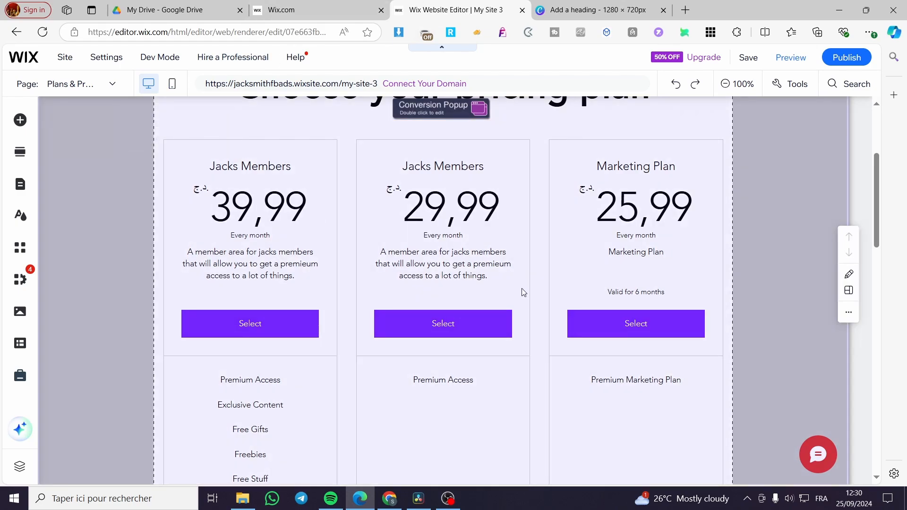
{"action": "scroll", "coordinate": [461, 355], "scroll_direction": "up", "scroll_amount": 3}
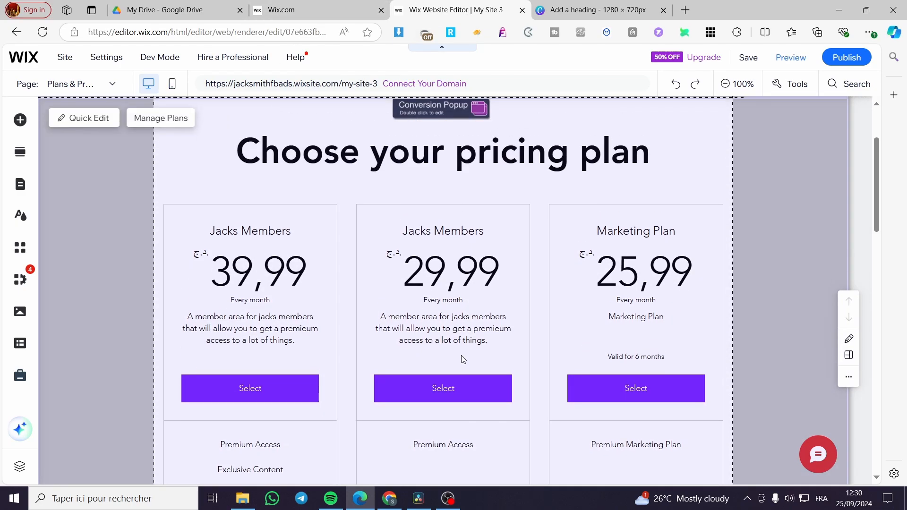